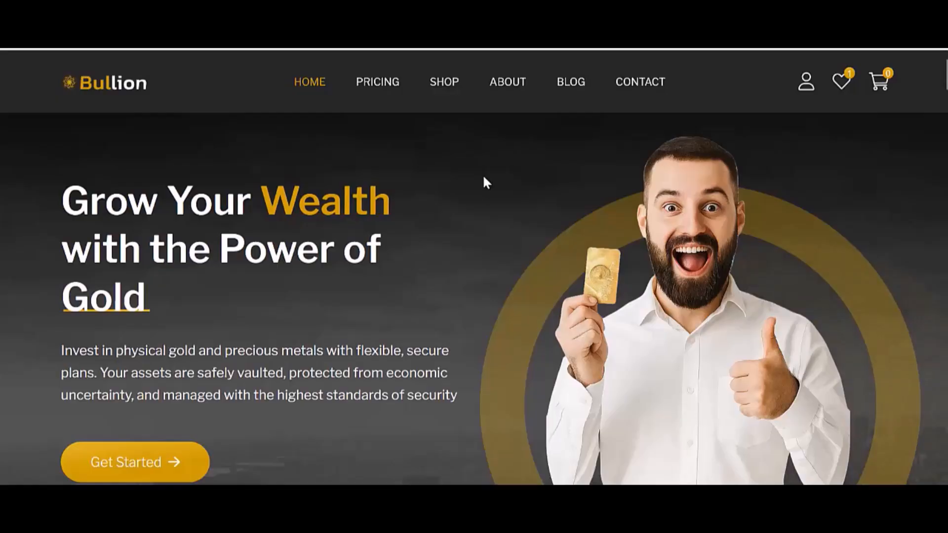
# Step: Scroll through the Bullion home page
pyautogui.scroll(-10, 484, 178)
pyautogui.scroll(-15, 484, 179)
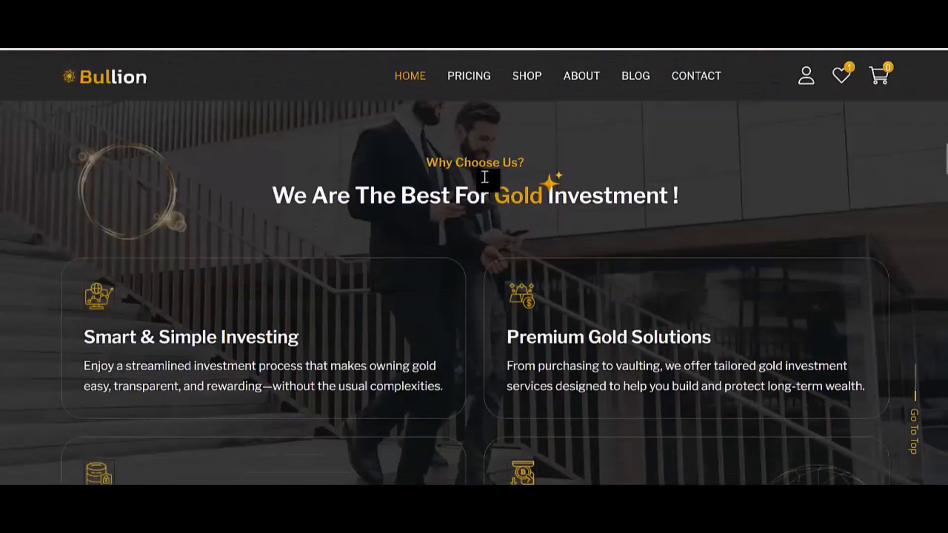
pyautogui.scroll(-15, 484, 182)
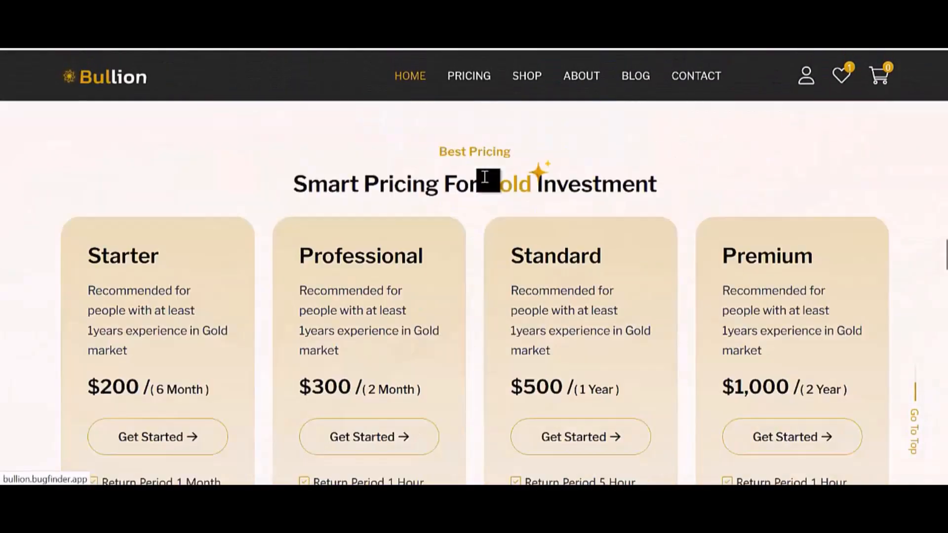
pyautogui.scroll(-10, 484, 183)
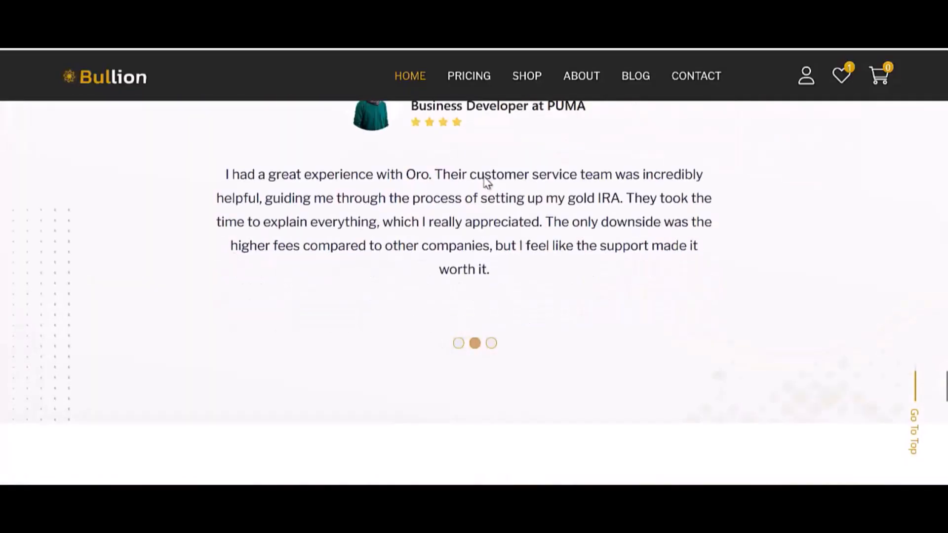
pyautogui.scroll(-5, 486, 182)
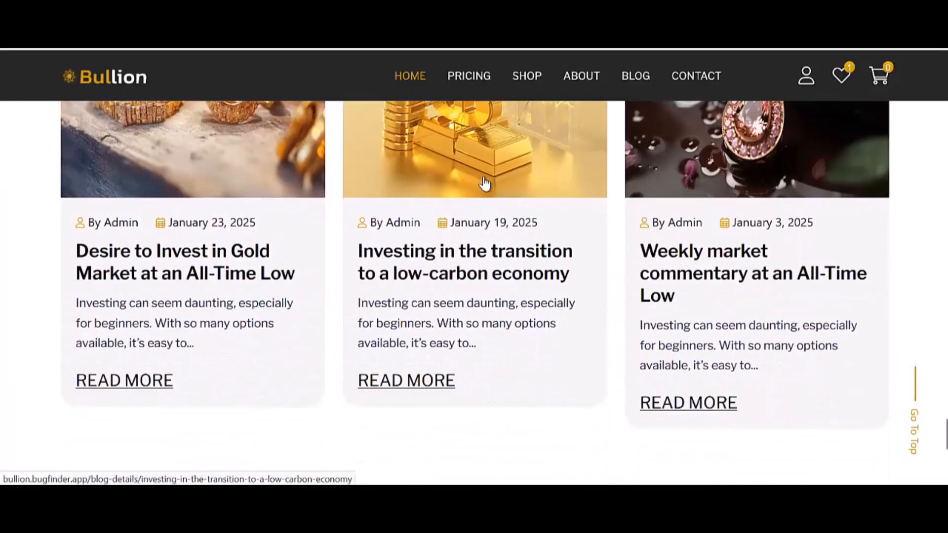
pyautogui.scroll(-5, 484, 182)
pyautogui.scroll(20, 484, 183)
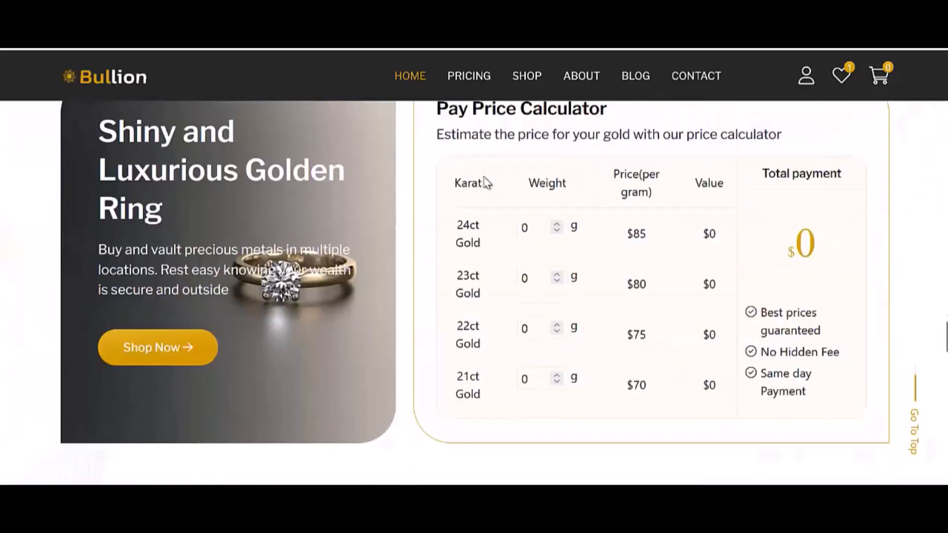
pyautogui.scroll(15, 487, 182)
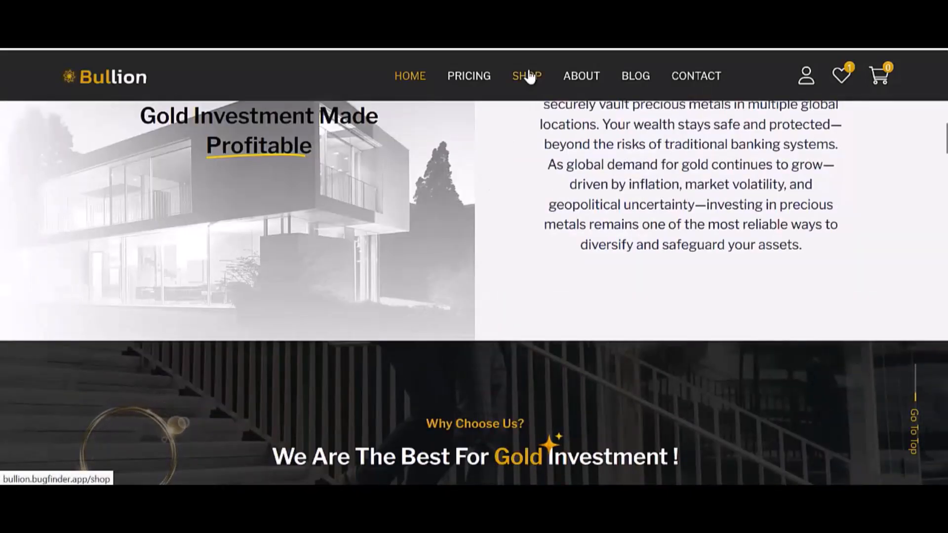
# Step: Open the Shop and browse the gold and jewelry product grid (12 of 16 items)
pyautogui.click(529, 74)
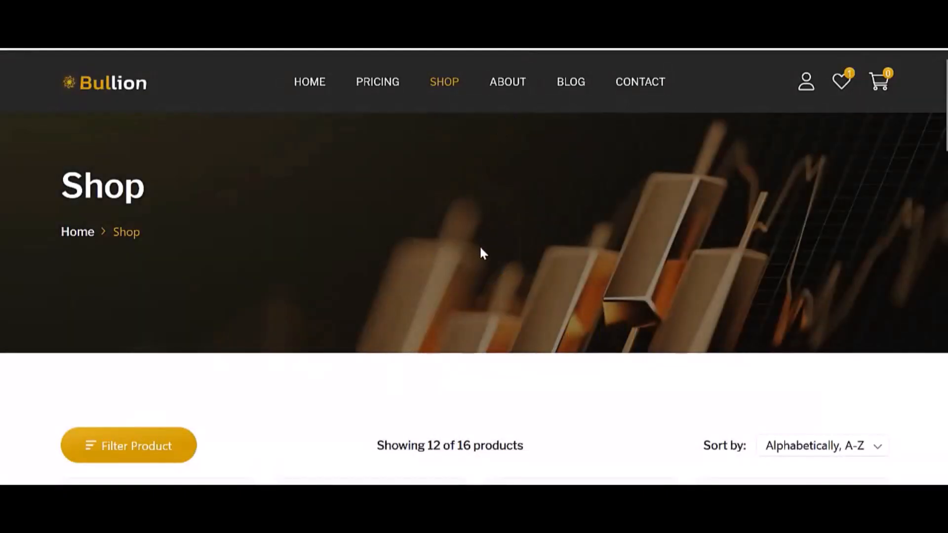
pyautogui.scroll(-6, 481, 253)
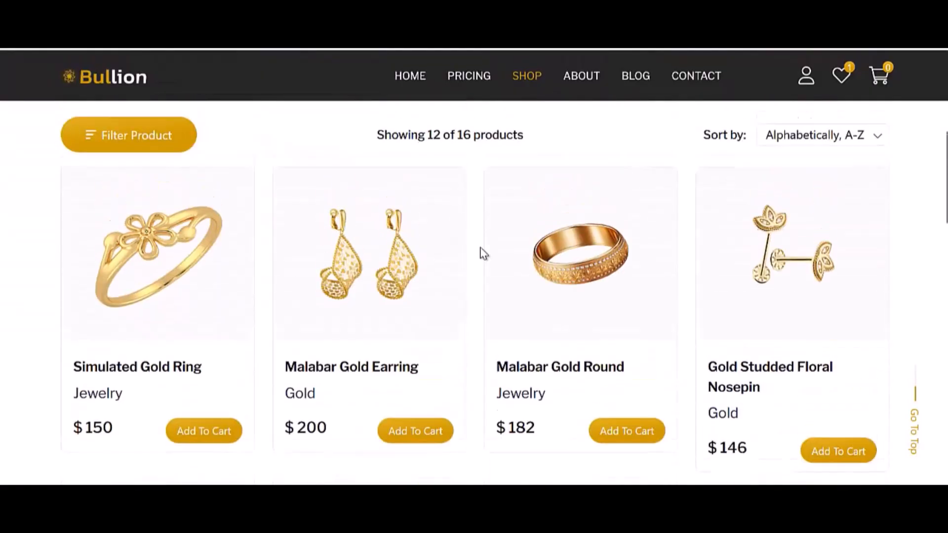
pyautogui.scroll(-5, 507, 303)
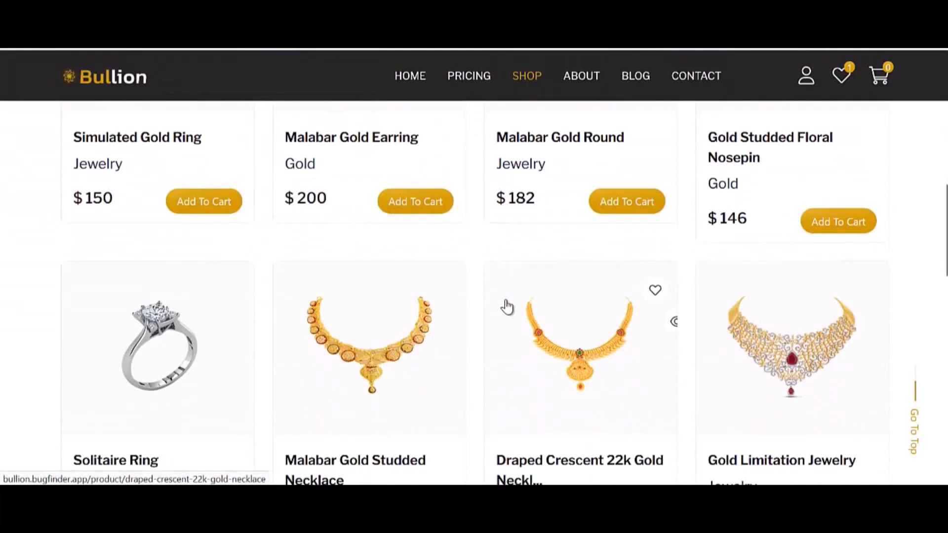
pyautogui.scroll(-10, 507, 307)
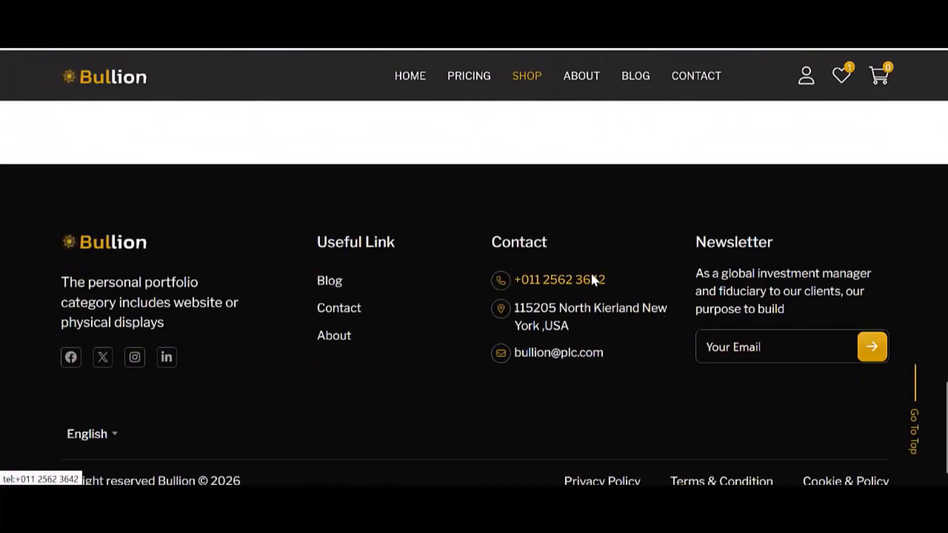
pyautogui.scroll(15, 591, 275)
pyautogui.scroll(3, 595, 280)
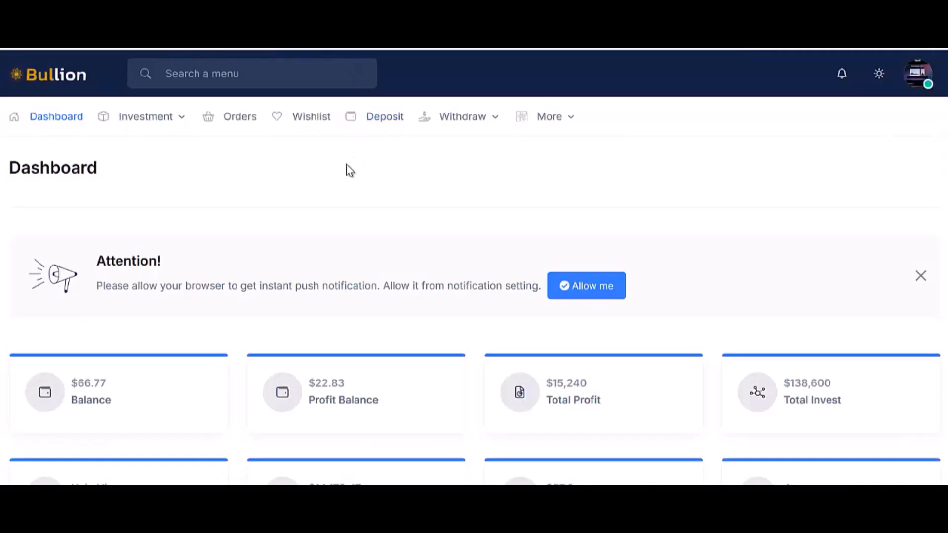
# Step: Review the dashboard's balance, profit, deposit and payout cards and June 2026 charts
pyautogui.scroll(-3, 346, 167)
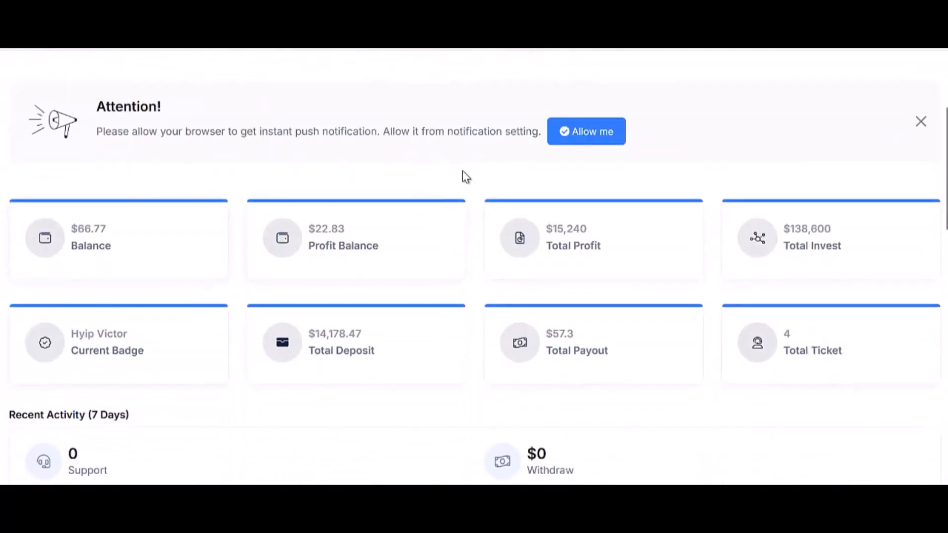
pyautogui.scroll(-15, 324, 313)
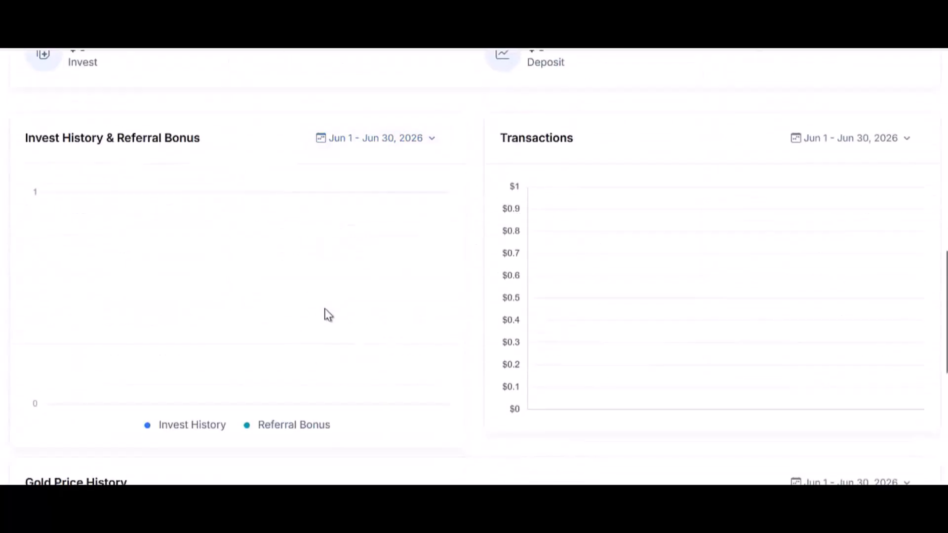
pyautogui.scroll(10, 328, 314)
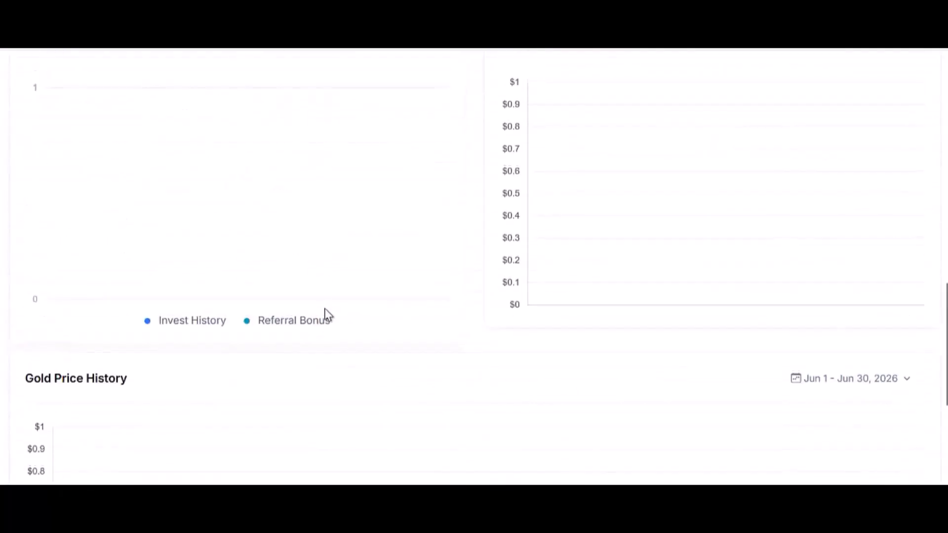
pyautogui.scroll(8, 328, 315)
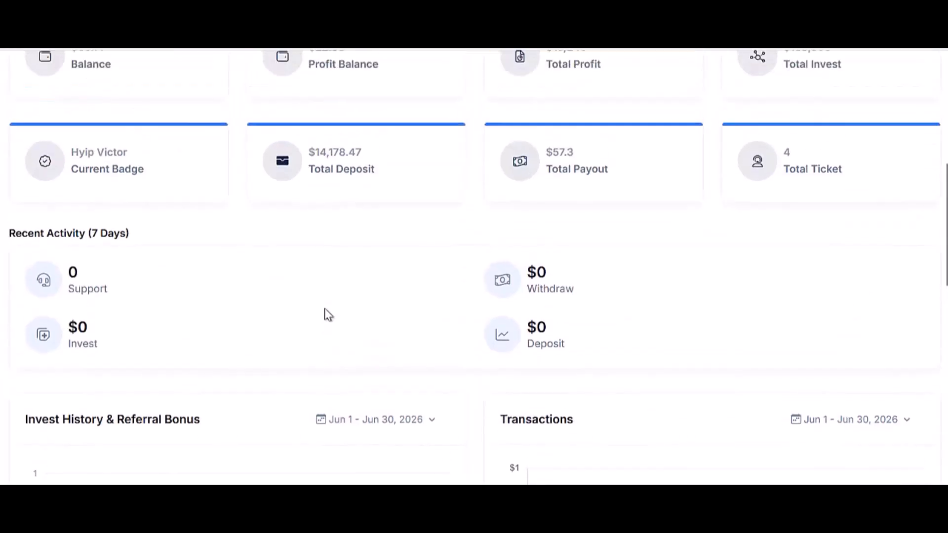
pyautogui.moveTo(156, 123)
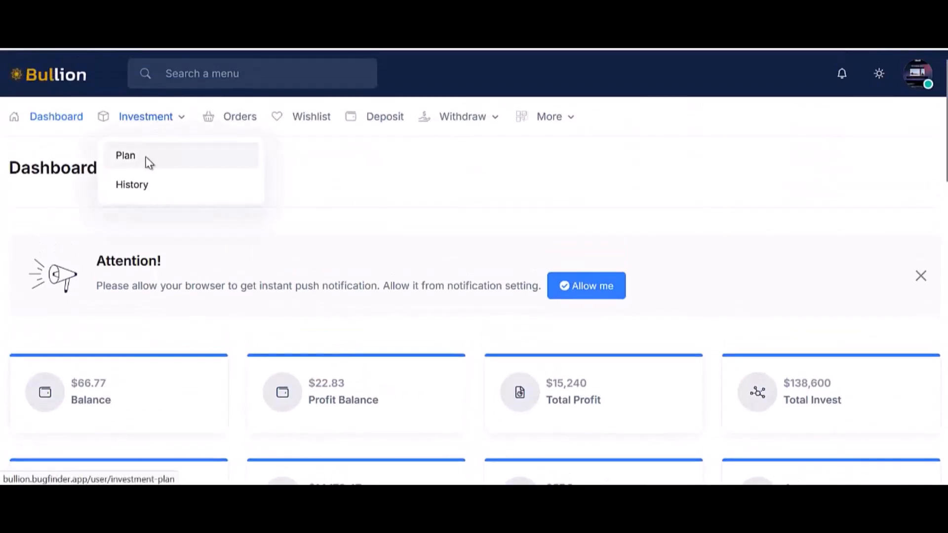
# Step: Browse the investment plans and start, then cancel, an investment in the Standard $500 plan
pyautogui.click(146, 163)
pyautogui.scroll(-2, 237, 237)
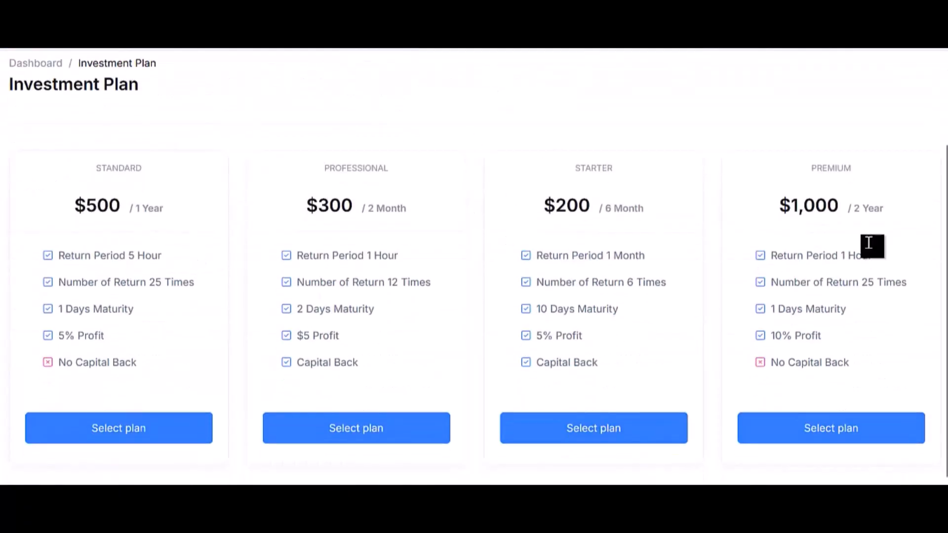
pyautogui.scroll(2, 713, 249)
pyautogui.scroll(-2, 417, 320)
pyautogui.click(135, 428)
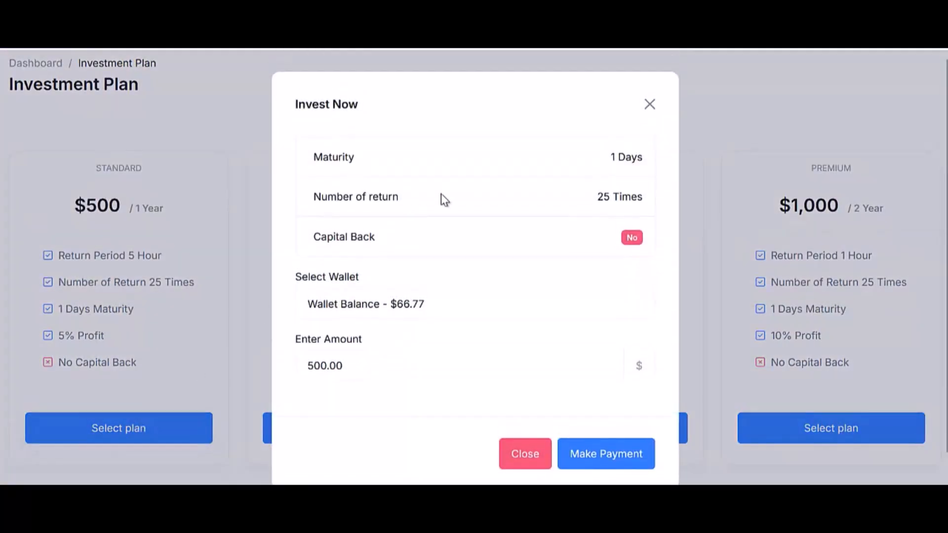
pyautogui.click(727, 126)
# Step: Review the Plan Investment history of past Starter, Standard and Professional investments
pyautogui.scroll(2, 150, 127)
pyautogui.moveTo(161, 124)
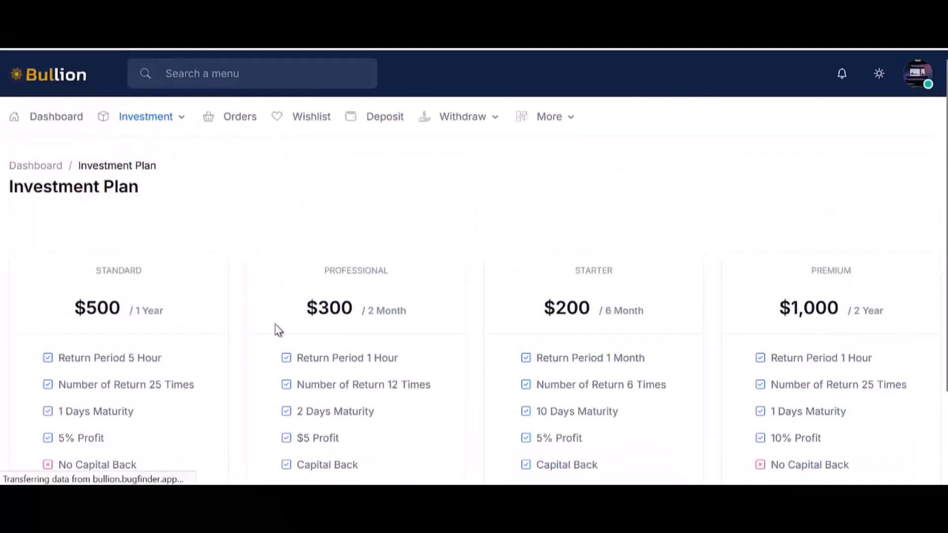
pyautogui.scroll(-6, 278, 330)
pyautogui.scroll(-3, 277, 330)
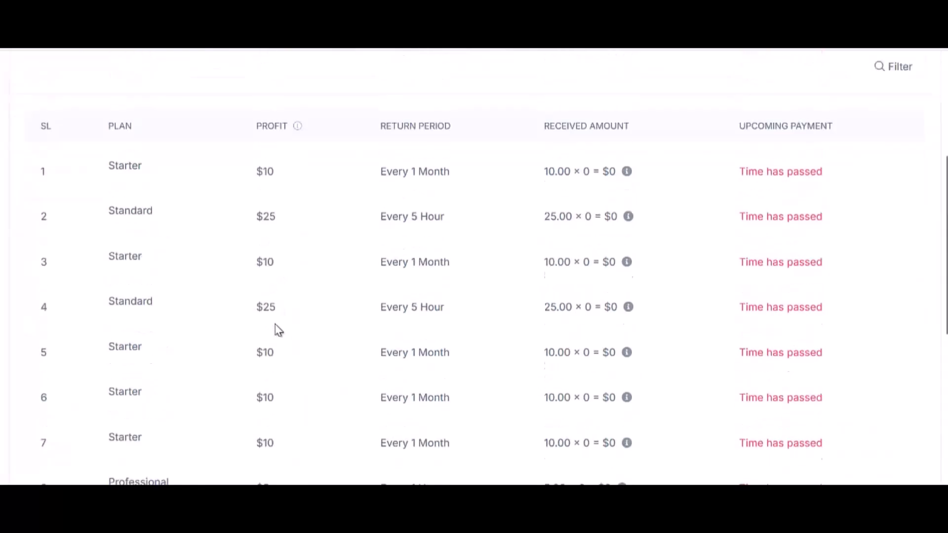
pyautogui.scroll(8, 281, 329)
pyautogui.scroll(-6, 415, 402)
pyautogui.scroll(-5, 410, 381)
pyautogui.scroll(10, 407, 356)
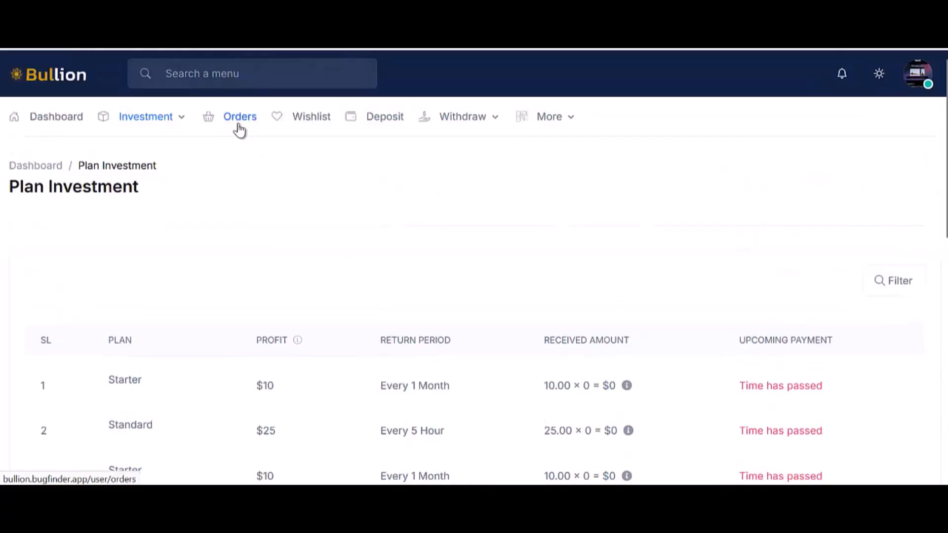
# Step: Open the orders list and view the items in the most recent order
pyautogui.click(239, 130)
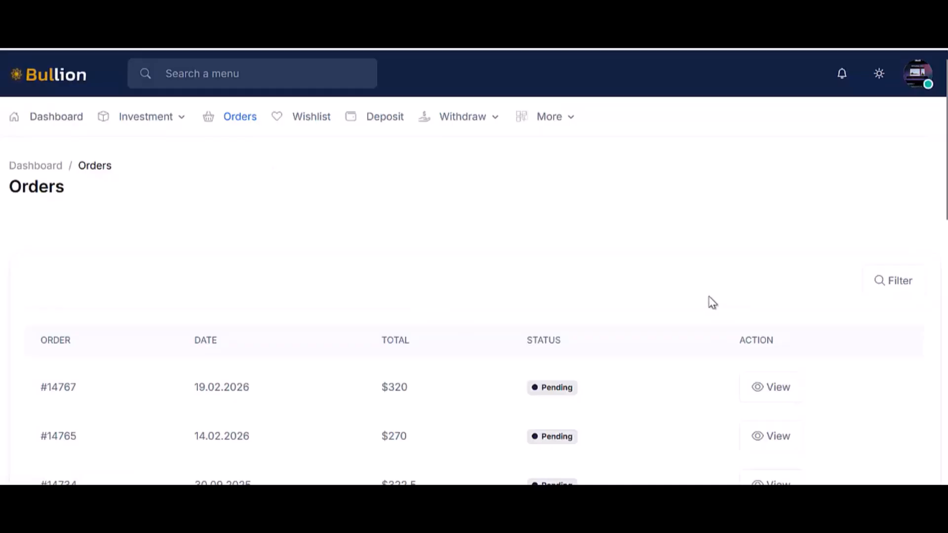
pyautogui.scroll(-2, 517, 309)
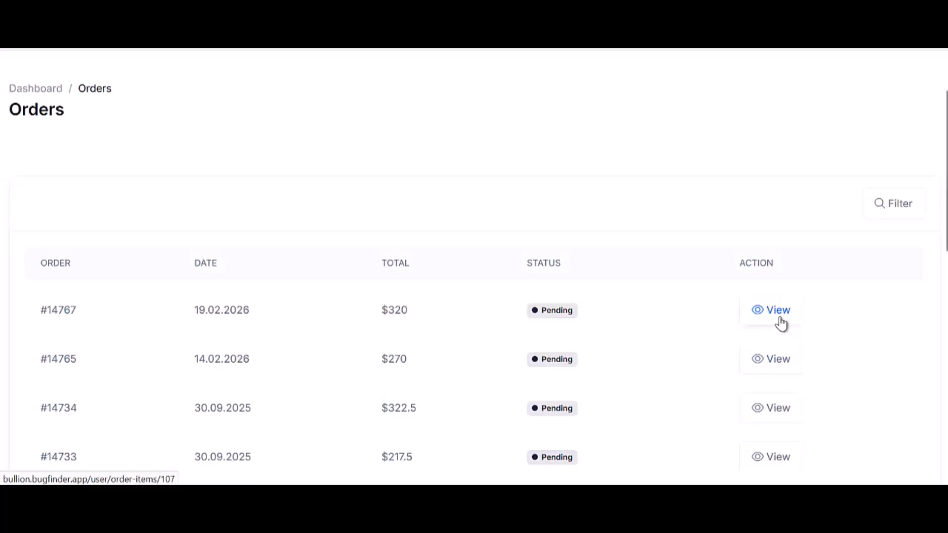
pyautogui.scroll(-5, 515, 289)
pyautogui.scroll(-7, 686, 346)
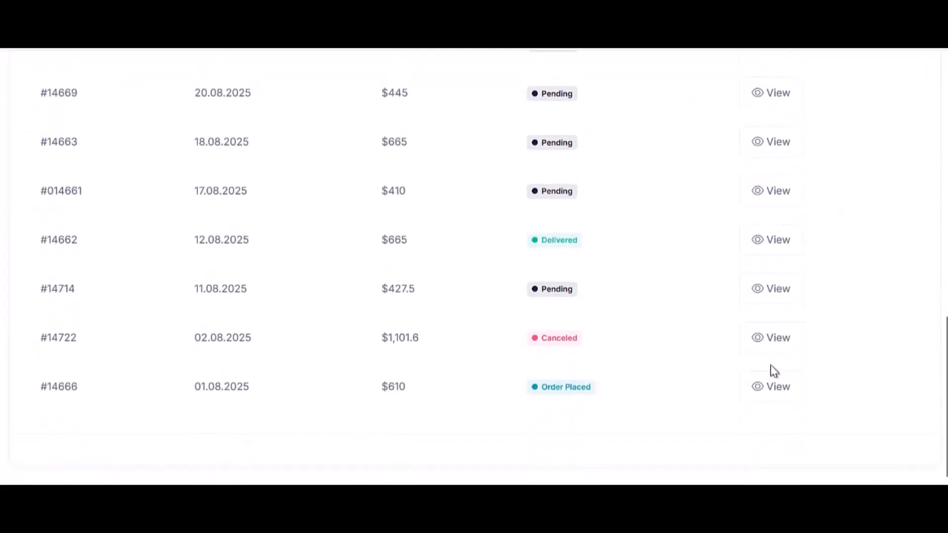
pyautogui.scroll(10, 692, 380)
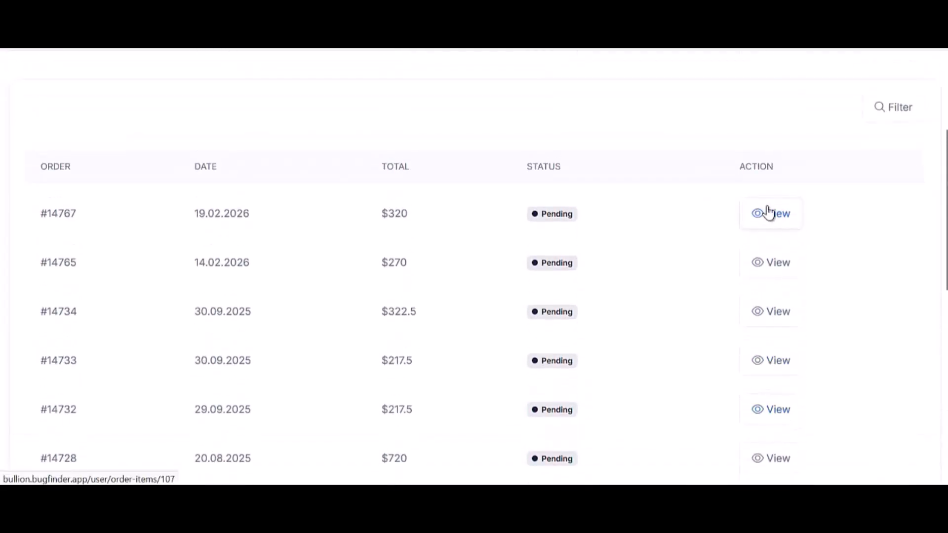
pyautogui.click(768, 212)
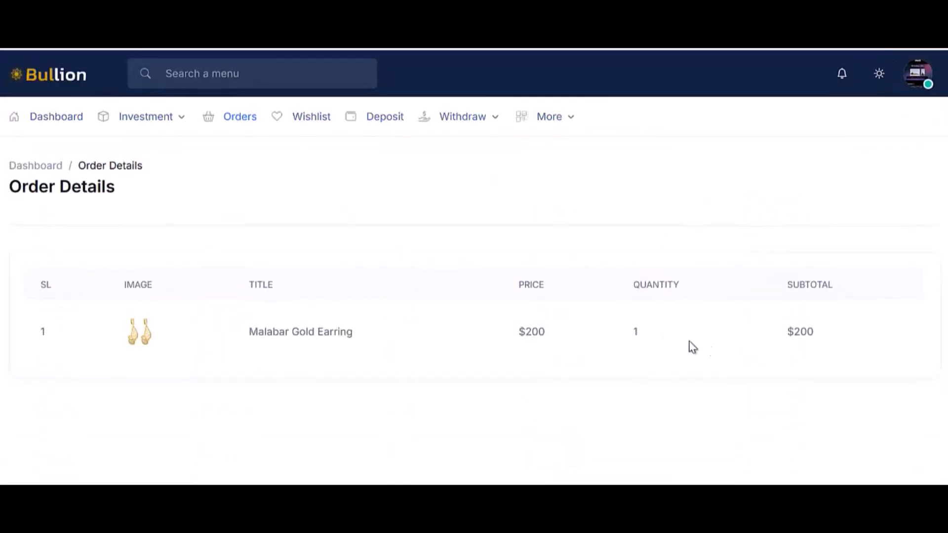
# Step: Open the Wishlist and check the actions for the $100 Solitaire Ring
pyautogui.click(322, 118)
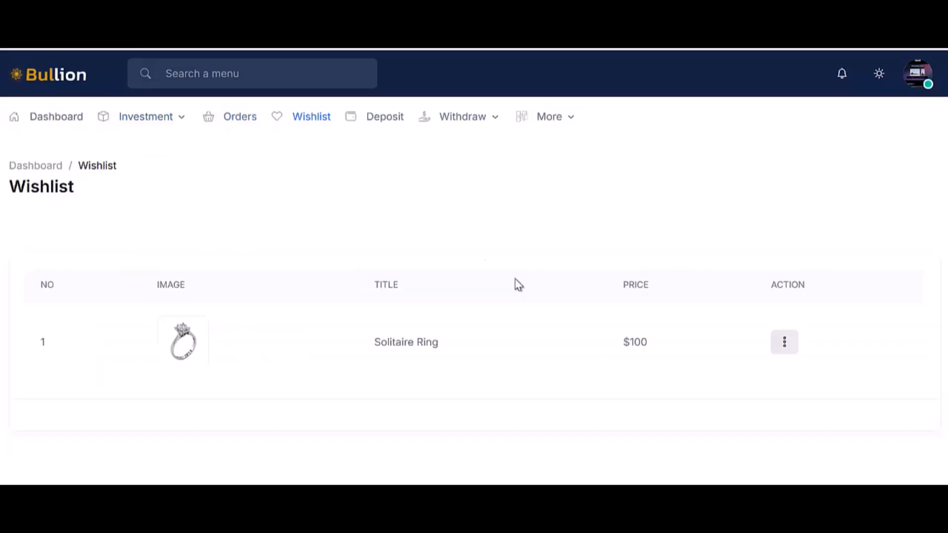
pyautogui.click(773, 351)
pyautogui.click(767, 368)
pyautogui.click(784, 347)
pyautogui.click(550, 202)
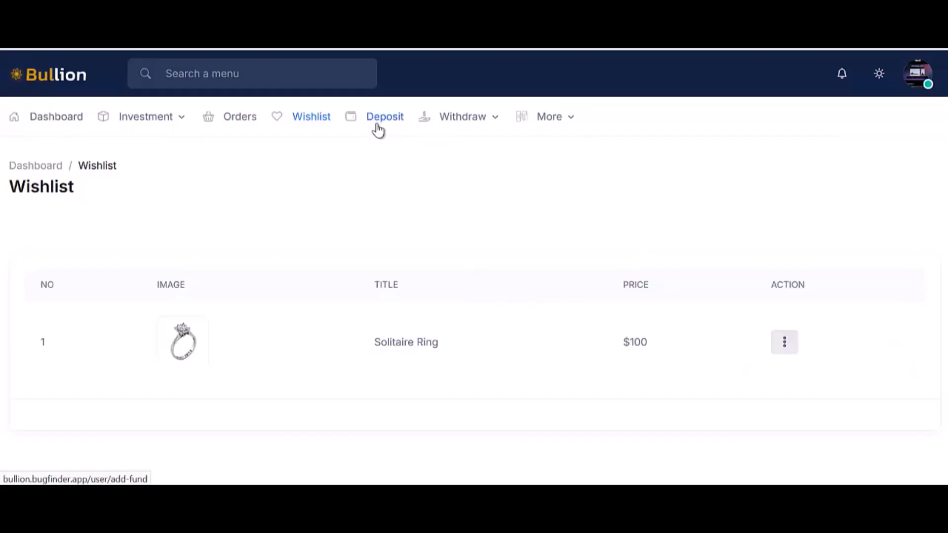
# Step: Open the Deposit page and browse gateways such as Stripe, Bank Transfer and RazorPay
pyautogui.click(378, 131)
pyautogui.scroll(-2, 286, 352)
pyautogui.scroll(2, 306, 331)
pyautogui.scroll(-3, 464, 247)
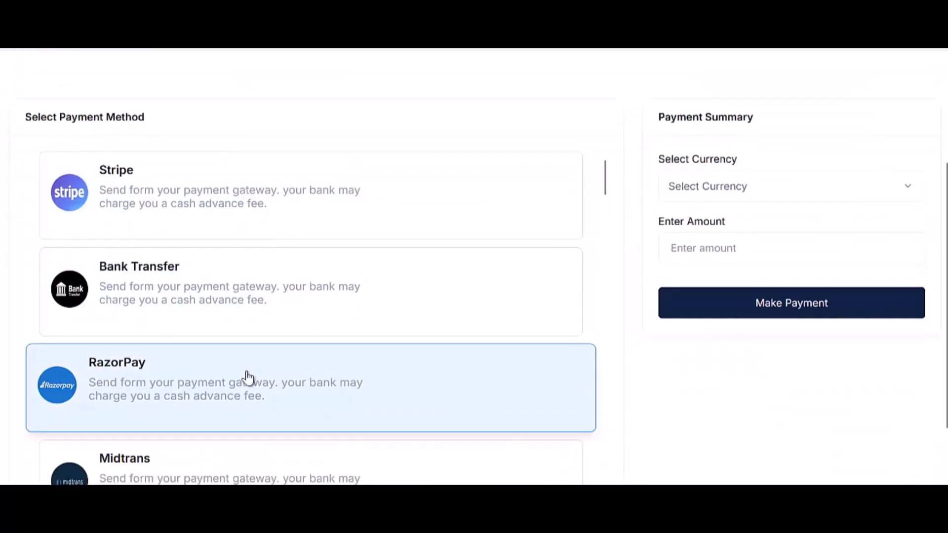
pyautogui.scroll(-10, 169, 345)
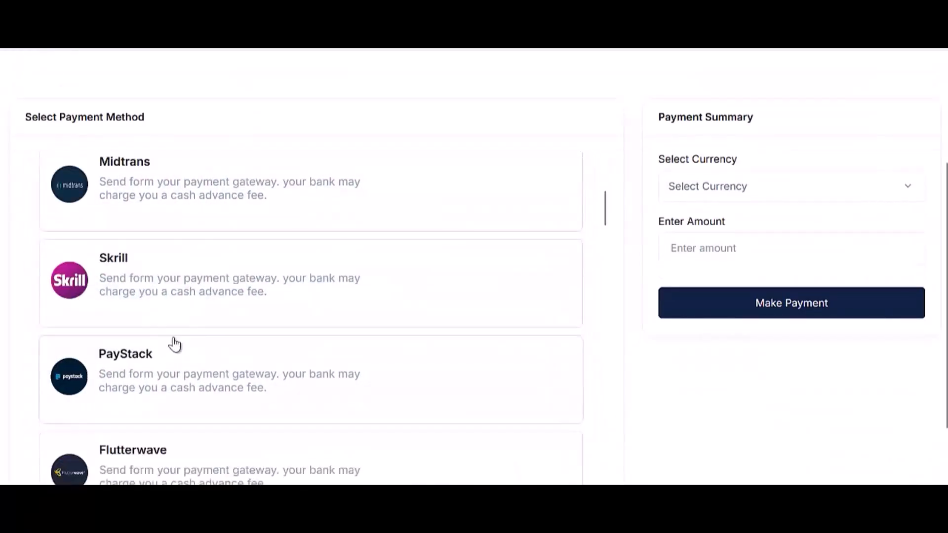
pyautogui.scroll(-10, 175, 343)
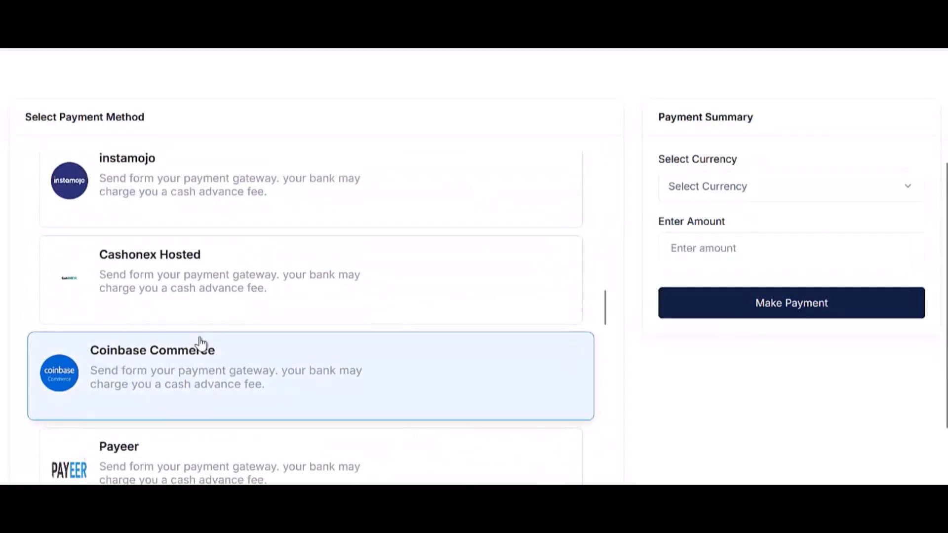
pyautogui.scroll(-5, 210, 342)
# Step: Check the deposit currency list without choosing one, then bring up the withdrawal options
pyautogui.click(734, 197)
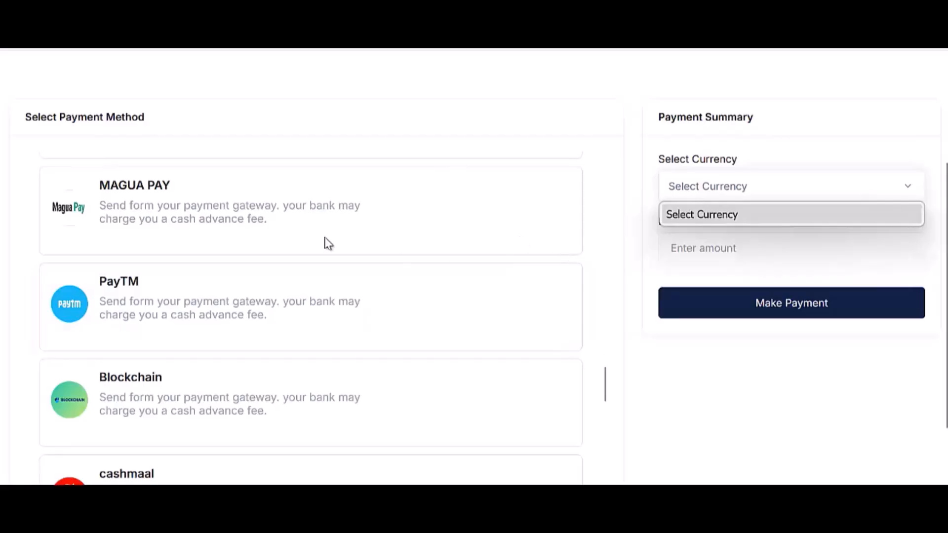
pyautogui.click(616, 191)
pyautogui.scroll(5, 328, 258)
pyautogui.scroll(10, 230, 270)
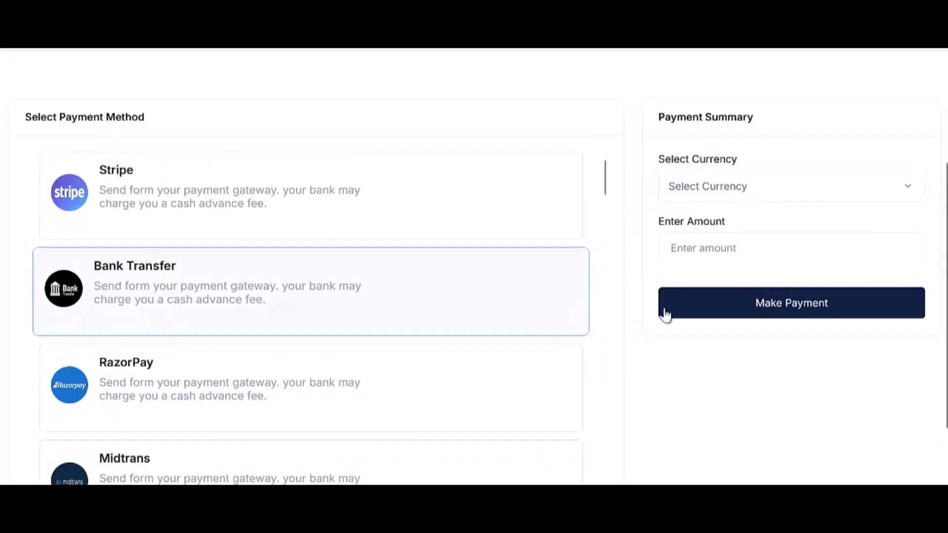
pyautogui.scroll(3, 555, 270)
pyautogui.click(461, 117)
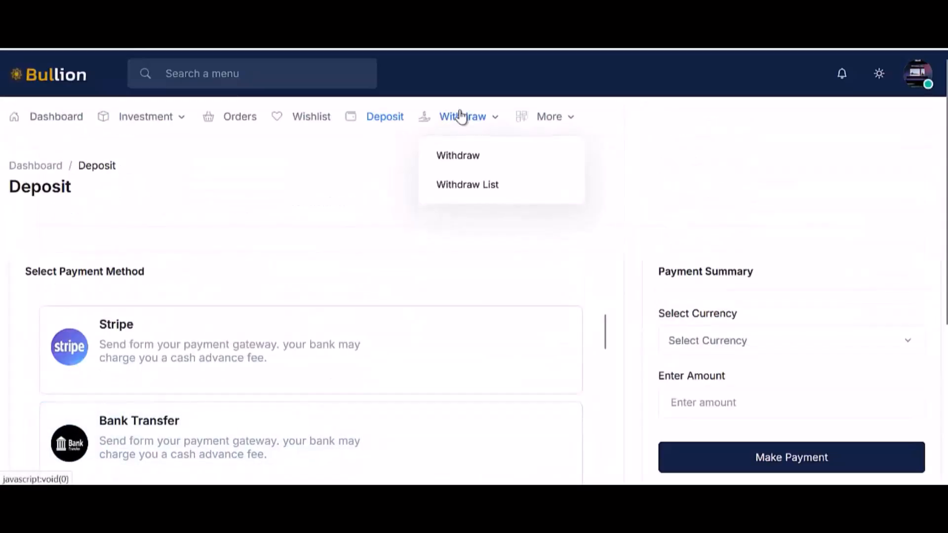
# Step: On the Withdraw page, choose Flutterwave with Wallet Balance - $66.77 as the balance type
pyautogui.click(449, 156)
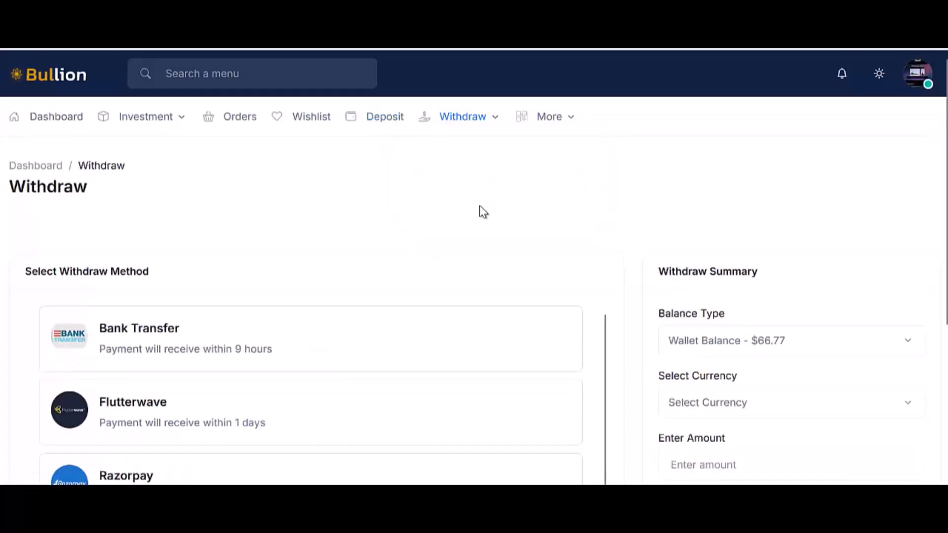
pyautogui.click(277, 349)
pyautogui.scroll(-1, 277, 345)
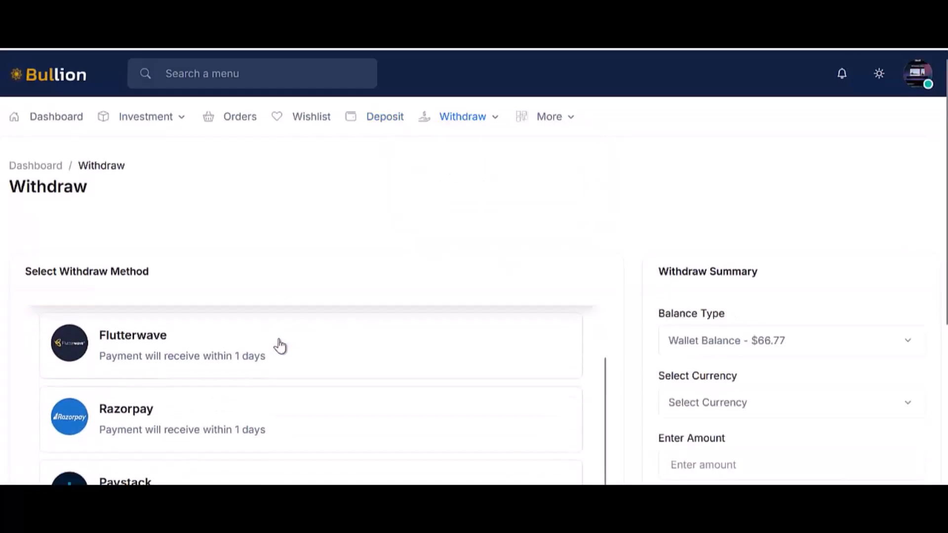
pyautogui.click(830, 344)
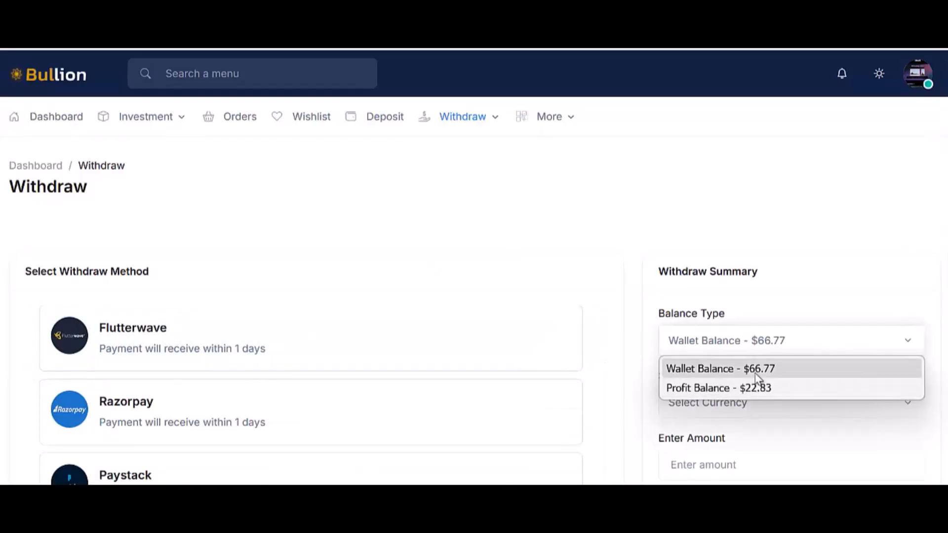
pyautogui.click(601, 238)
pyautogui.click(783, 403)
pyautogui.click(647, 366)
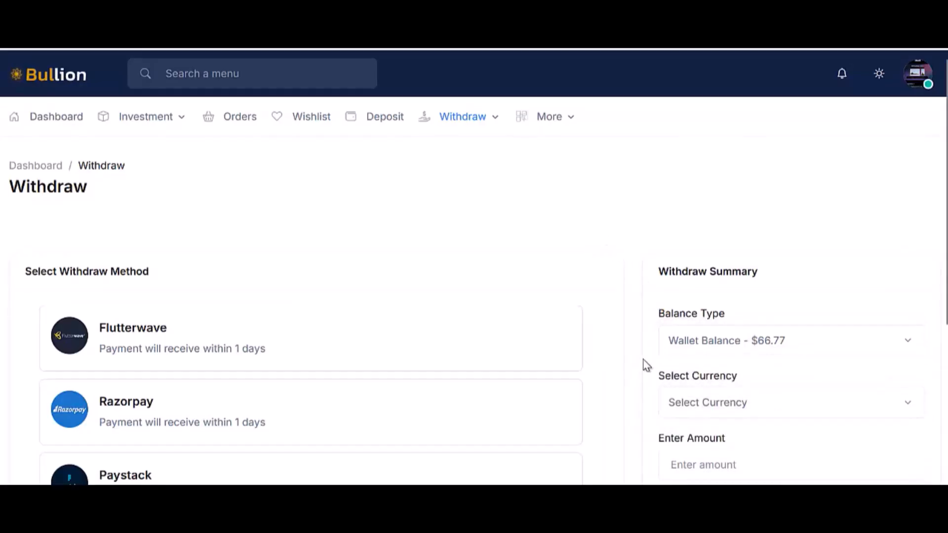
pyautogui.click(563, 325)
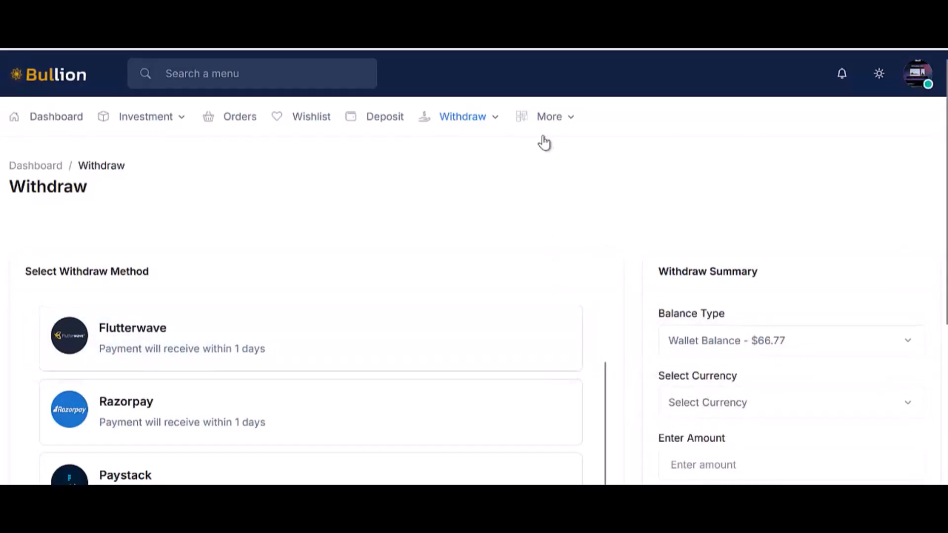
pyautogui.moveTo(545, 130)
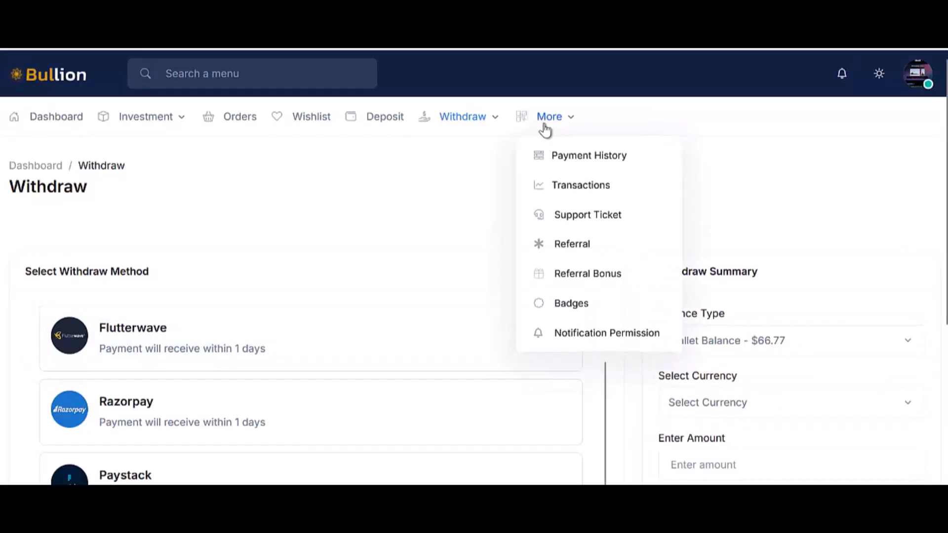
# Step: Open Payment History and scroll through the payment table
pyautogui.click(565, 156)
pyautogui.scroll(-3, 565, 180)
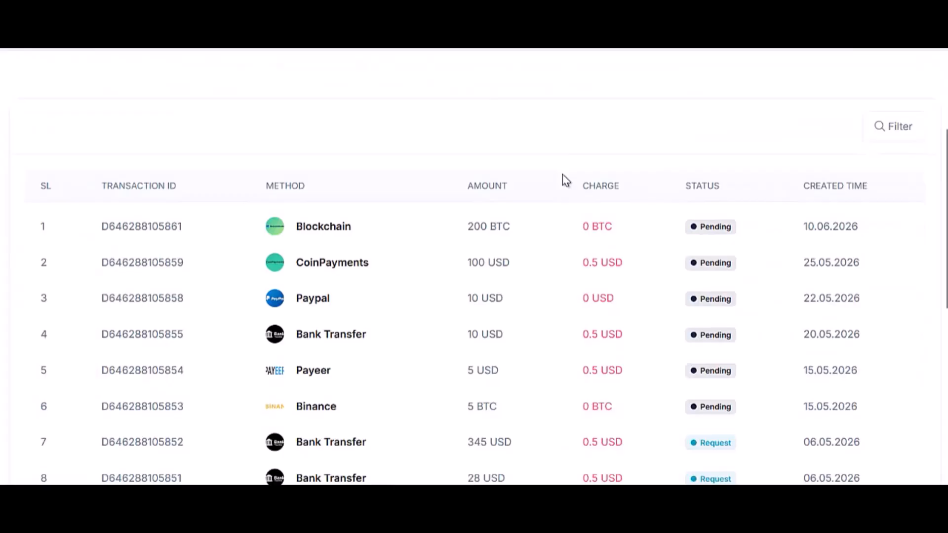
pyautogui.scroll(-3, 404, 354)
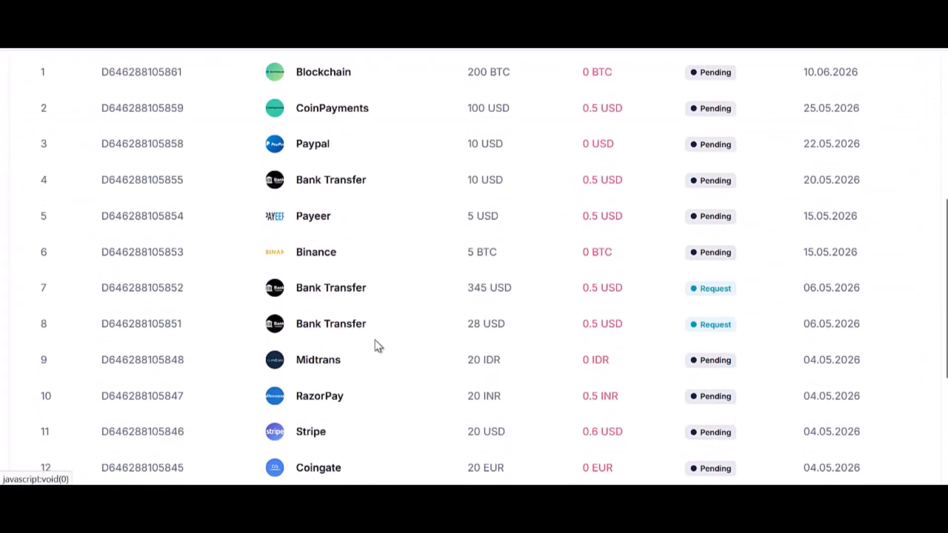
pyautogui.scroll(-3, 378, 346)
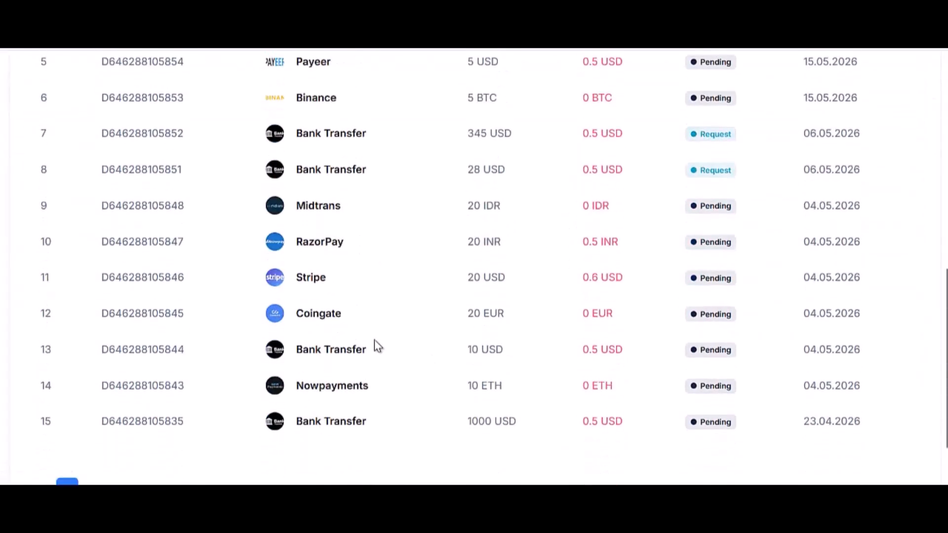
pyautogui.scroll(10, 375, 341)
# Step: Review the Transactions list, including $1.04 and $60.42 withdrawal requests and a $10 referral bonus
pyautogui.moveTo(572, 116)
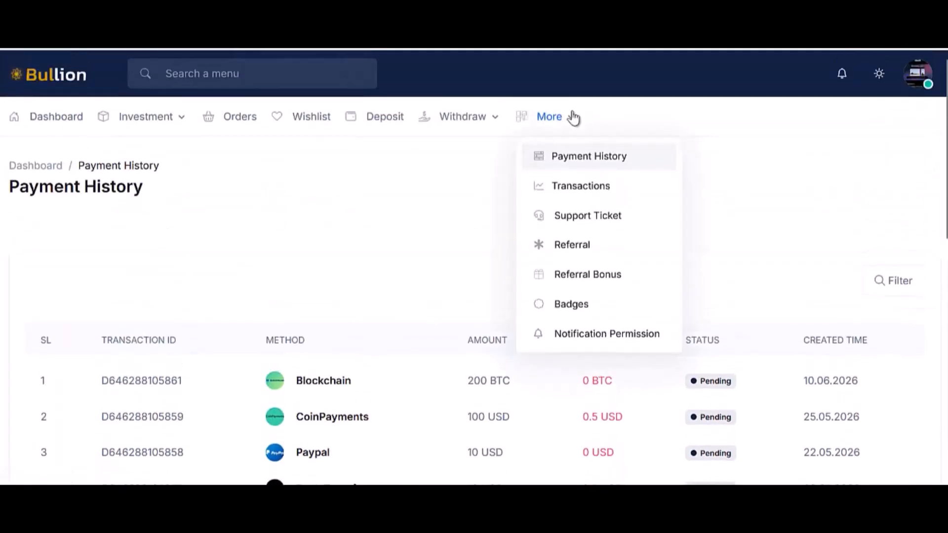
pyautogui.click(581, 185)
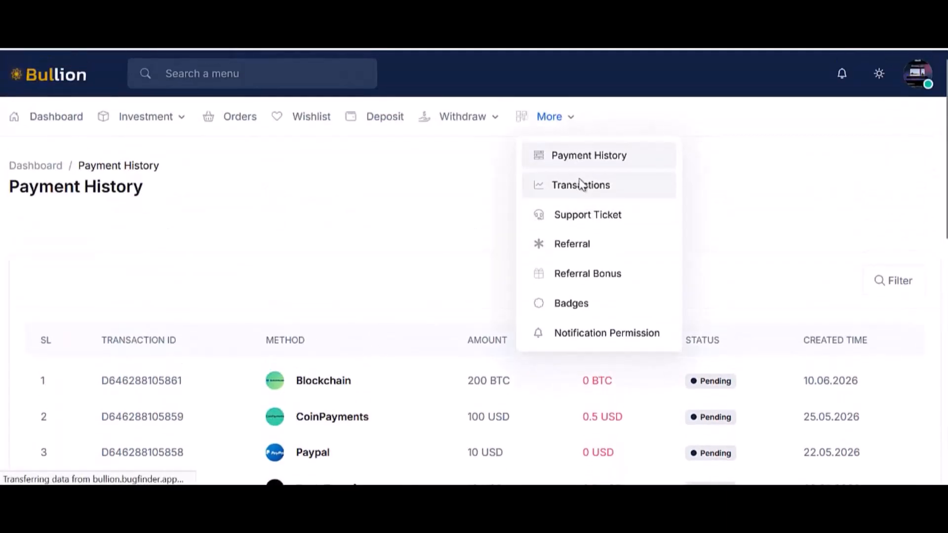
pyautogui.scroll(-1, 494, 281)
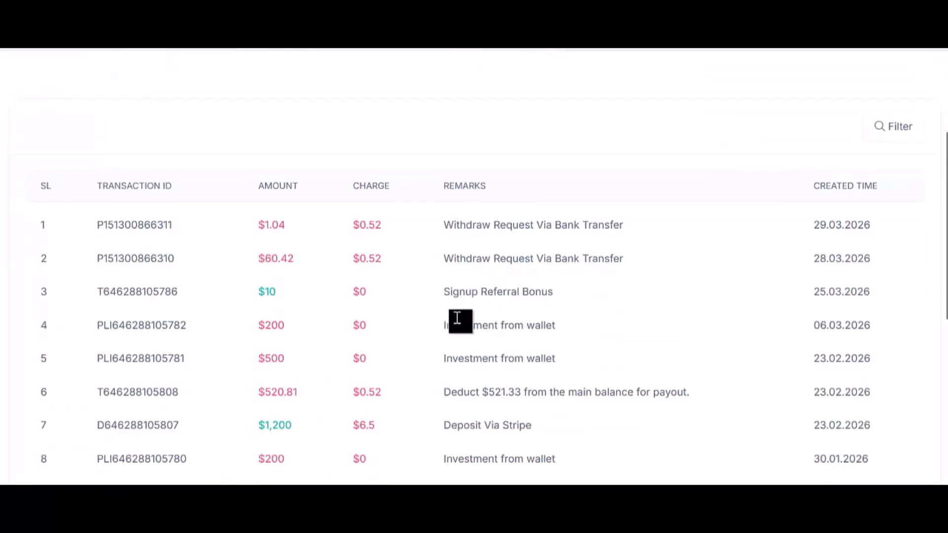
pyautogui.scroll(-7, 458, 320)
pyautogui.scroll(10, 459, 321)
pyautogui.click(551, 118)
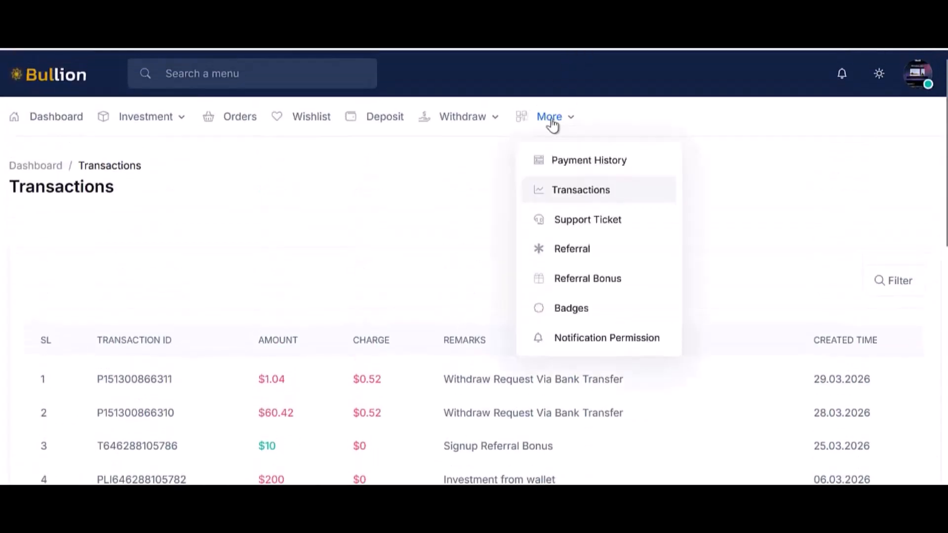
# Step: Open the Support Ticket page and scroll through the four existing tickets
pyautogui.click(590, 214)
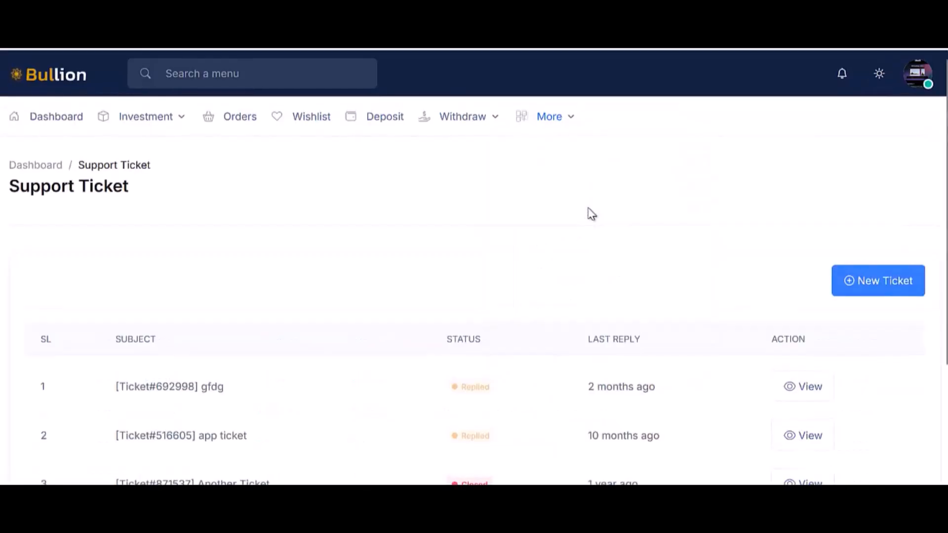
pyautogui.scroll(-3, 592, 213)
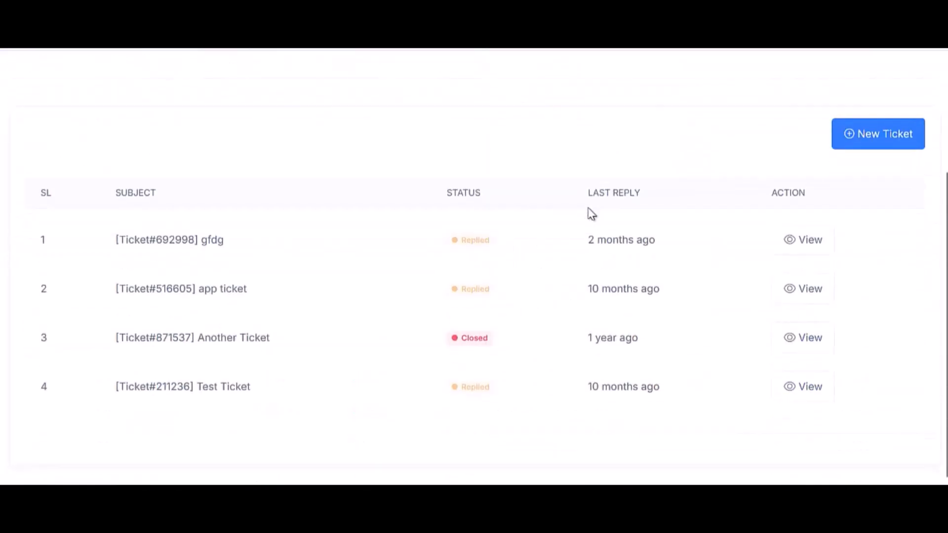
pyautogui.scroll(3, 591, 213)
pyautogui.scroll(-3, 593, 215)
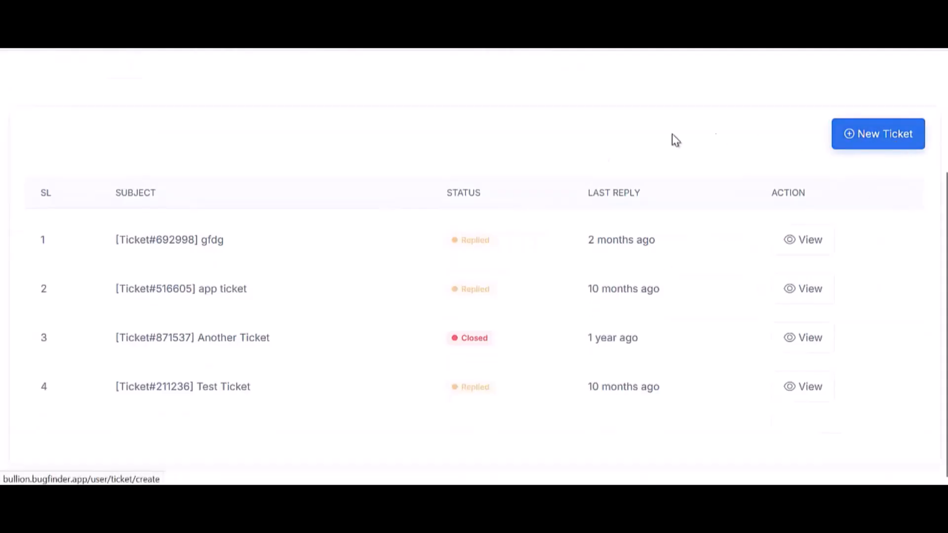
pyautogui.scroll(-3, 435, 371)
pyautogui.scroll(5, 557, 188)
pyautogui.click(563, 114)
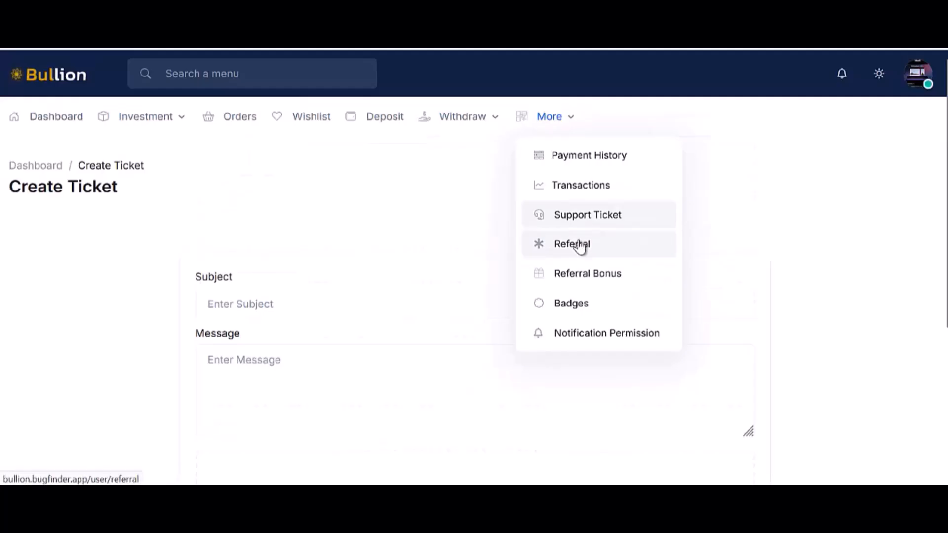
# Step: Open the Referral page and review its share buttons, chart and referred users table
pyautogui.click(579, 244)
pyautogui.scroll(-2, 580, 245)
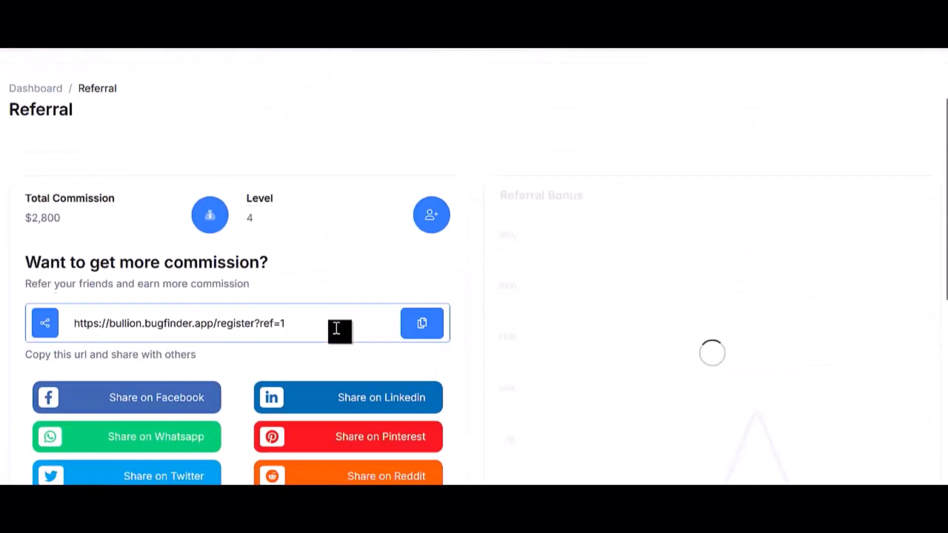
pyautogui.scroll(-3, 330, 302)
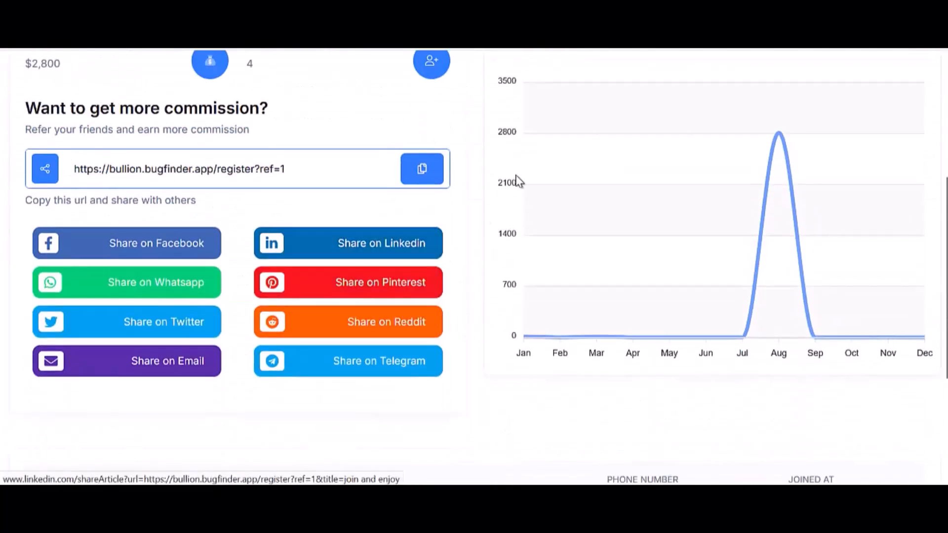
pyautogui.scroll(-4, 209, 292)
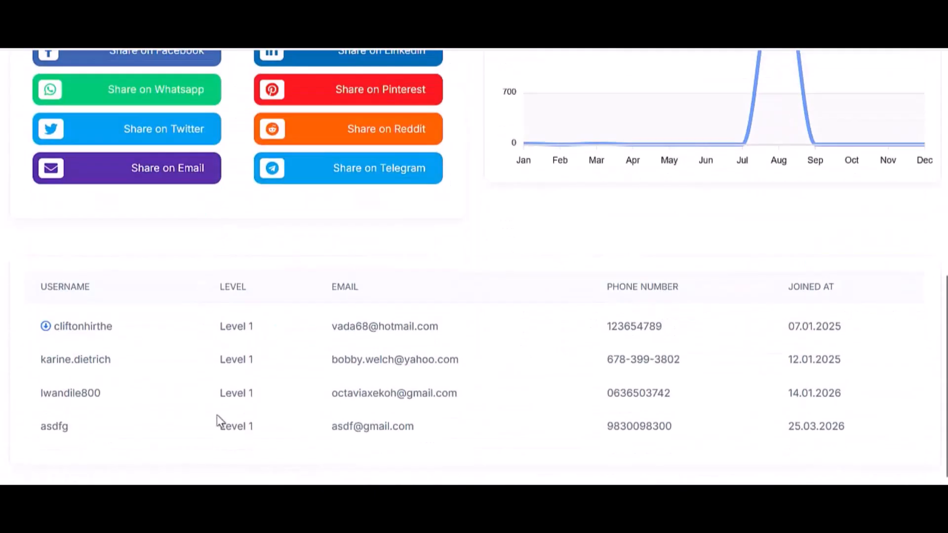
pyautogui.scroll(8, 426, 428)
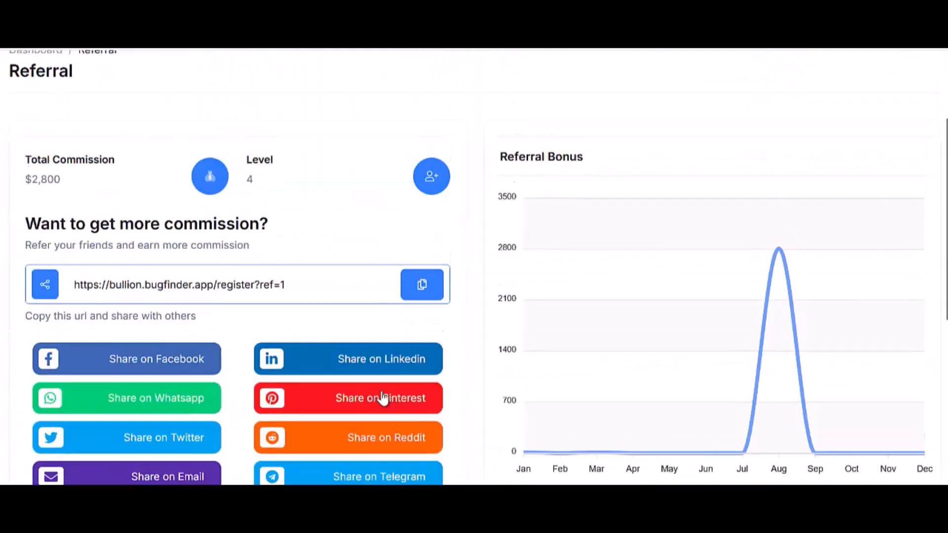
# Step: Review the seven Referral Bonus entries, including $2,250 and $250 level 2 investment bonuses
pyautogui.click(552, 118)
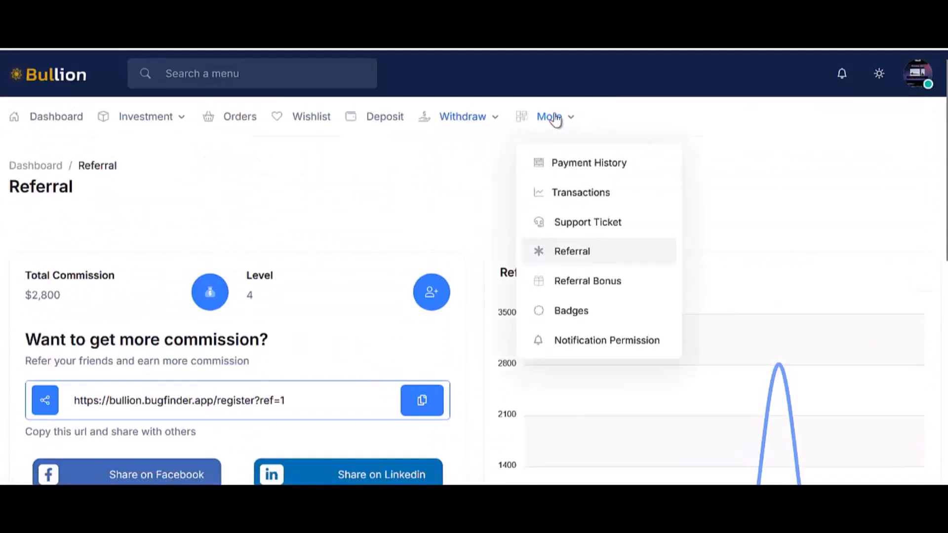
pyautogui.click(562, 276)
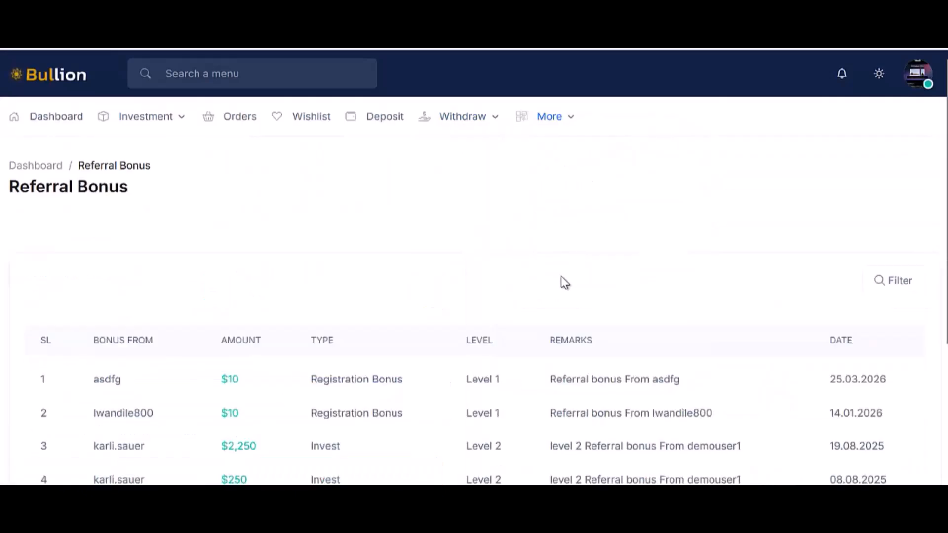
pyautogui.scroll(-3, 562, 282)
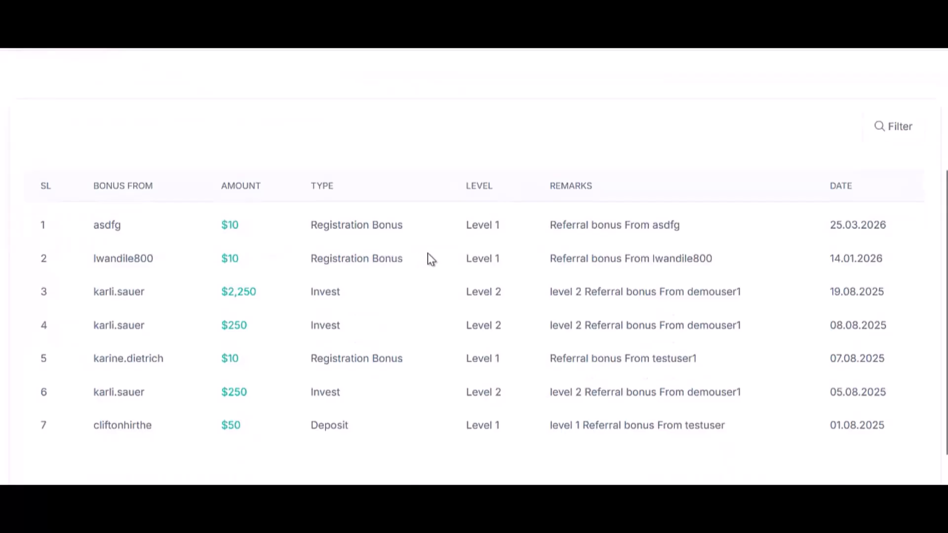
pyautogui.scroll(3, 427, 253)
pyautogui.scroll(-3, 427, 252)
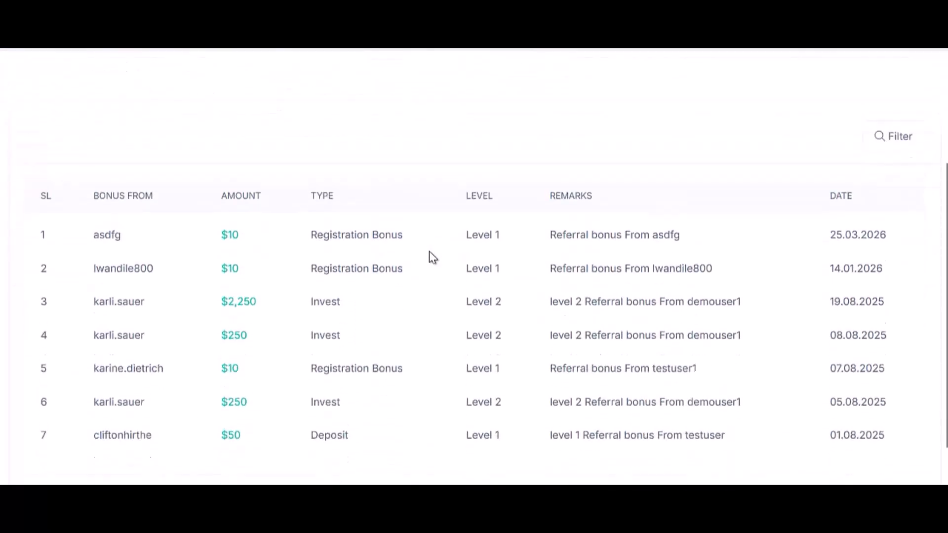
pyautogui.scroll(3, 395, 227)
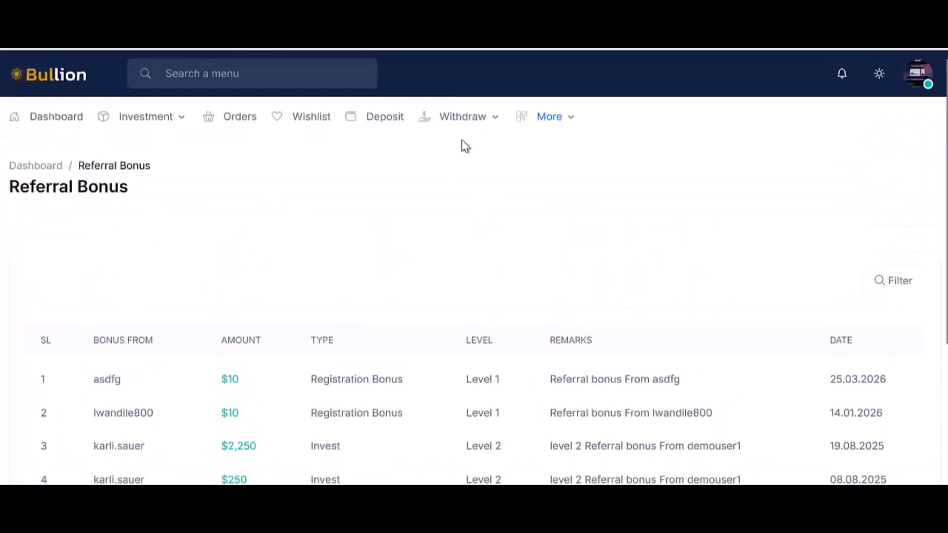
pyautogui.click(549, 117)
# Step: Open the Badges page and scroll through it
pyautogui.click(587, 316)
pyautogui.scroll(-5, 305, 366)
pyautogui.scroll(4, 296, 366)
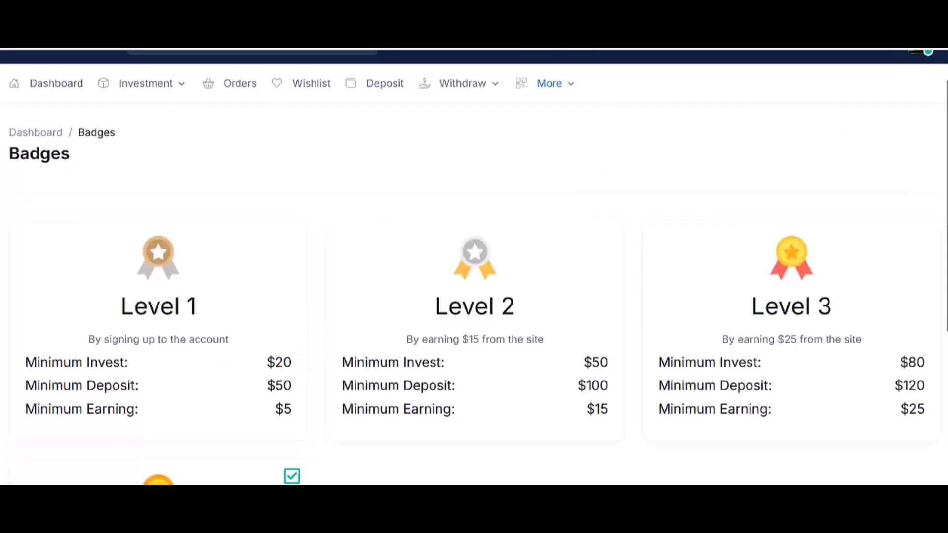
pyautogui.scroll(-5, 522, 278)
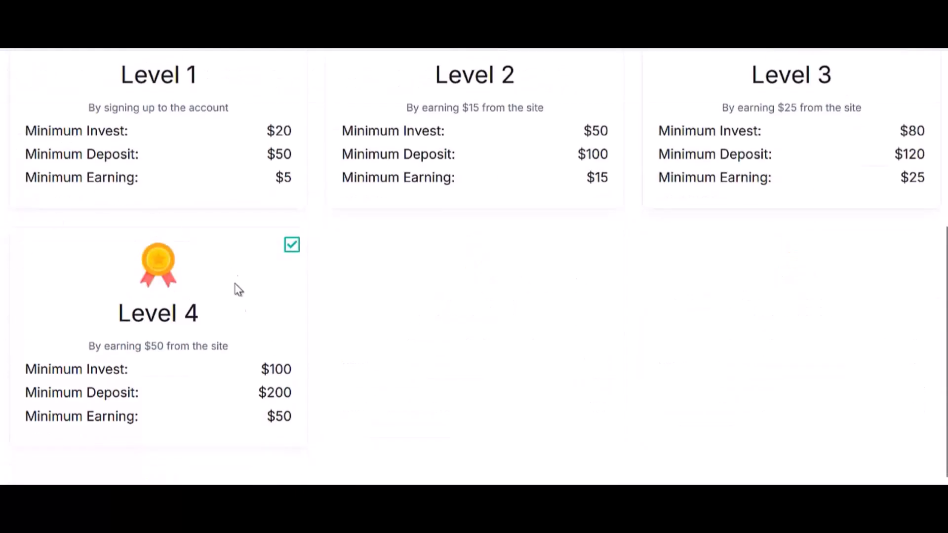
pyautogui.scroll(5, 421, 284)
# Step: Open the Notification Permission settings and scroll through them
pyautogui.moveTo(550, 117)
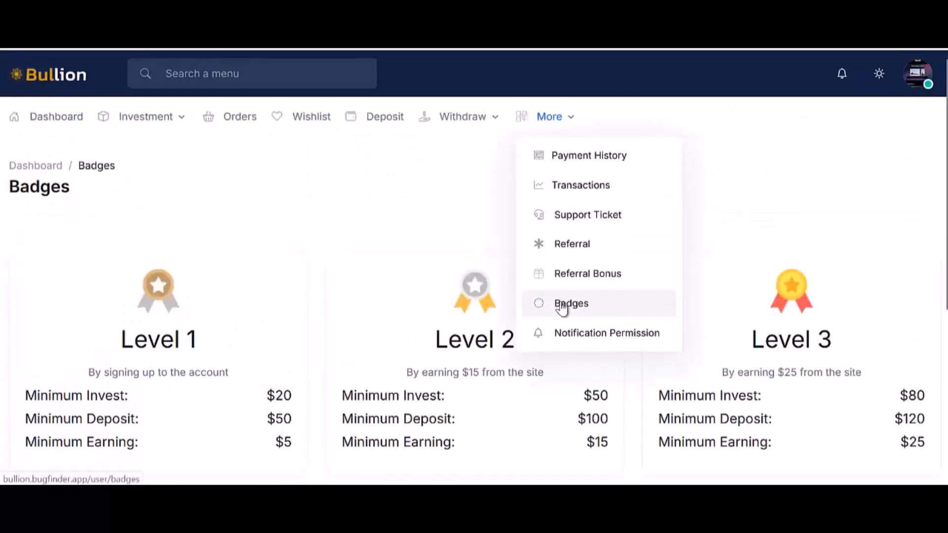
pyautogui.click(591, 336)
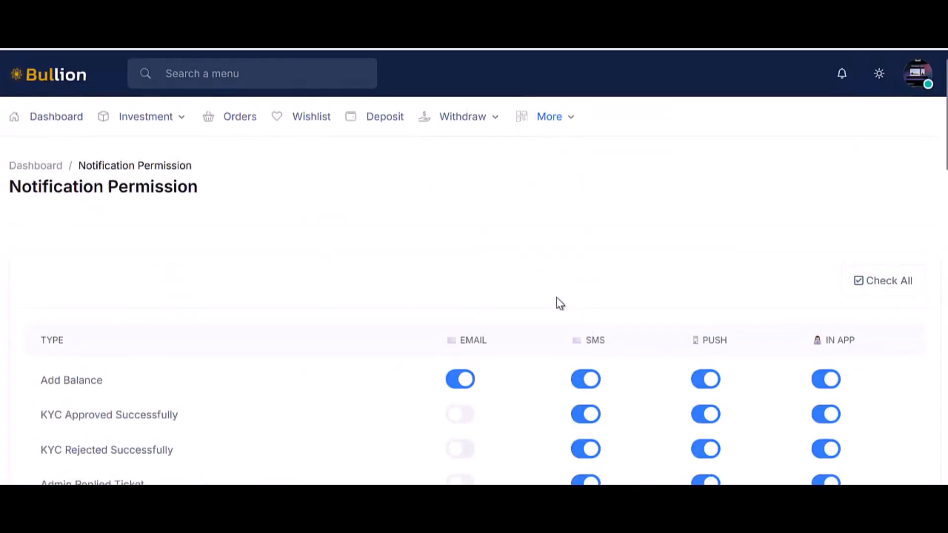
pyautogui.scroll(-20, 561, 296)
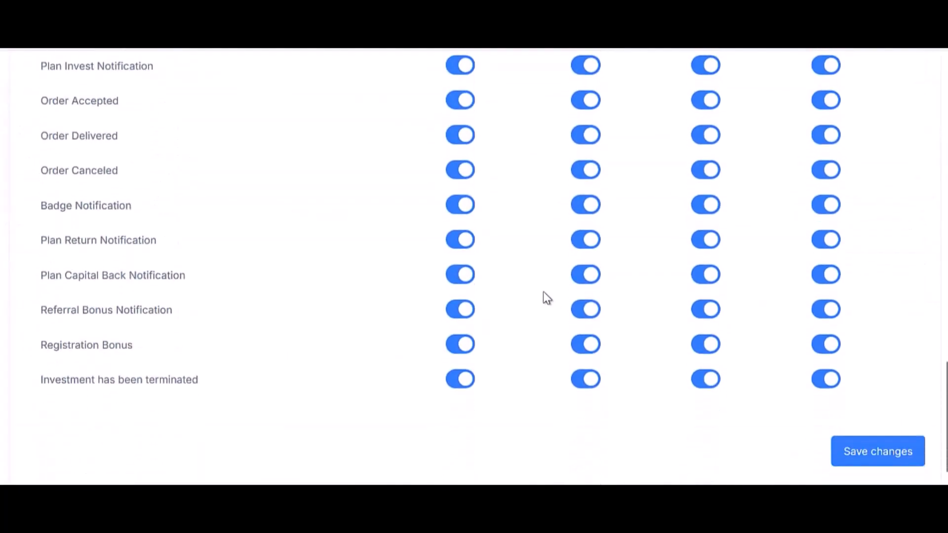
pyautogui.scroll(15, 543, 294)
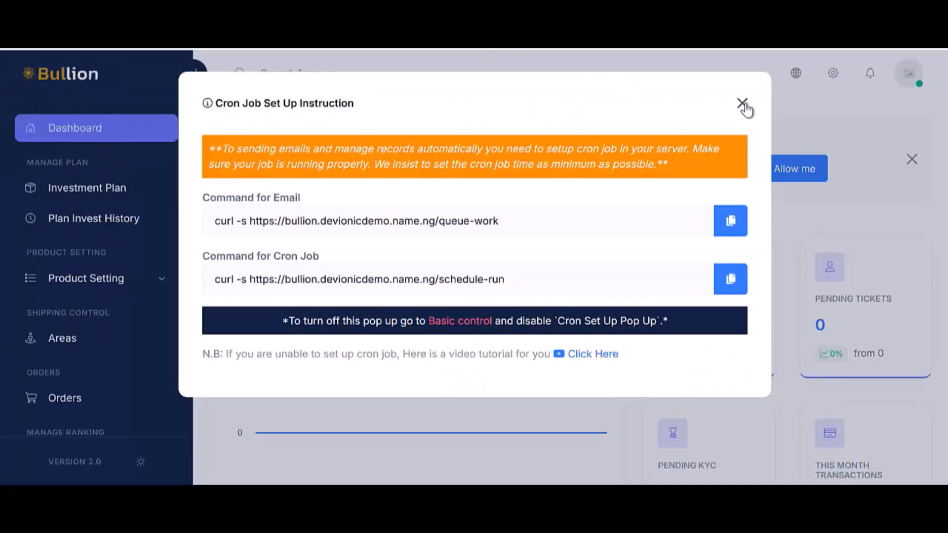
# Step: Close the cron job setup popup and review the dashboard's summary cards and transaction chart
pyautogui.click(743, 104)
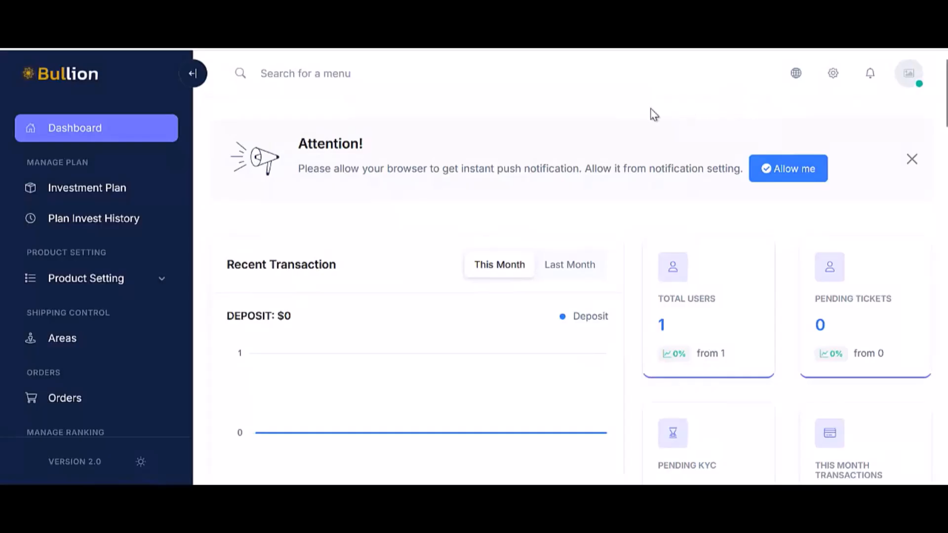
pyautogui.scroll(-2, 365, 163)
pyautogui.scroll(-2, 368, 164)
pyautogui.scroll(4, 371, 160)
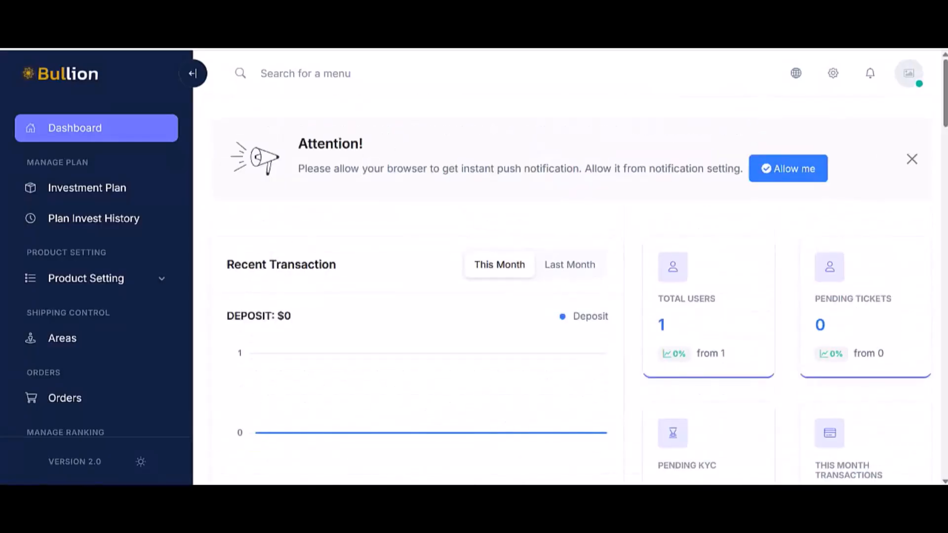
pyautogui.scroll(-6, 893, 347)
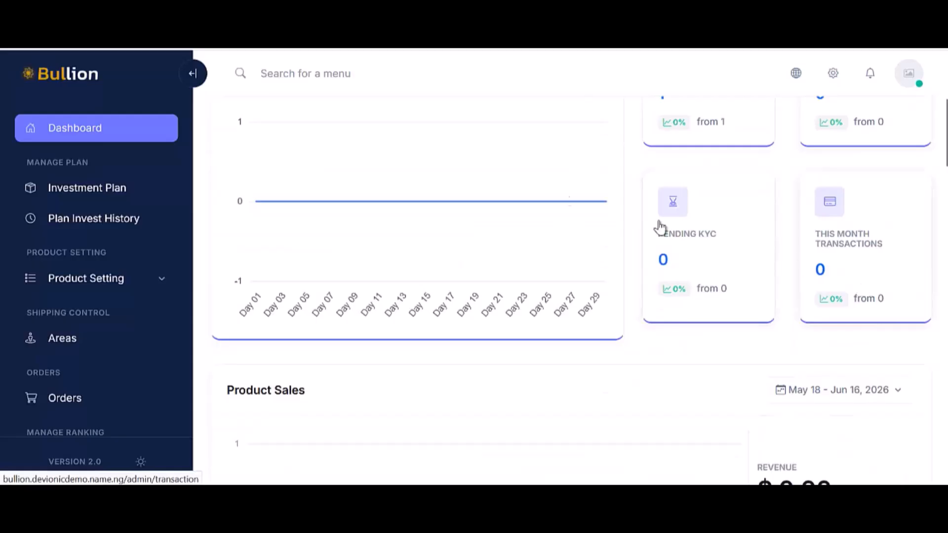
# Step: Open the New Plan form under Investment Plan and review its fields, leaving Return Period at Hour
pyautogui.click(70, 205)
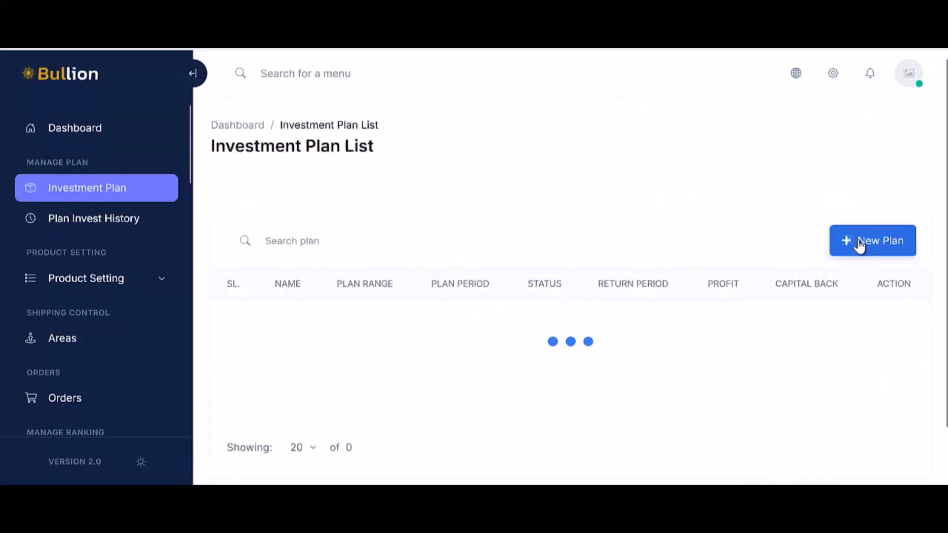
pyautogui.click(859, 242)
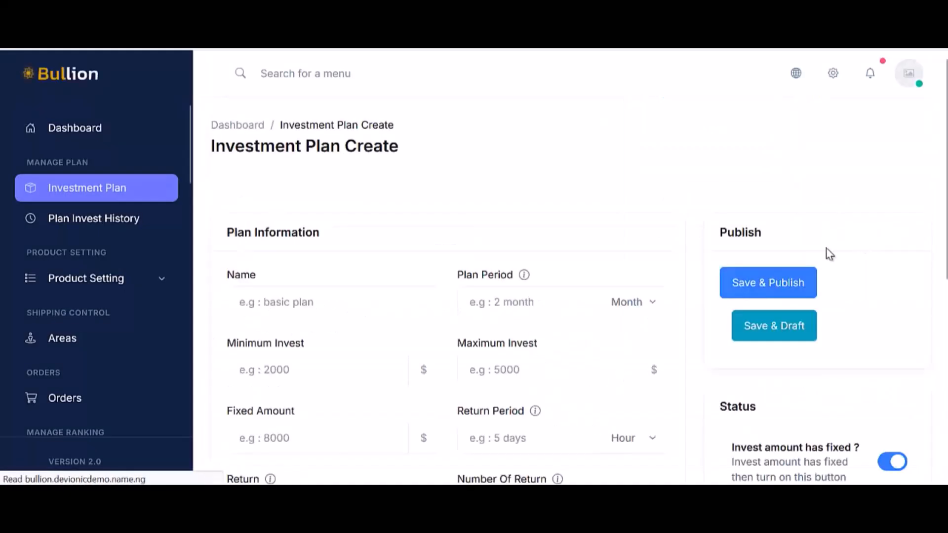
pyautogui.scroll(-3, 510, 306)
pyautogui.click(316, 147)
pyautogui.click(504, 148)
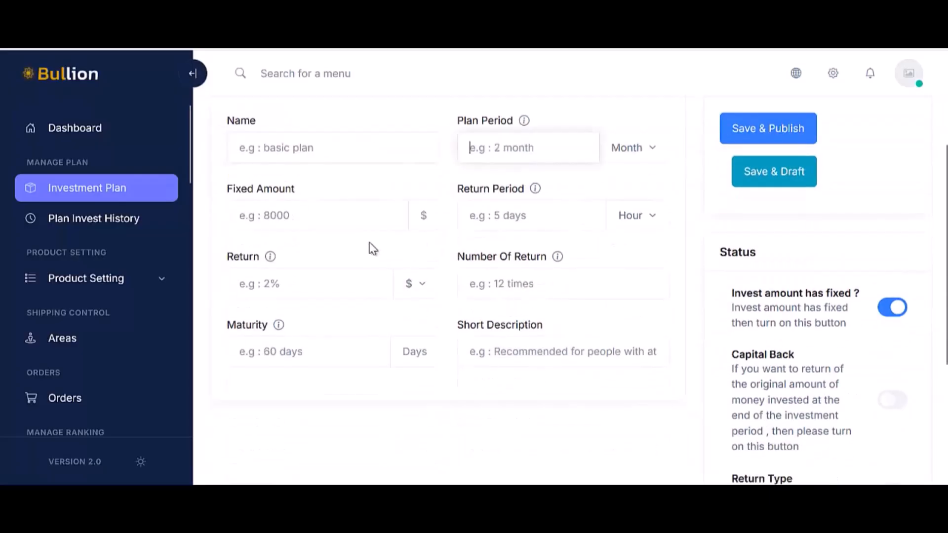
pyautogui.click(511, 221)
pyautogui.click(647, 226)
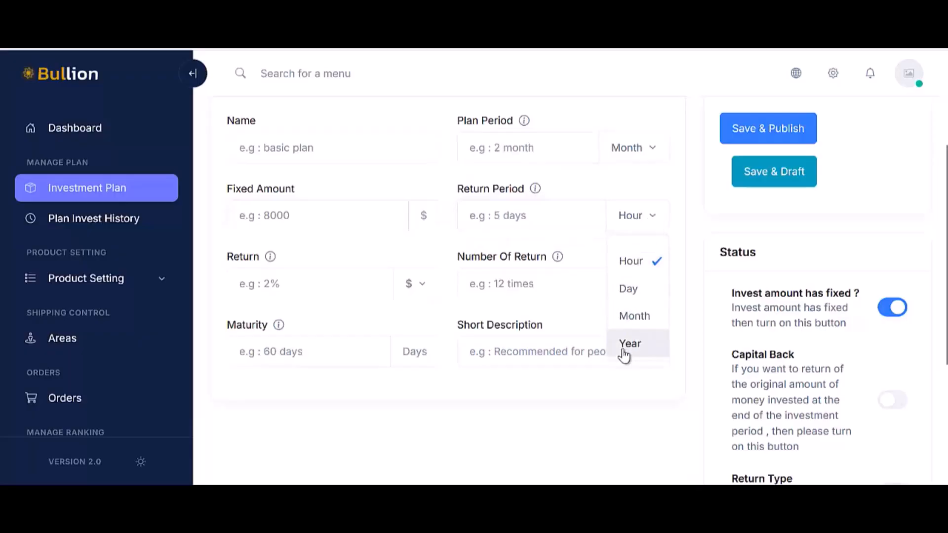
pyautogui.click(603, 214)
pyautogui.scroll(-3, 777, 277)
pyautogui.scroll(-1, 779, 279)
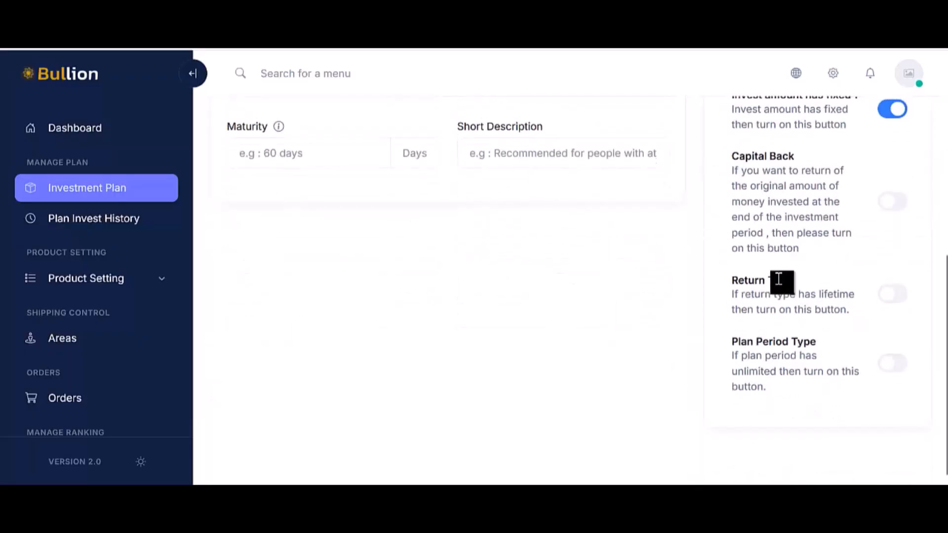
pyautogui.scroll(2, 741, 280)
pyautogui.scroll(-1, 853, 264)
pyautogui.scroll(6, 853, 264)
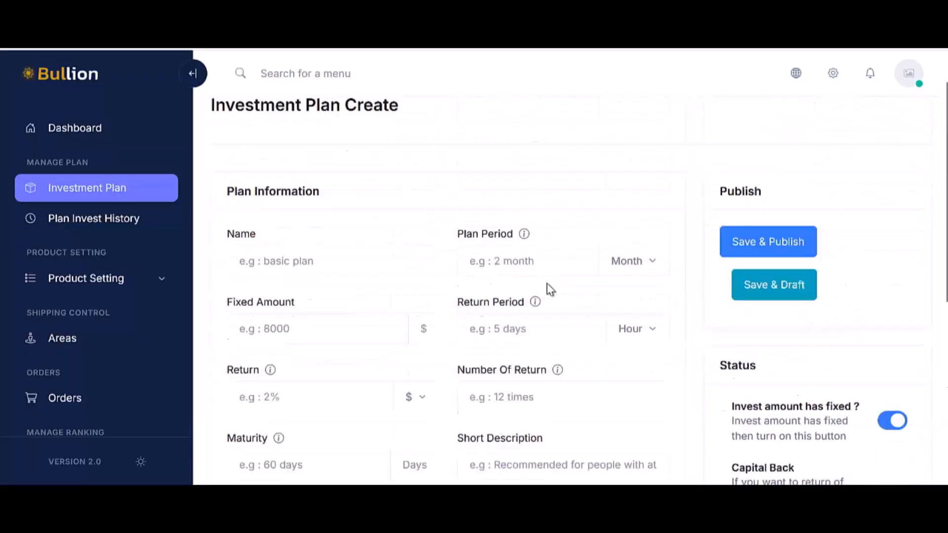
# Step: View the empty Plan Invest History page and expand Product Setting
pyautogui.click(109, 222)
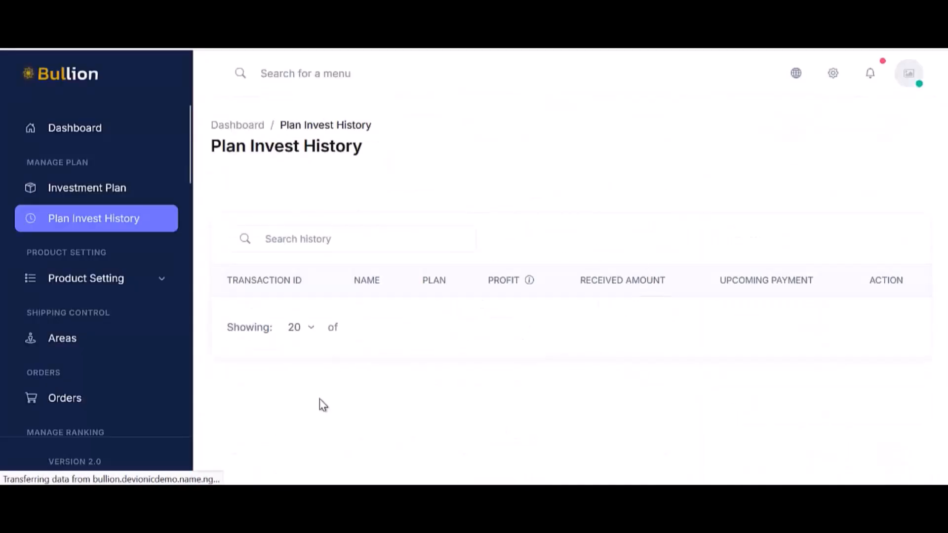
pyautogui.click(144, 292)
pyautogui.scroll(-2, 106, 313)
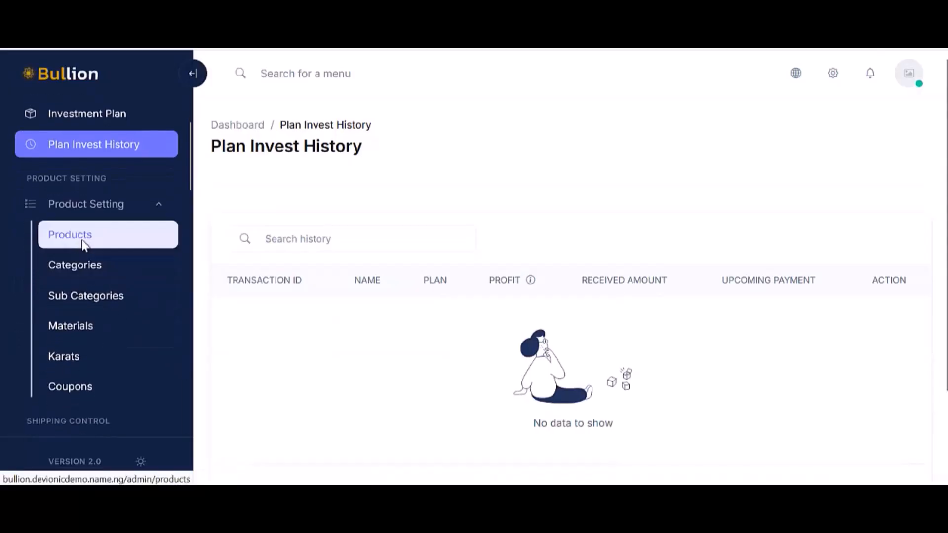
# Step: View the product creation page and the product Categories list
pyautogui.click(83, 244)
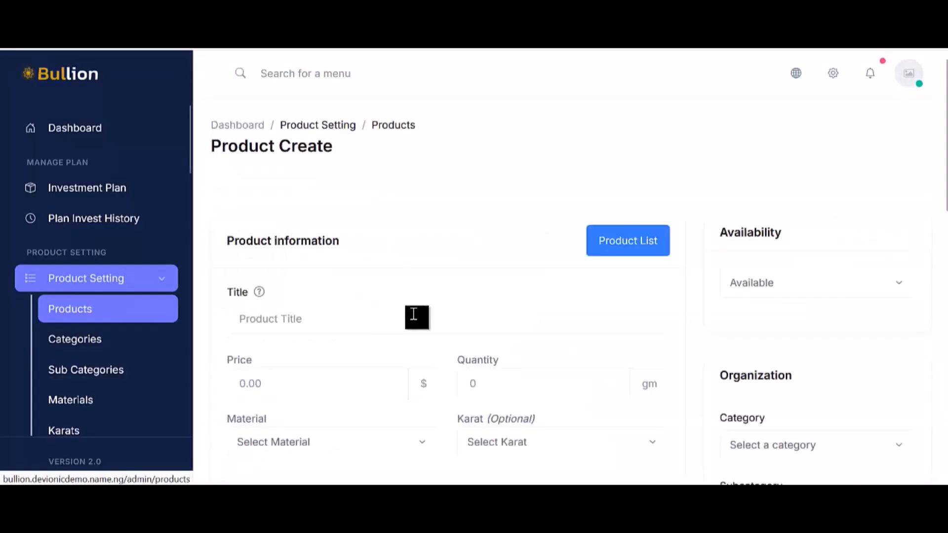
pyautogui.scroll(-10, 448, 317)
pyautogui.scroll(-10, 450, 318)
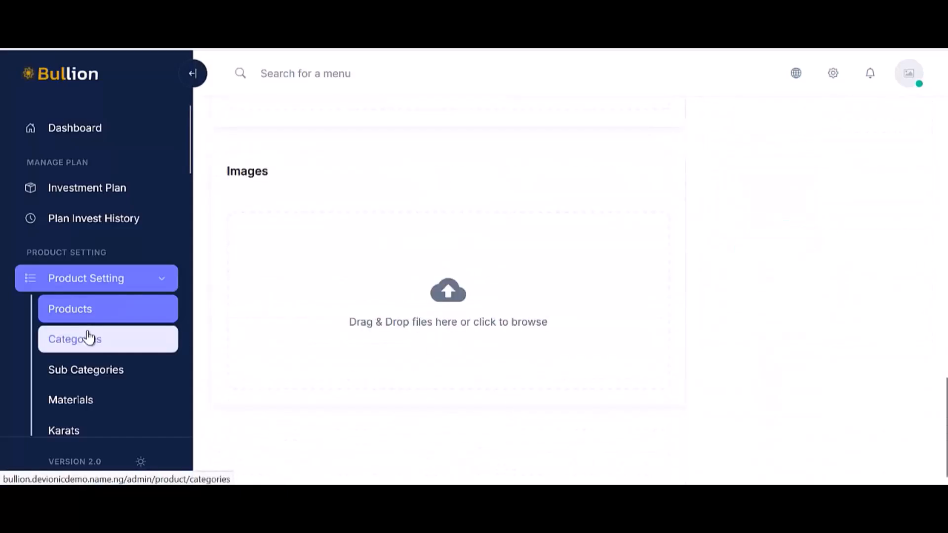
pyautogui.click(88, 339)
pyautogui.scroll(-2, 143, 306)
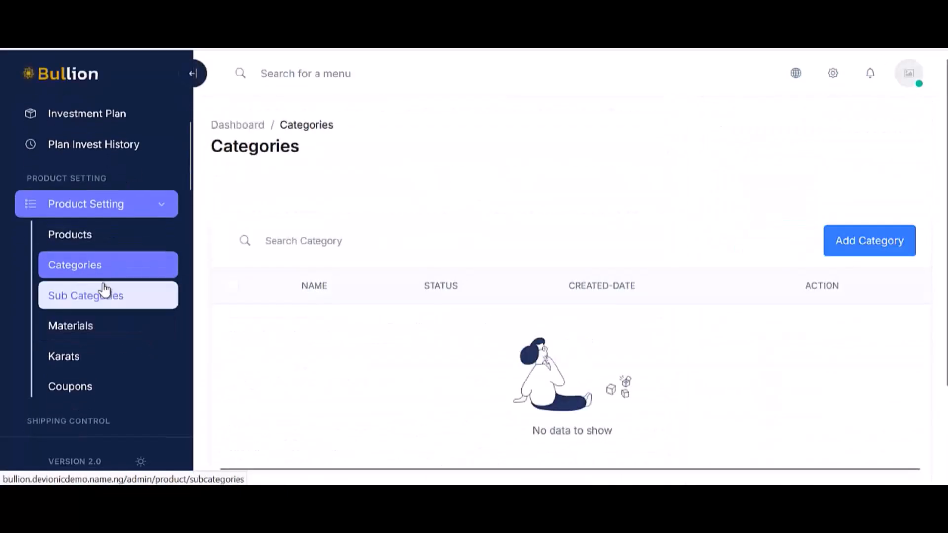
# Step: Check the Sub Categories page, then the Coupons list showing its single coupon
pyautogui.click(104, 290)
pyautogui.scroll(-3, 102, 402)
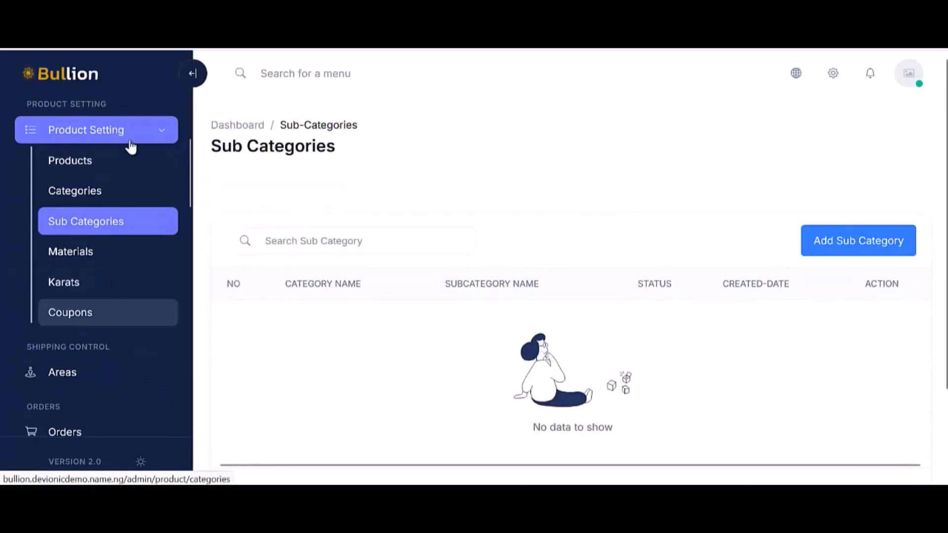
pyautogui.click(101, 313)
pyautogui.scroll(-4, 110, 348)
pyautogui.scroll(1, 110, 297)
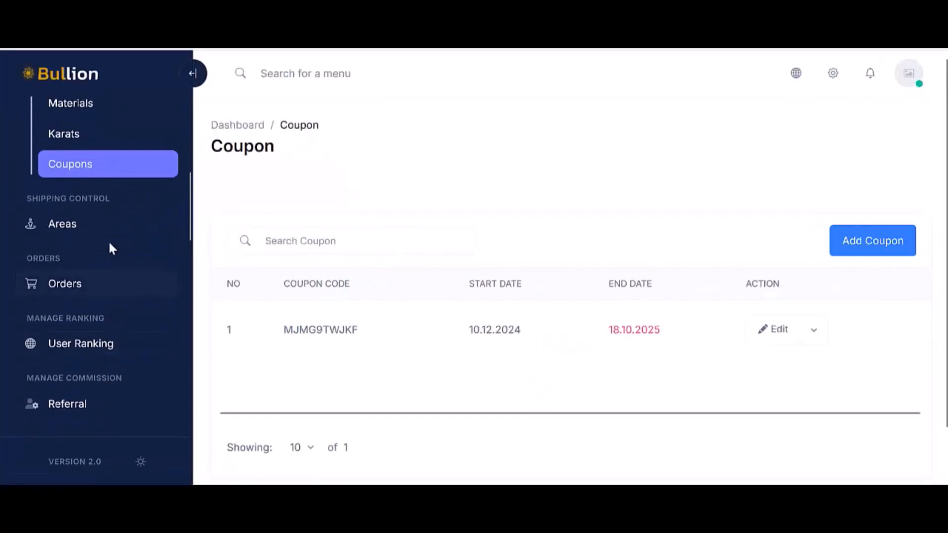
# Step: View the shipping Areas list and its Add New area form
pyautogui.click(84, 223)
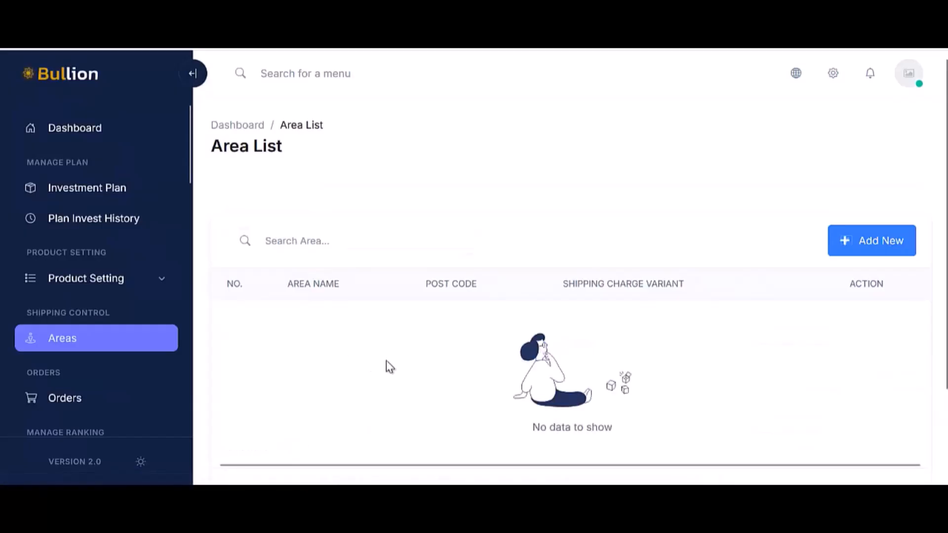
pyautogui.scroll(-2, 387, 360)
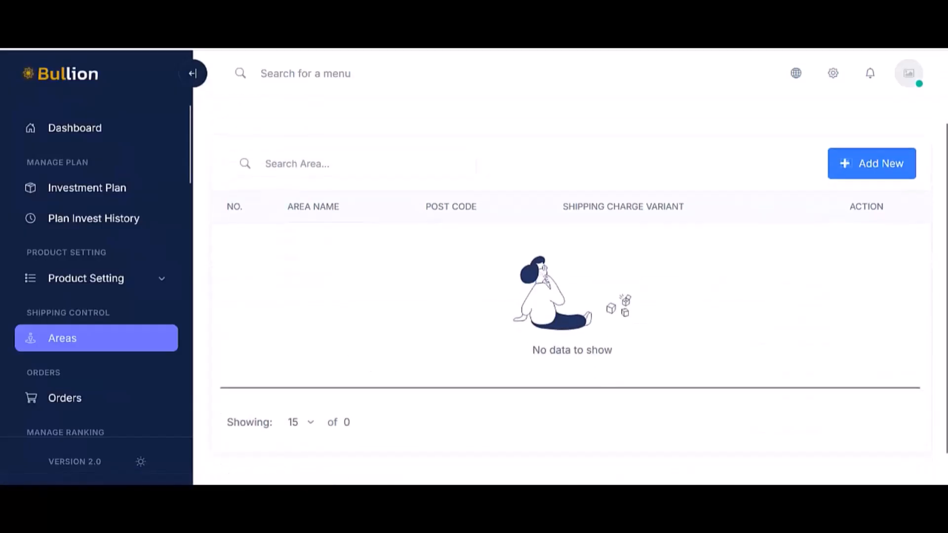
pyautogui.click(884, 178)
pyautogui.scroll(-3, 466, 296)
pyautogui.scroll(2, 611, 252)
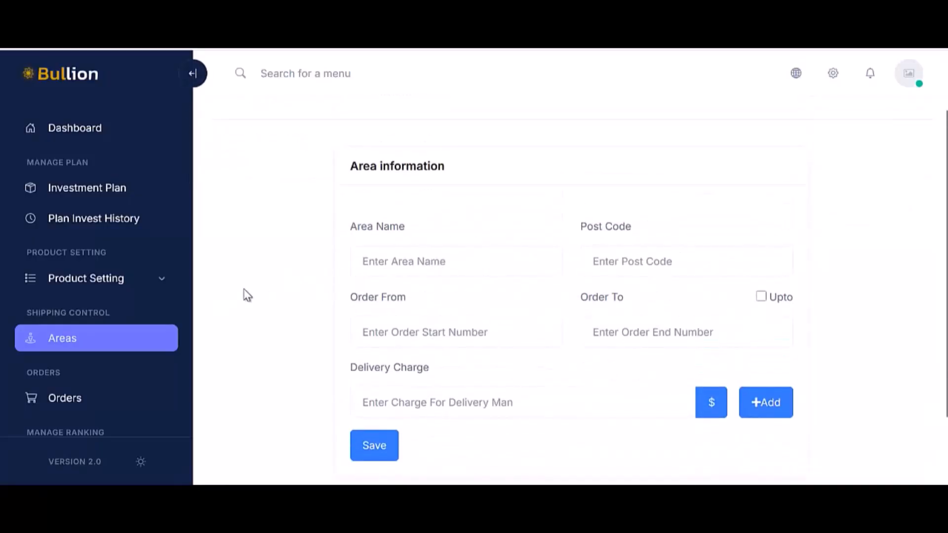
pyautogui.scroll(-3, 79, 345)
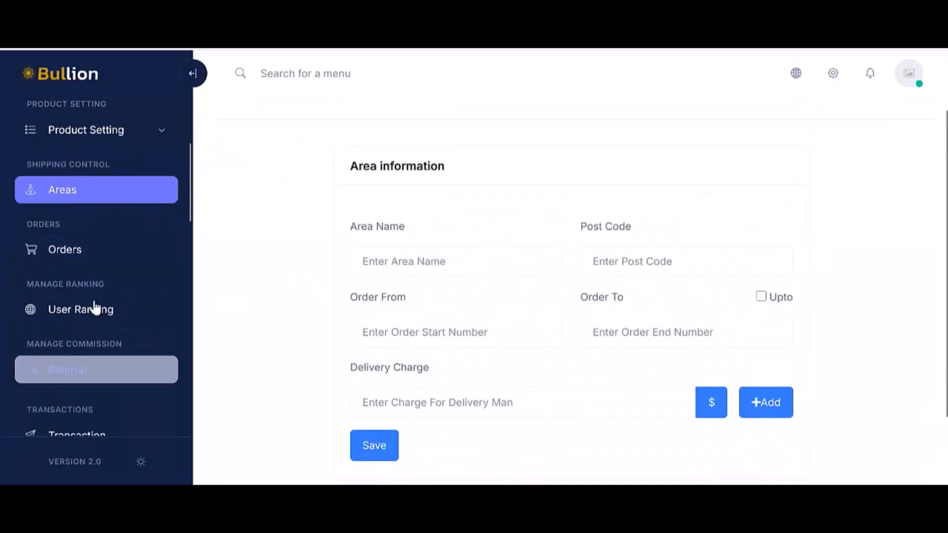
# Step: Open the Order List, which shows no orders yet
pyautogui.click(127, 263)
pyautogui.scroll(-1, 462, 297)
pyautogui.scroll(-3, 117, 334)
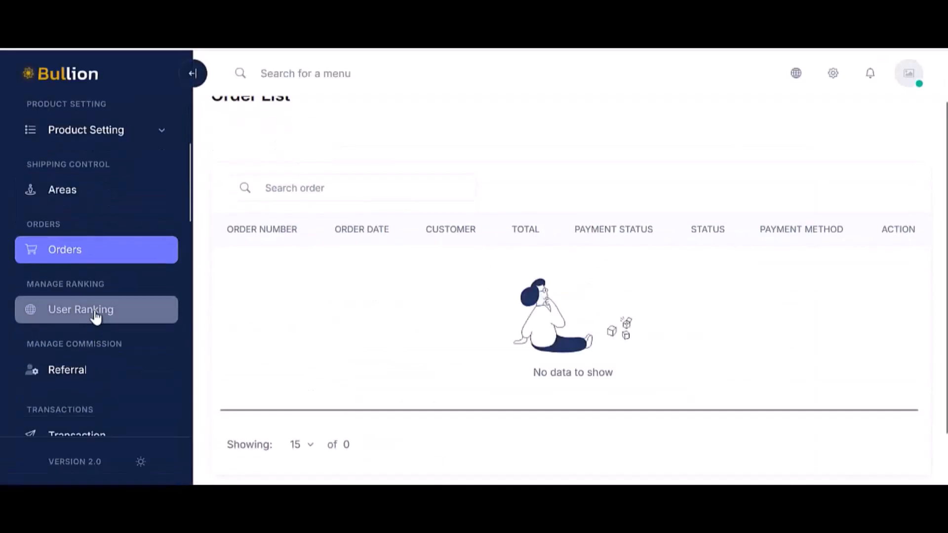
# Step: View the Rank List with levels Hyip Member through Hyip Victor
pyautogui.click(95, 315)
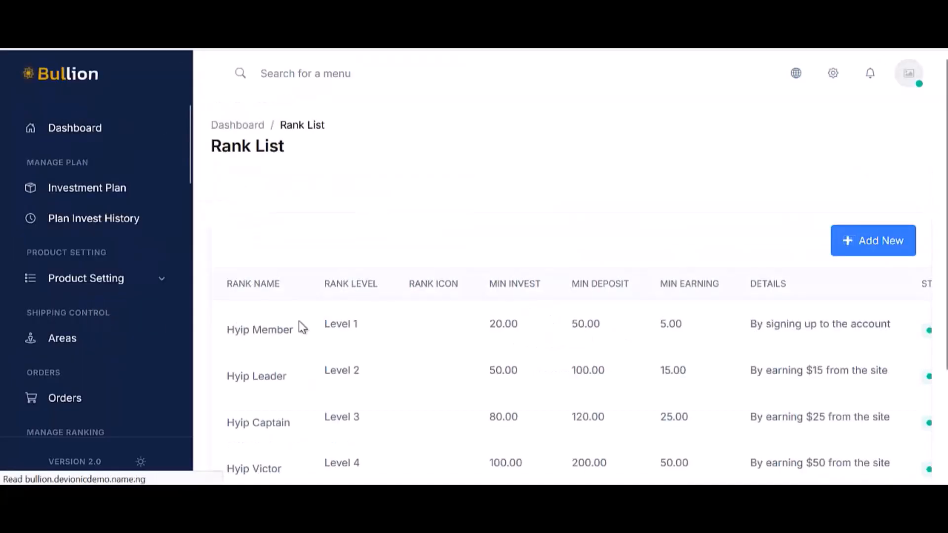
pyautogui.scroll(-4, 444, 279)
pyautogui.scroll(3, 642, 267)
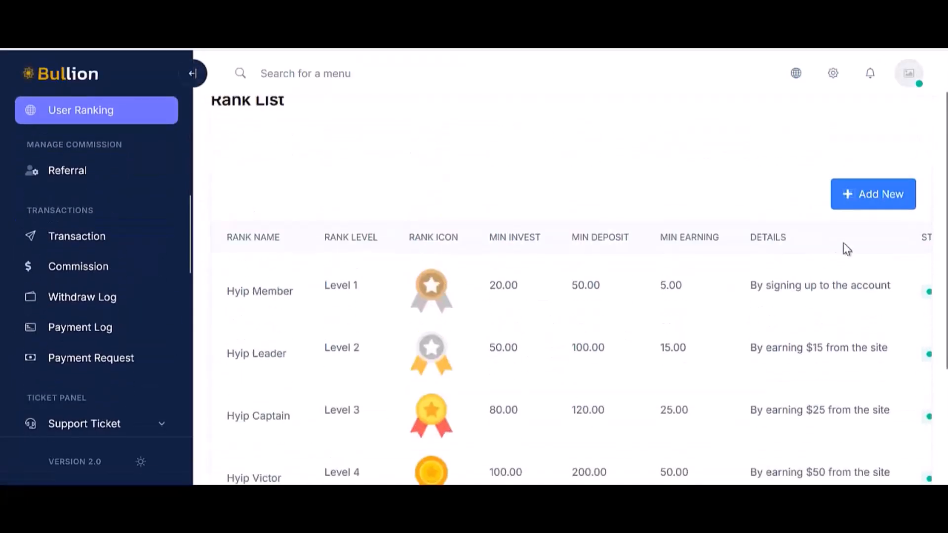
# Step: Look over the Create Rank form, then go to the Referral Commission settings
pyautogui.click(863, 213)
pyautogui.scroll(-3, 510, 332)
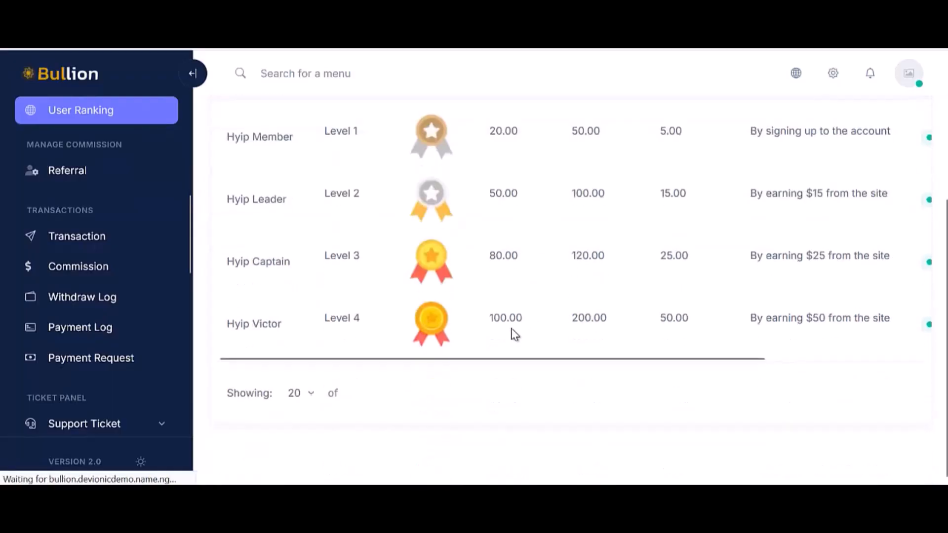
pyautogui.scroll(-8, 328, 372)
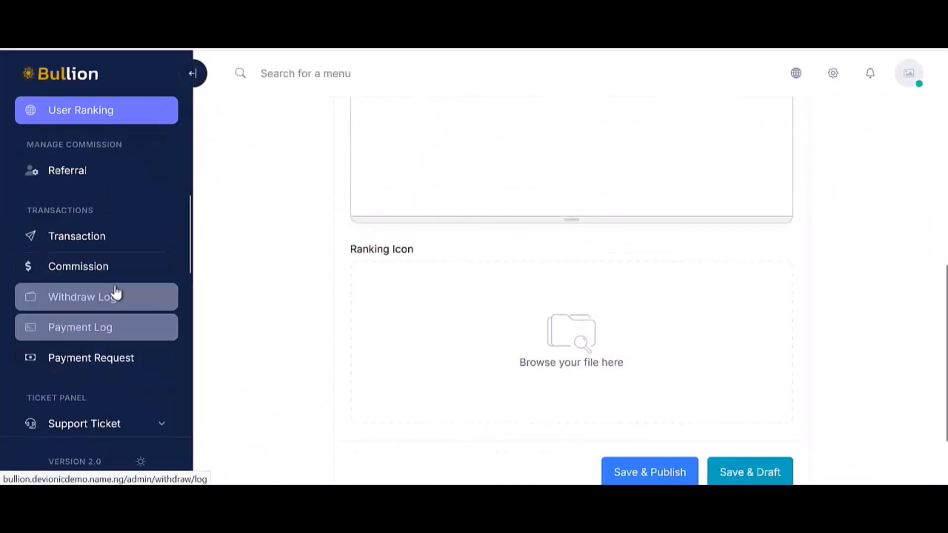
pyautogui.click(94, 168)
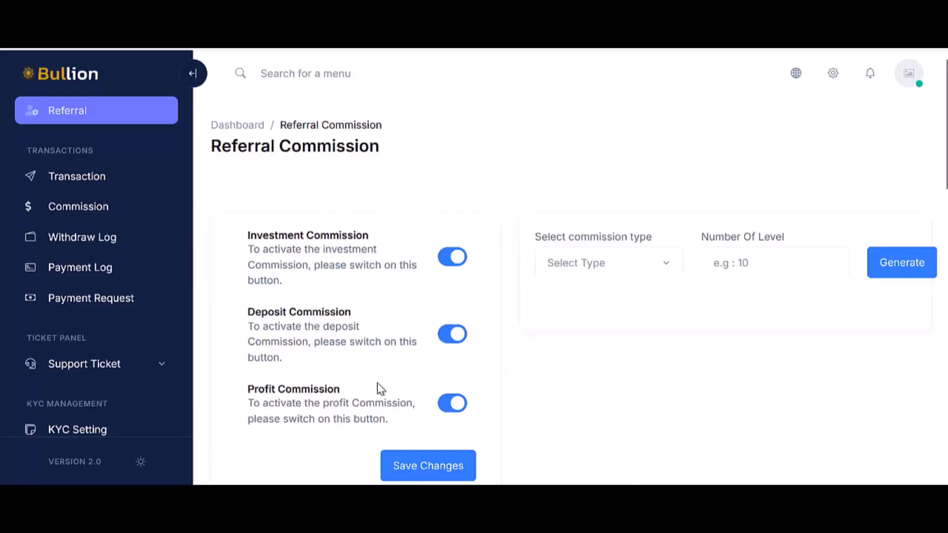
# Step: Scroll through the Referral Commission settings for investment, deposit and profit commissions
pyautogui.scroll(-2, 599, 305)
pyautogui.scroll(-5, 499, 329)
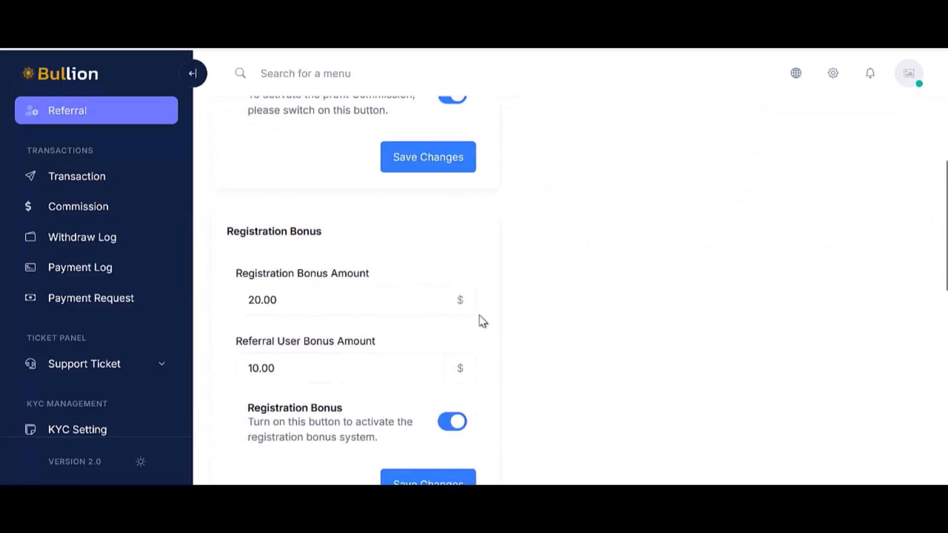
pyautogui.scroll(-8, 253, 318)
pyautogui.scroll(8, 331, 262)
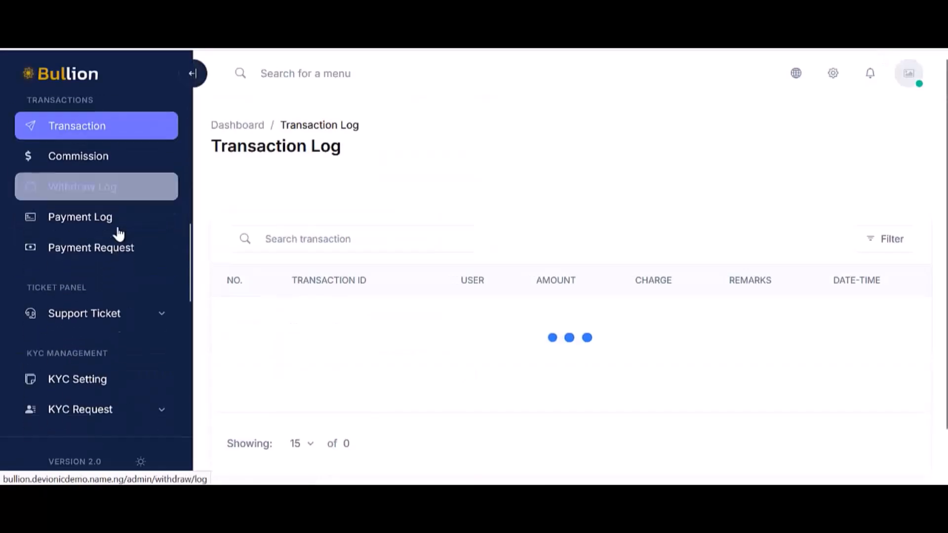
pyautogui.scroll(-2, 496, 232)
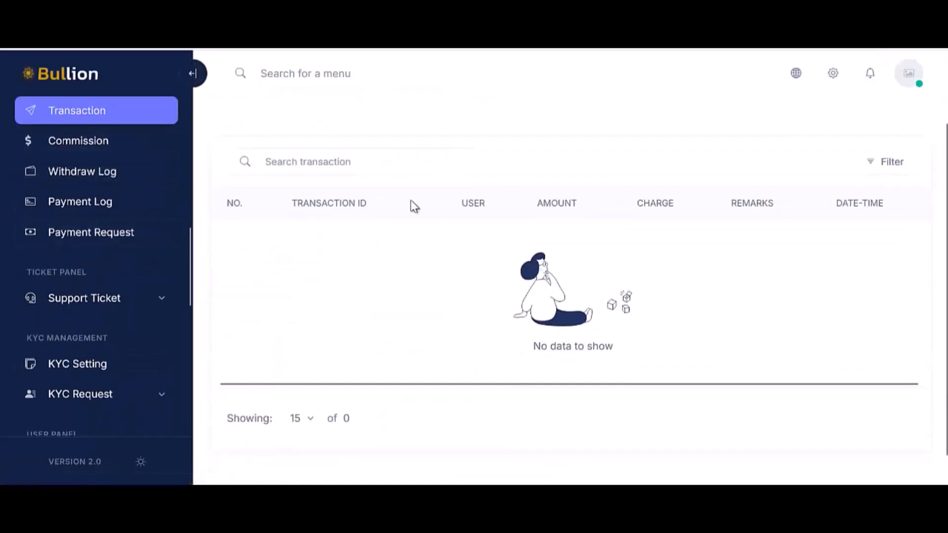
# Step: Check the empty Payment Log and Payment Request pages, then expand Support Ticket
pyautogui.click(86, 202)
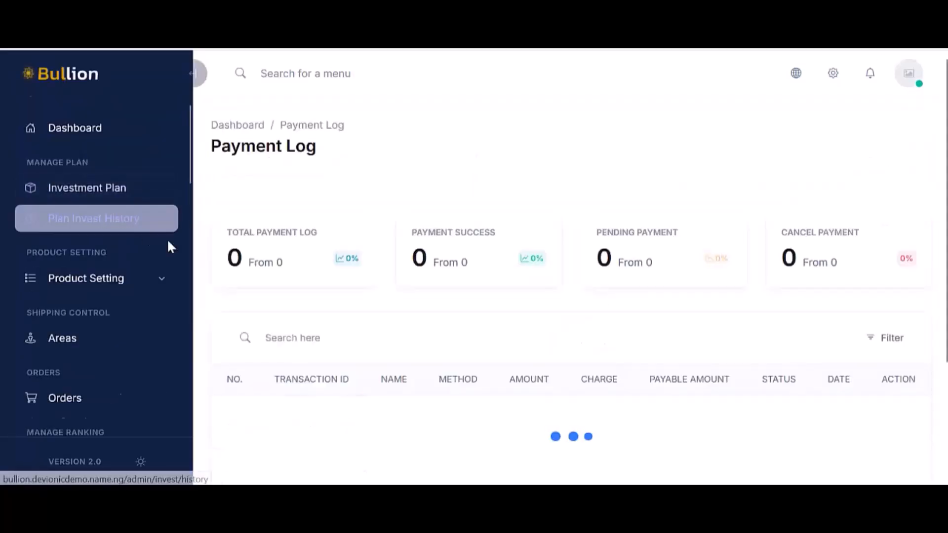
pyautogui.scroll(-3, 345, 318)
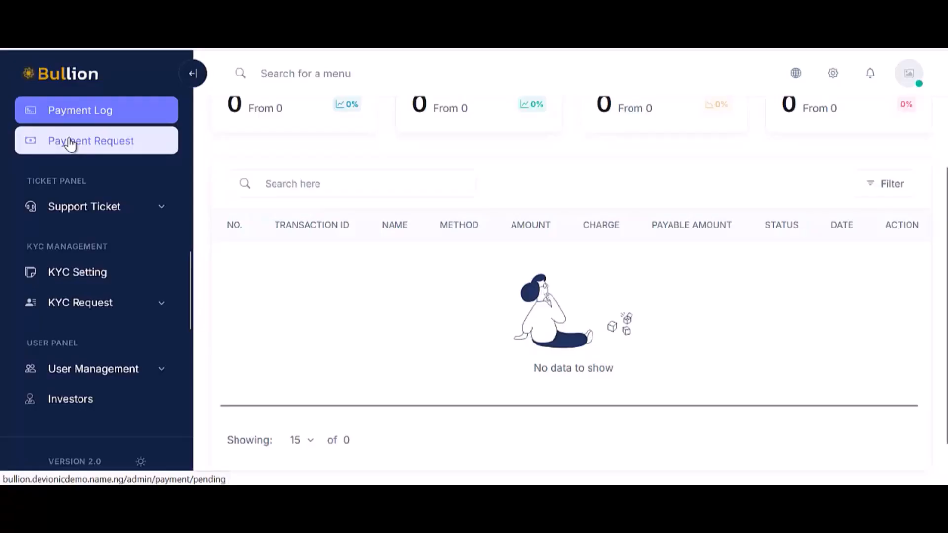
pyautogui.click(94, 156)
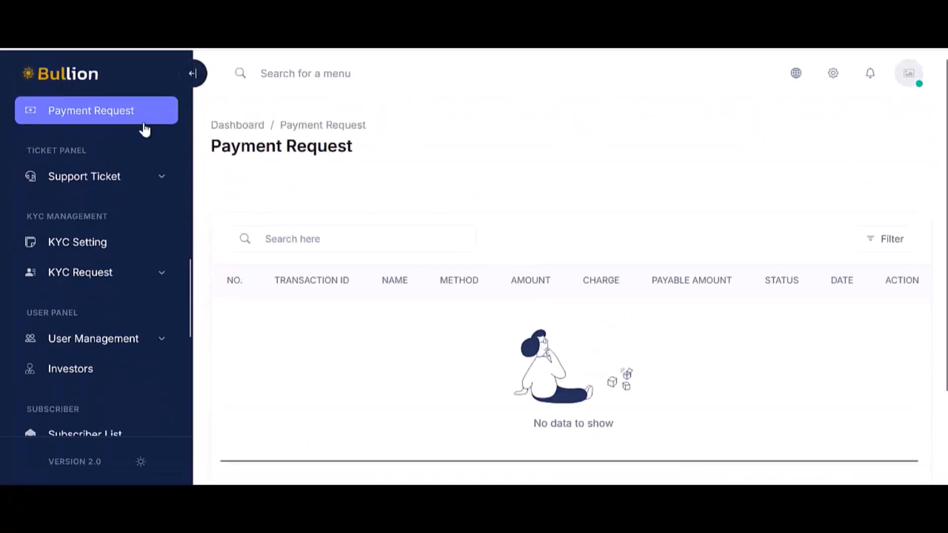
pyautogui.click(159, 190)
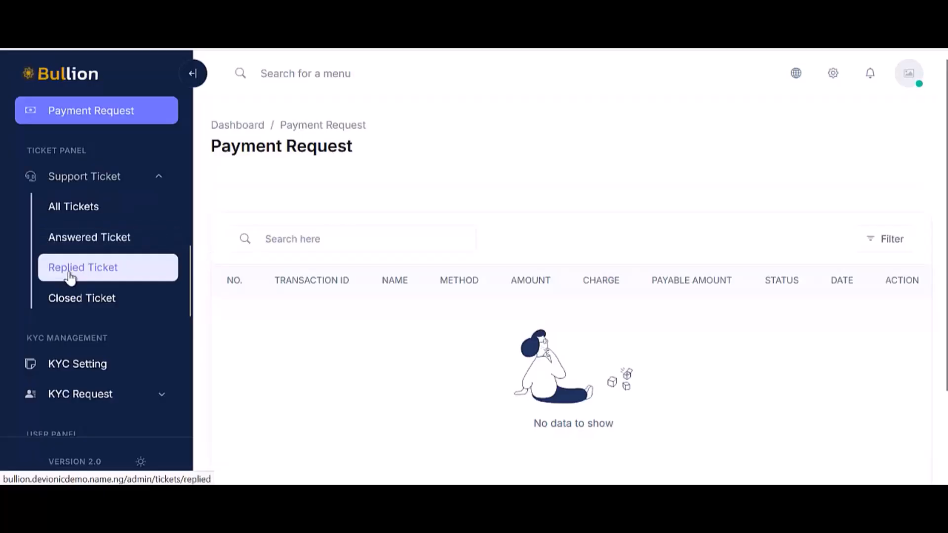
pyautogui.scroll(-3, 109, 277)
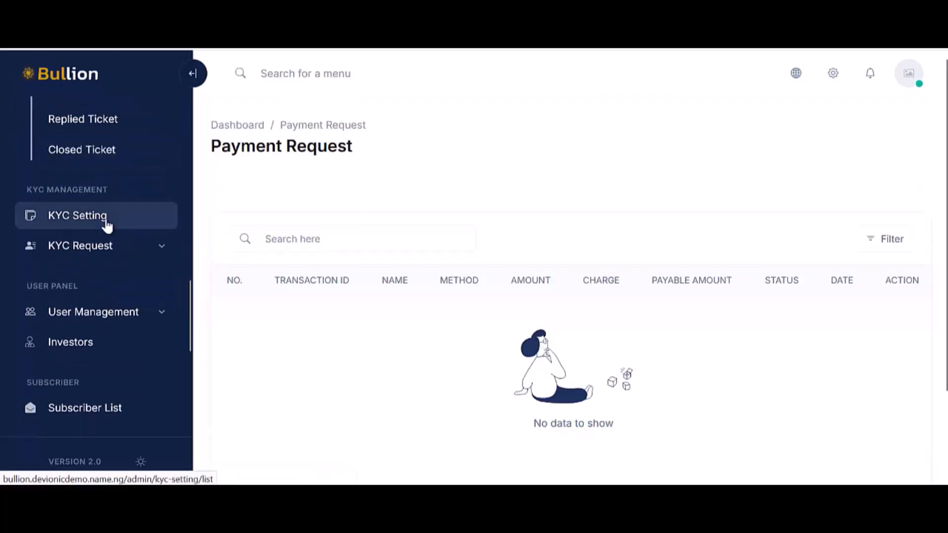
# Step: Open KYC Setting with its inactive NID, Address and Passport forms, then expand User Management
pyautogui.click(107, 223)
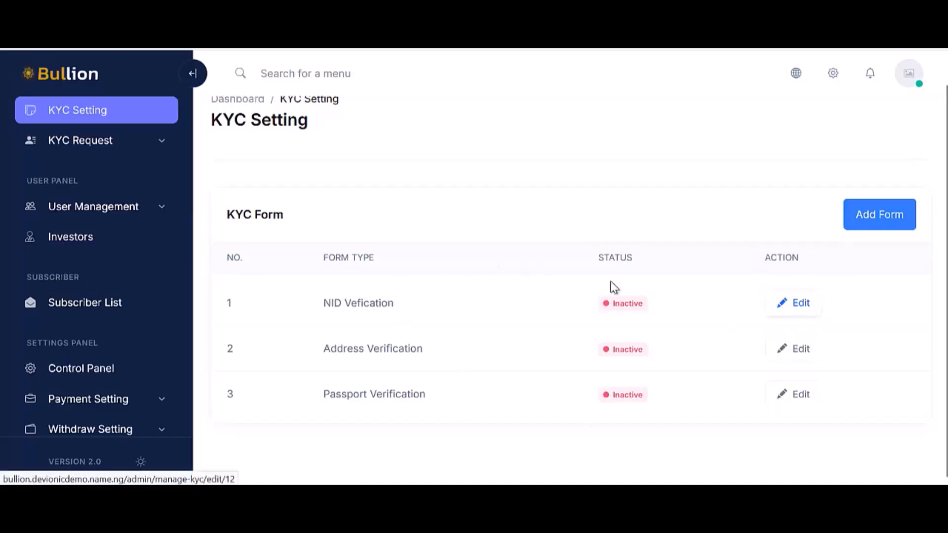
pyautogui.click(150, 143)
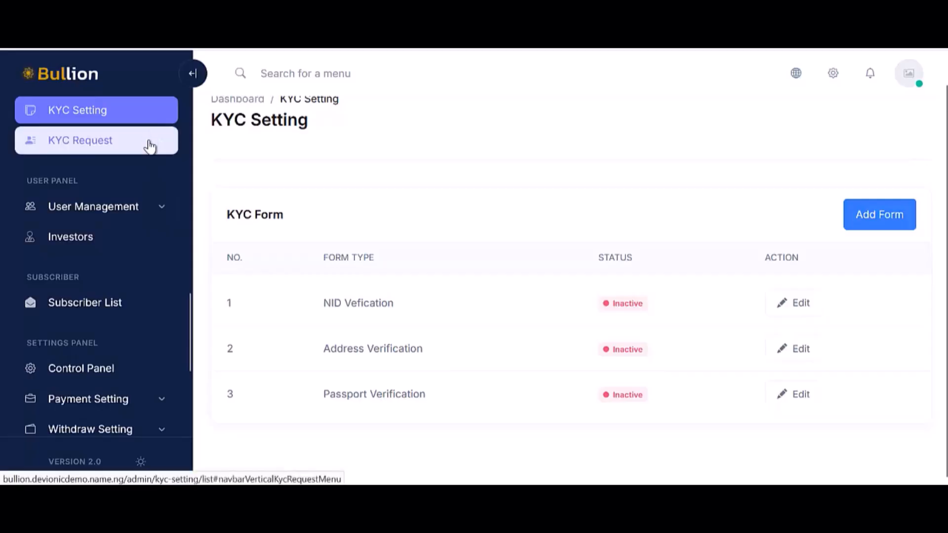
pyautogui.click(148, 144)
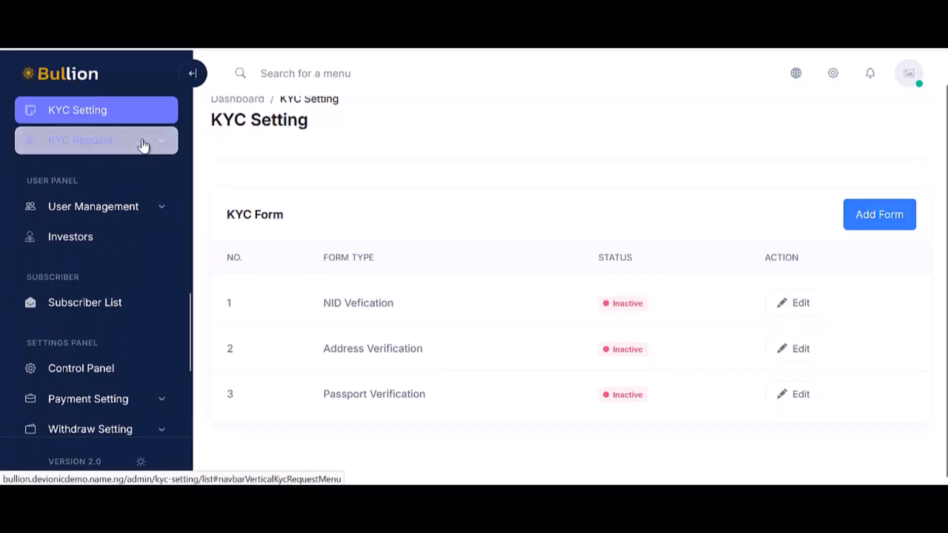
pyautogui.click(150, 215)
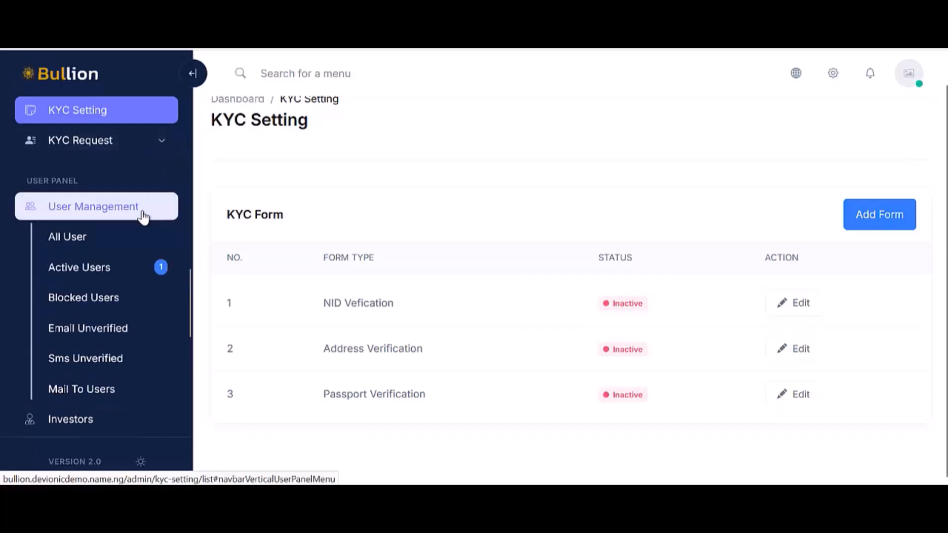
pyautogui.scroll(-3, 143, 217)
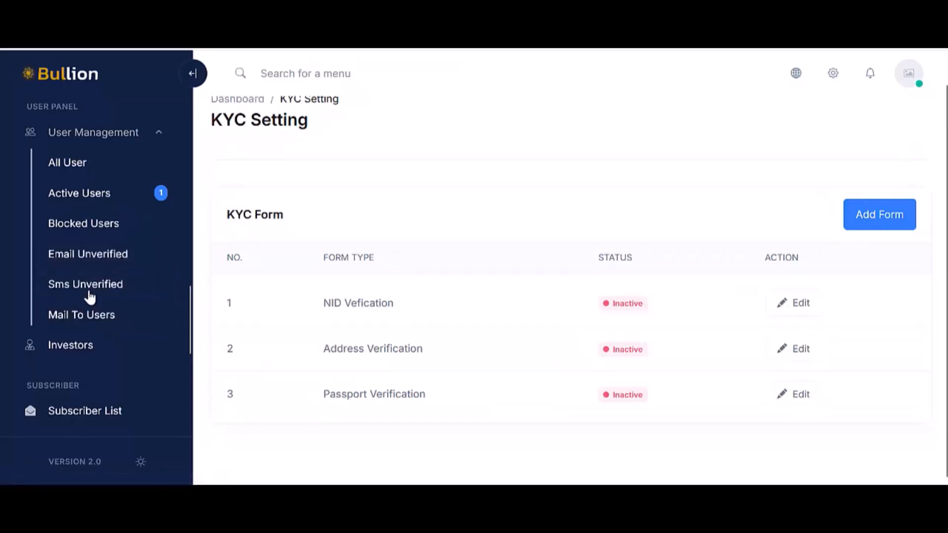
pyautogui.scroll(-2, 143, 301)
pyautogui.scroll(-1, 128, 286)
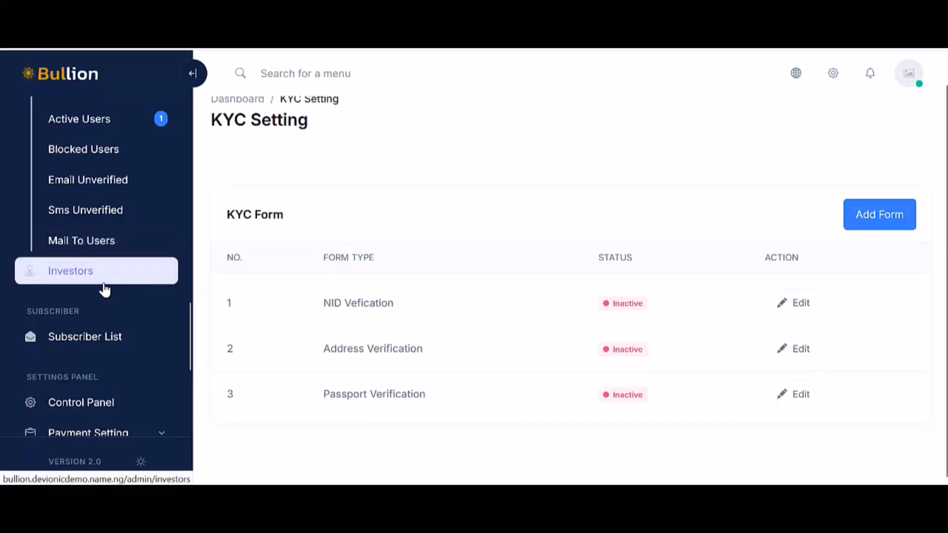
# Step: Go from Investors via Control Panel to Basic Control, reviewing site title Bullion, USD and UTC
pyautogui.click(138, 280)
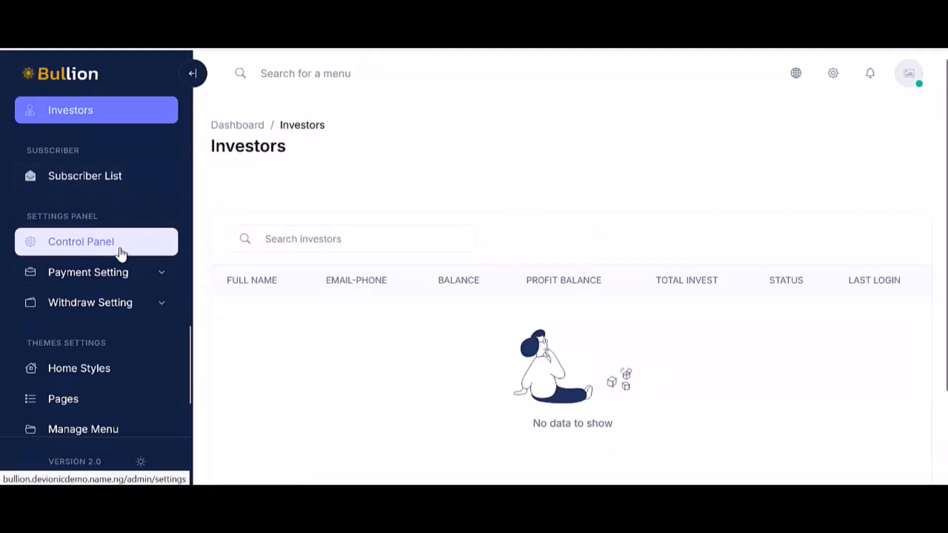
pyautogui.click(121, 252)
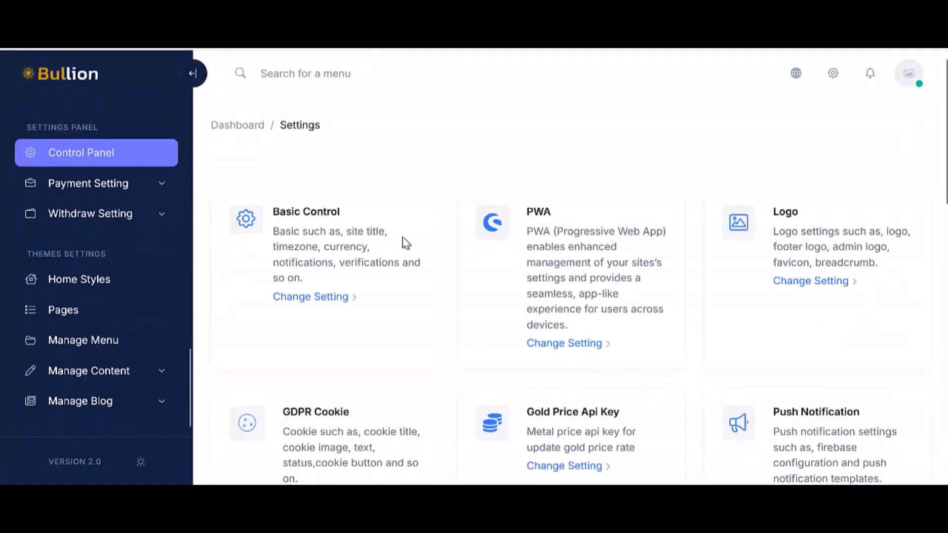
pyautogui.click(315, 303)
pyautogui.scroll(-6, 430, 332)
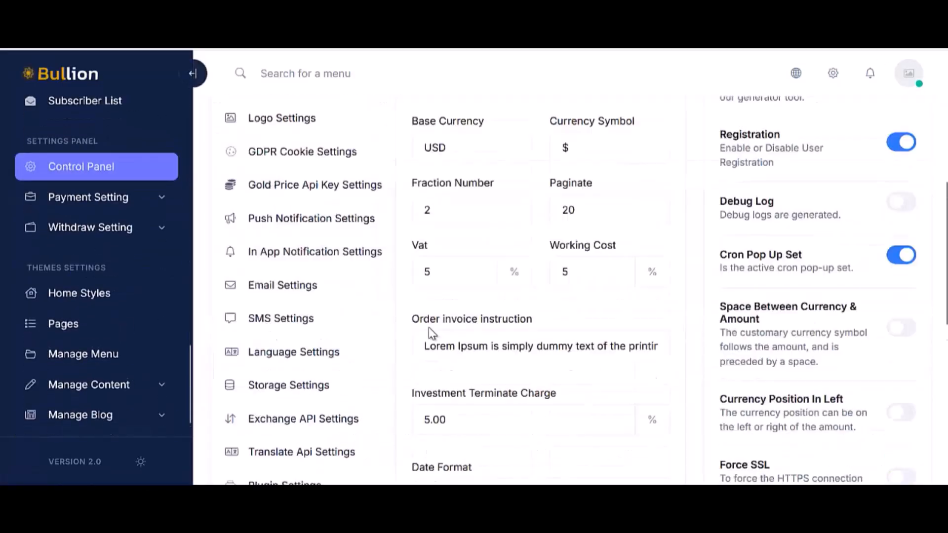
pyautogui.scroll(2, 429, 332)
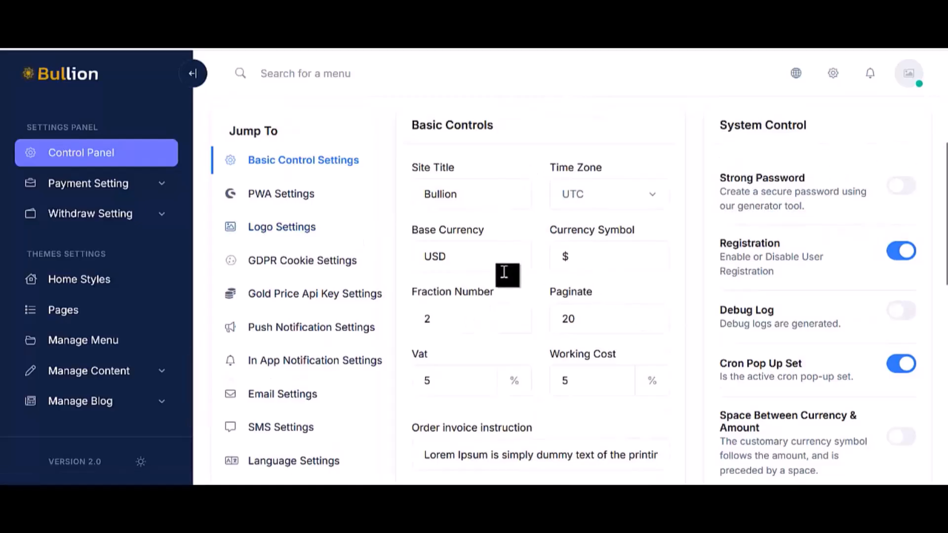
pyautogui.scroll(-1, 505, 309)
pyautogui.scroll(-4, 504, 311)
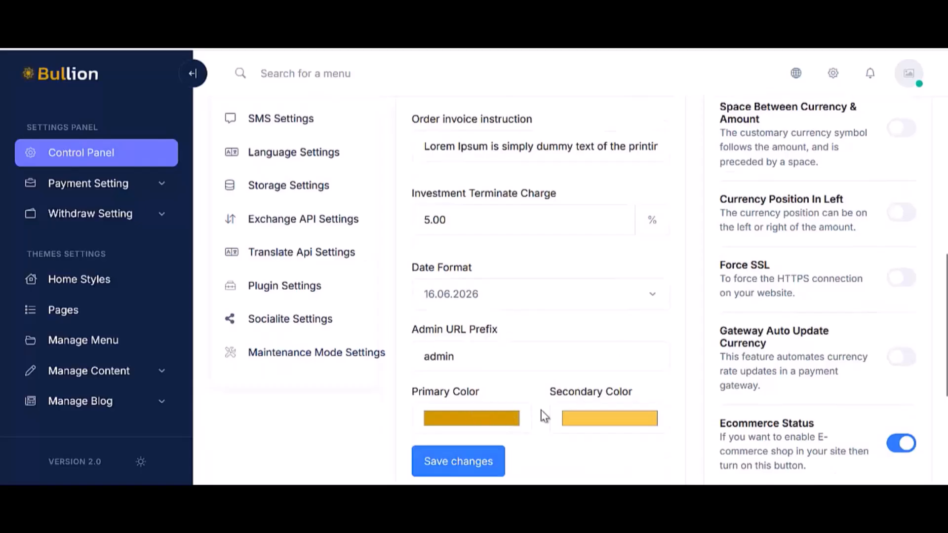
pyautogui.scroll(3, 339, 226)
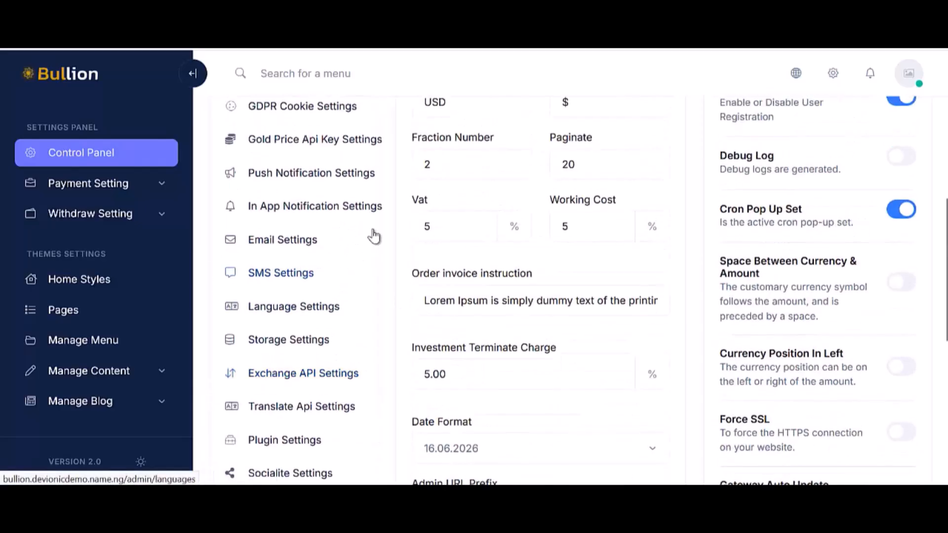
pyautogui.scroll(-3, 49, 242)
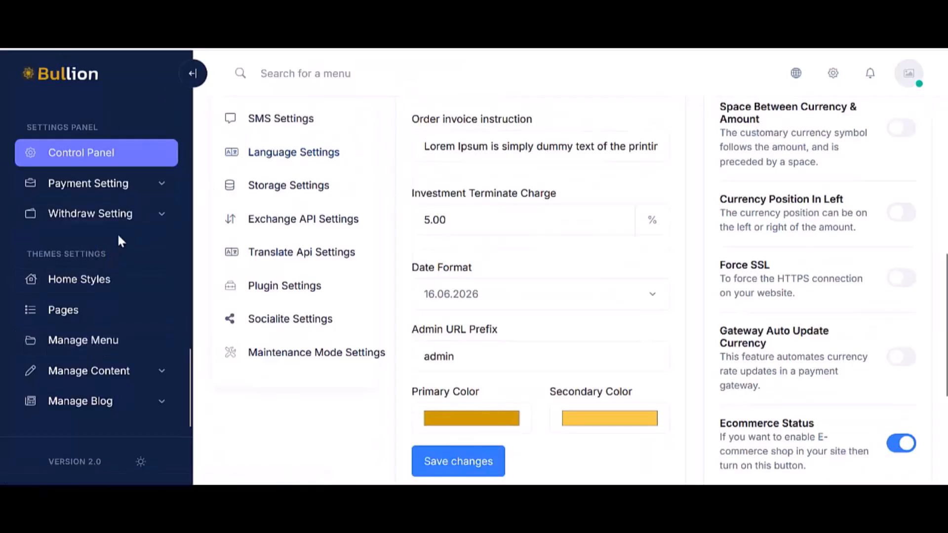
# Step: Open Payment Gateway and review methods like Stripe, RazorPay, Midtrans, Skrill and Coinbase Commerce
pyautogui.click(139, 192)
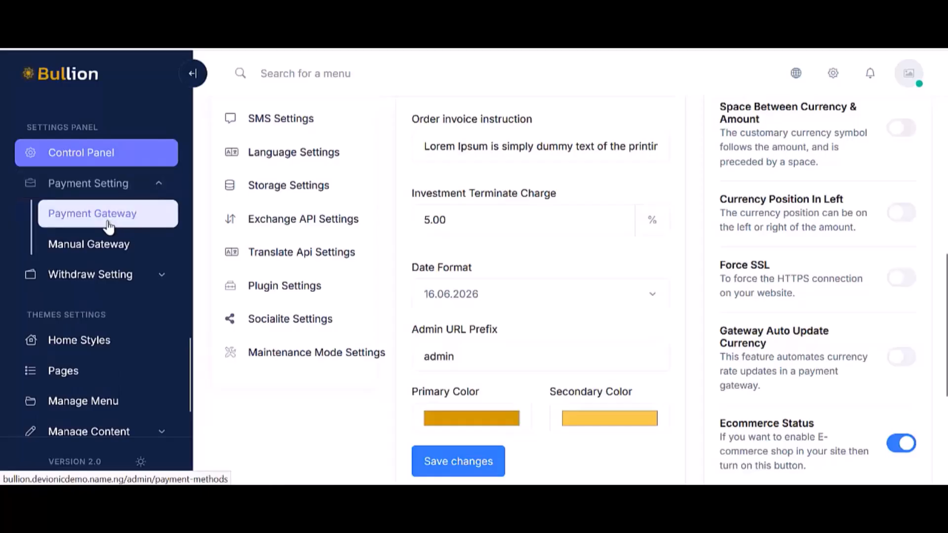
pyautogui.click(109, 227)
pyautogui.scroll(-6, 536, 404)
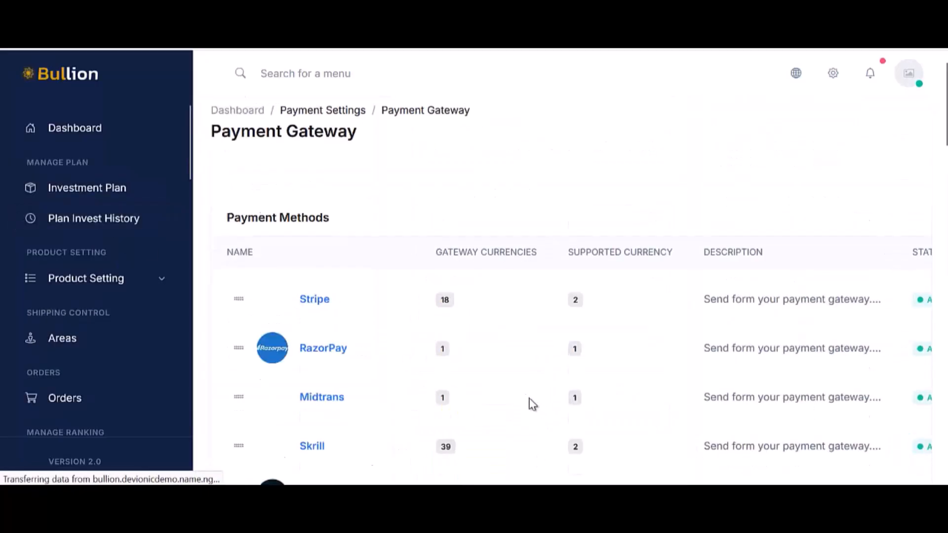
pyautogui.scroll(6, 662, 299)
pyautogui.hscroll(4, 868, 451)
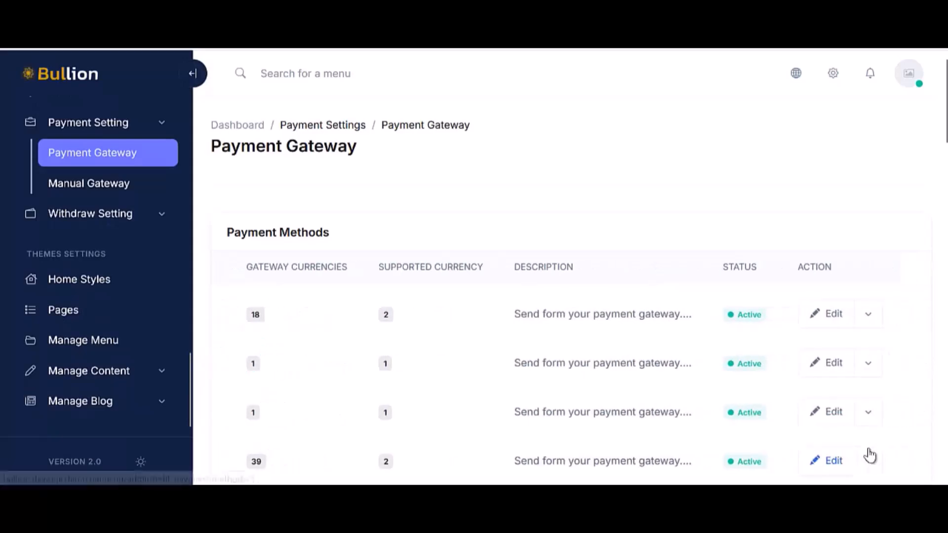
pyautogui.hscroll(-4, 870, 455)
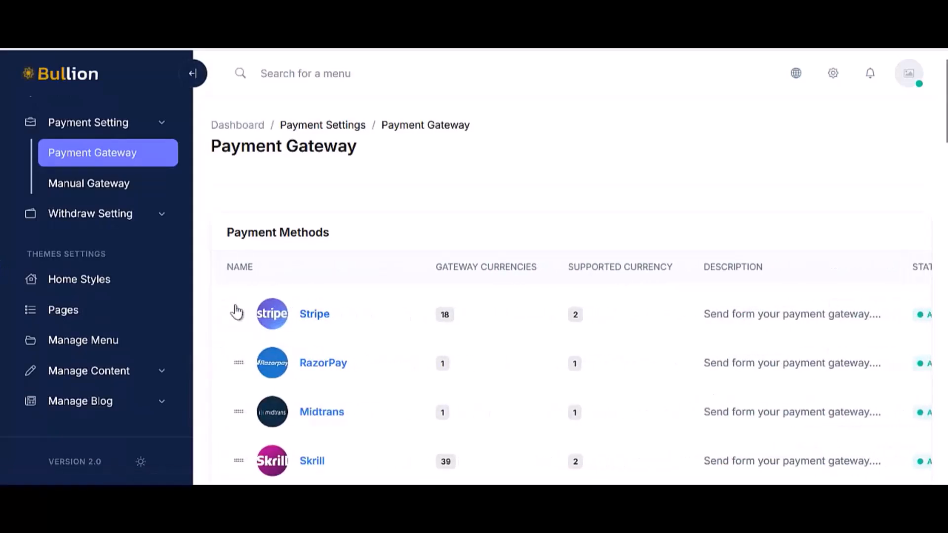
pyautogui.scroll(-15, 392, 229)
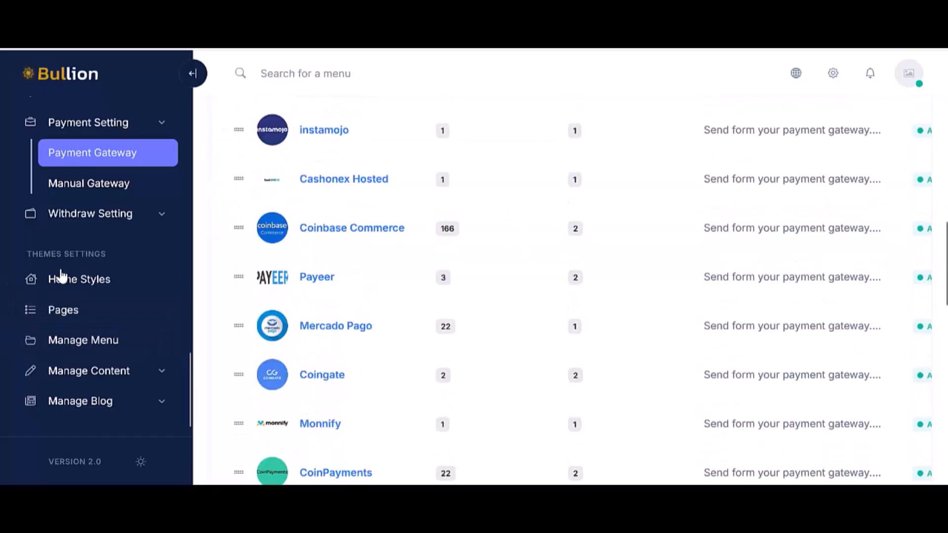
pyautogui.scroll(5, 109, 283)
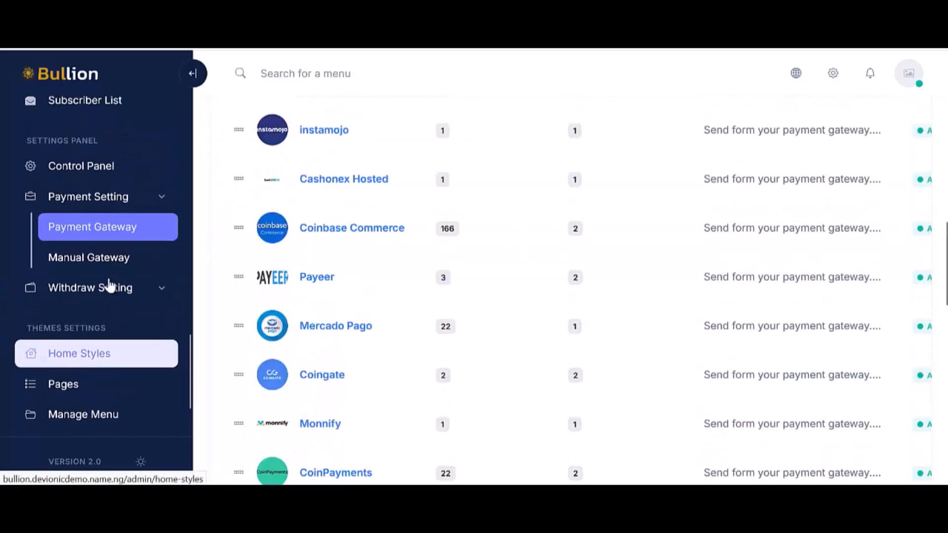
pyautogui.scroll(8, 110, 286)
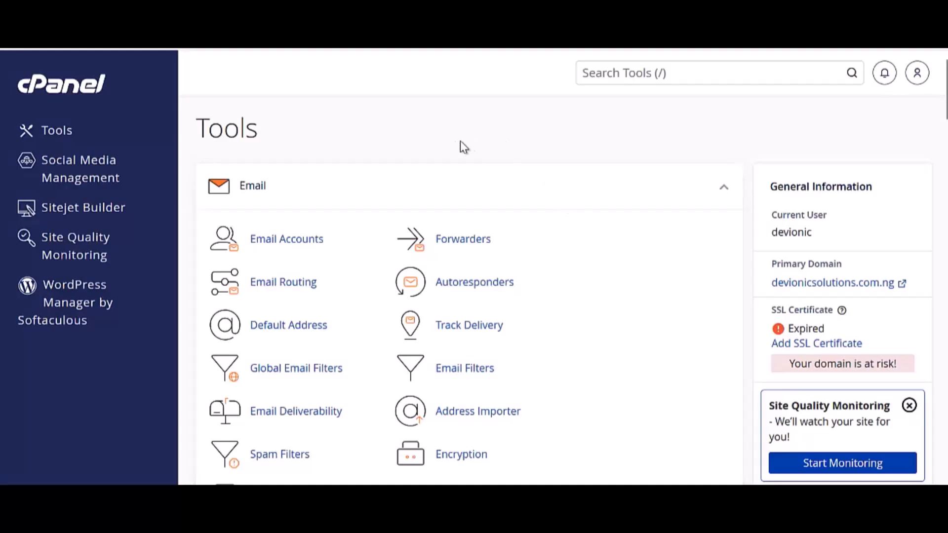
# Step: Scroll the cPanel Tools page past the Email tools down to the Files section
pyautogui.scroll(-2, 459, 148)
pyautogui.scroll(2, 451, 152)
pyautogui.scroll(-3, 414, 158)
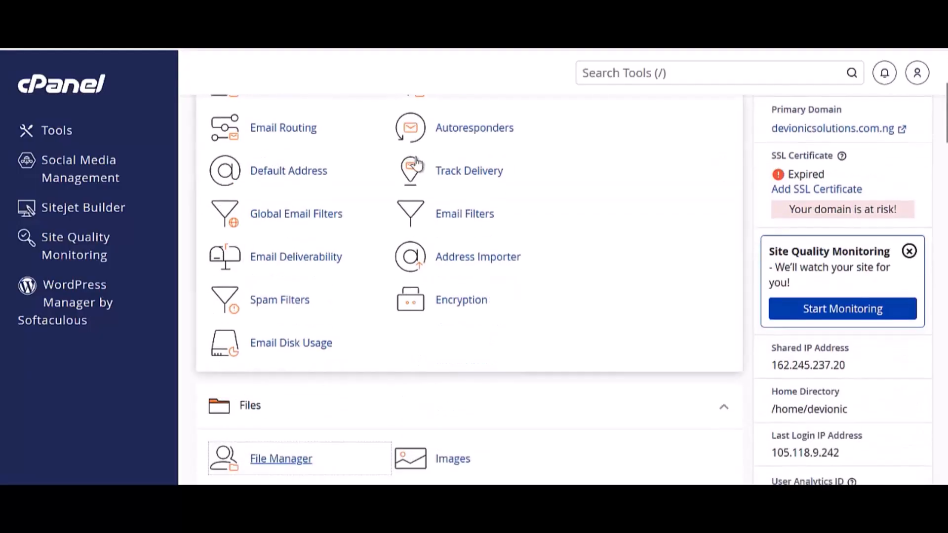
pyautogui.scroll(-5, 415, 163)
# Step: Open File Manager and enter the public_html folder
pyautogui.click(283, 230)
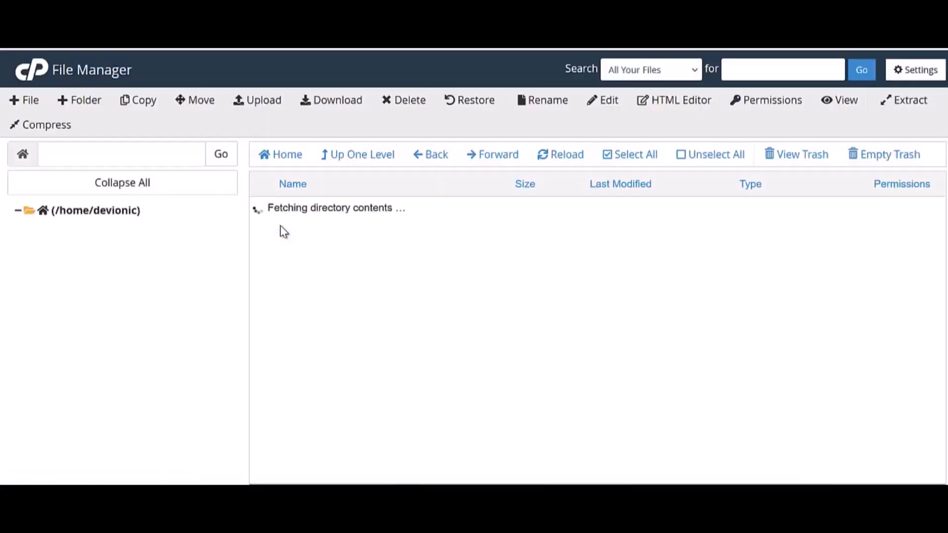
pyautogui.scroll(-5, 376, 296)
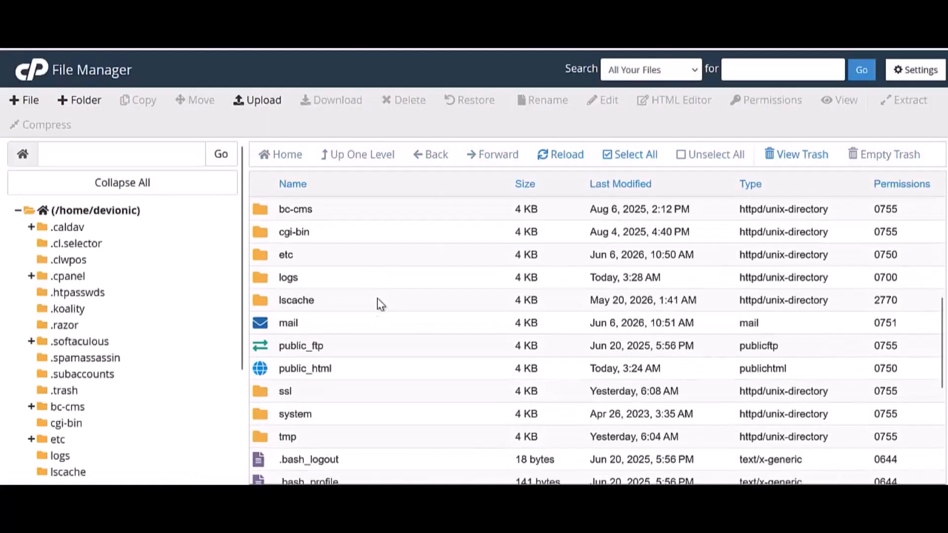
pyautogui.doubleClick(351, 374)
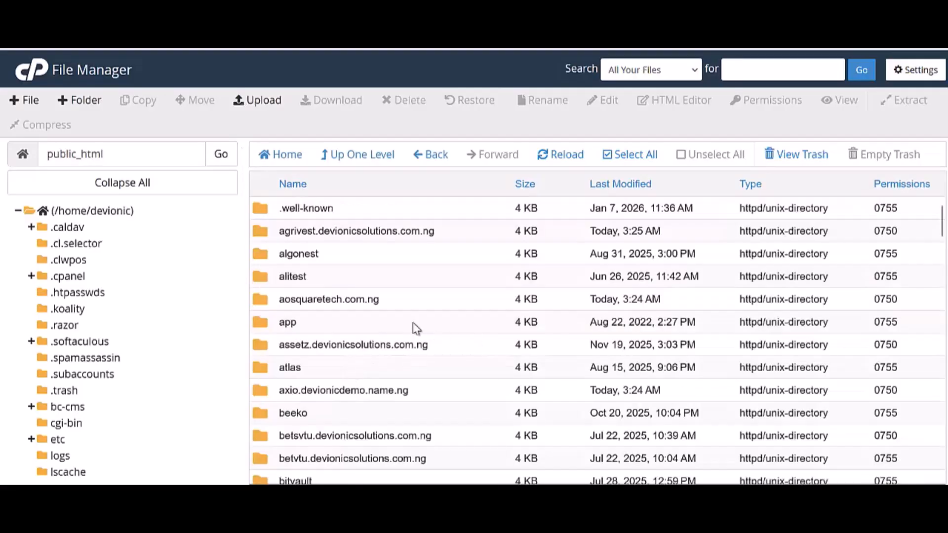
pyautogui.scroll(-3, 437, 232)
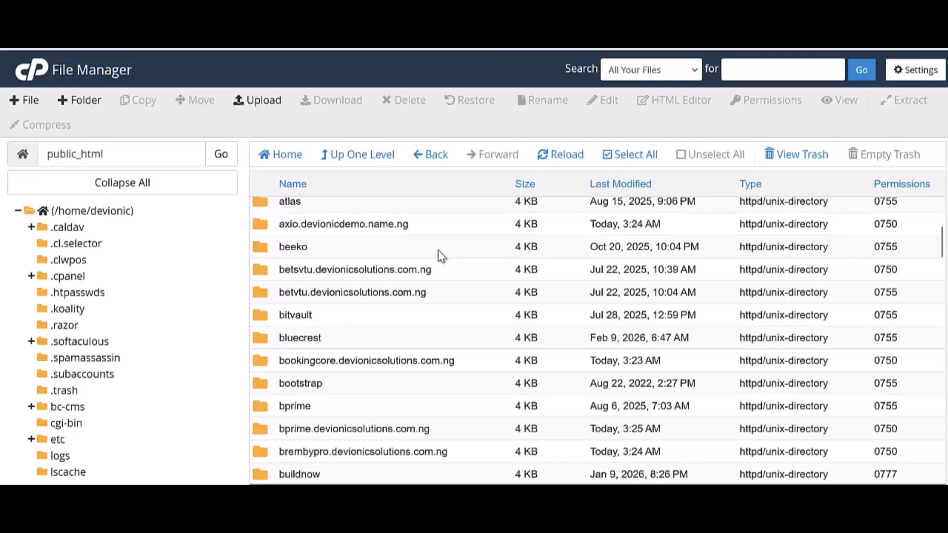
pyautogui.scroll(3, 437, 250)
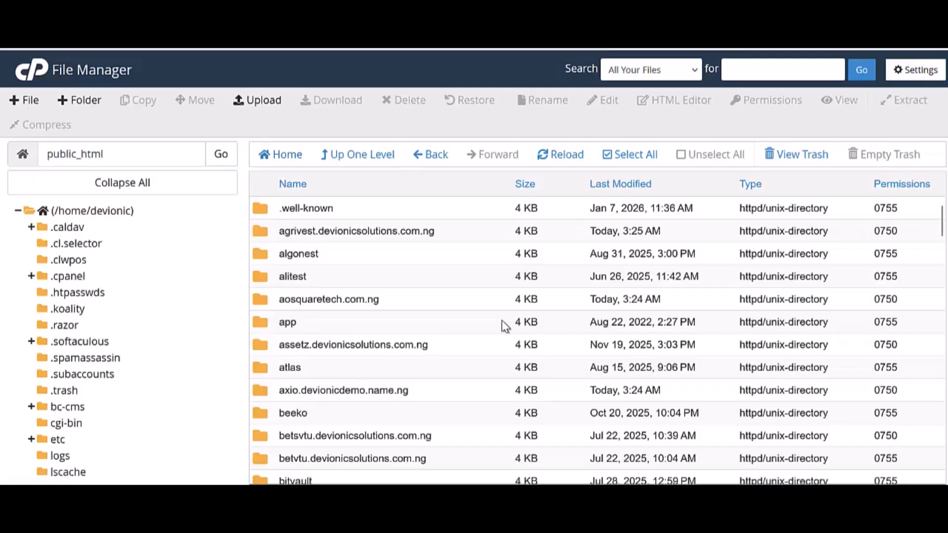
pyautogui.scroll(-6, 423, 346)
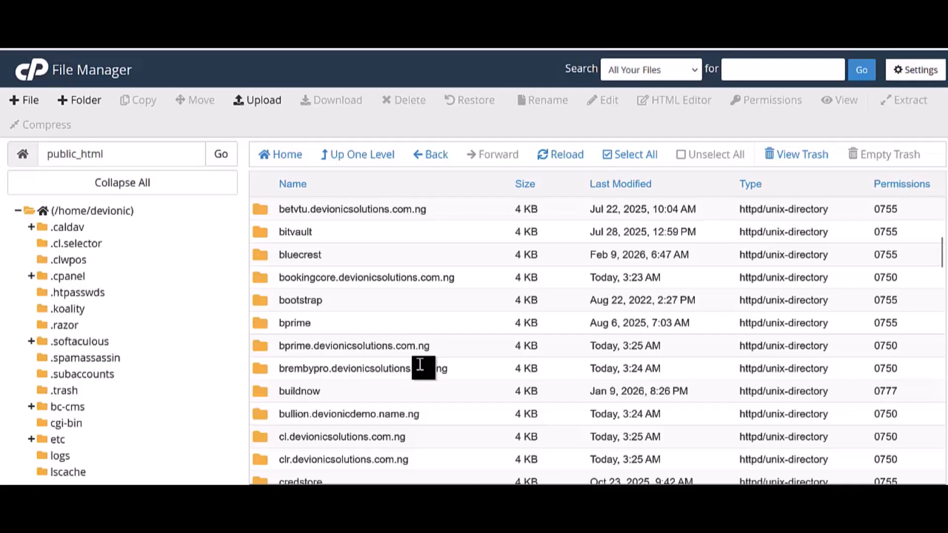
pyautogui.scroll(-2, 420, 364)
pyautogui.scroll(-2, 419, 364)
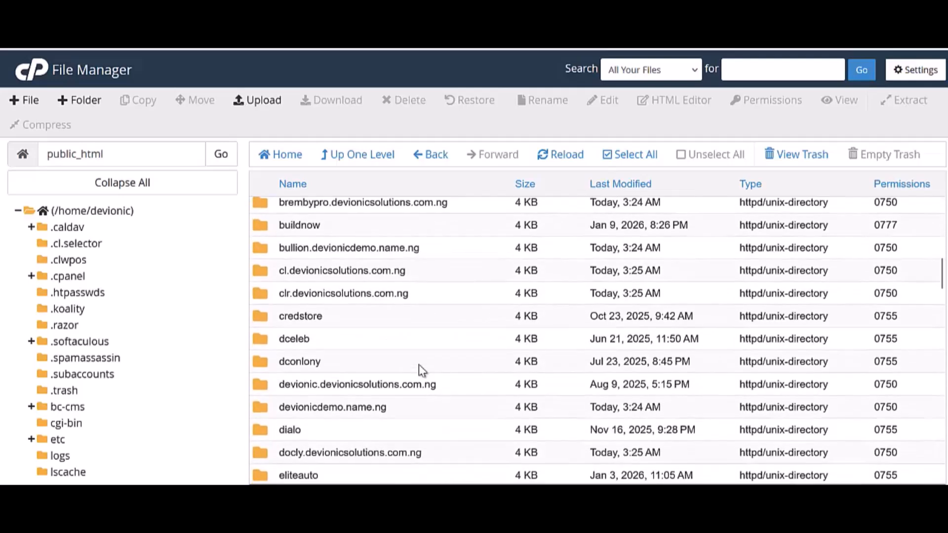
# Step: Look inside the devionicdemo.name.ng and test1.devionicsolutions.com.ng folders
pyautogui.doubleClick(417, 399)
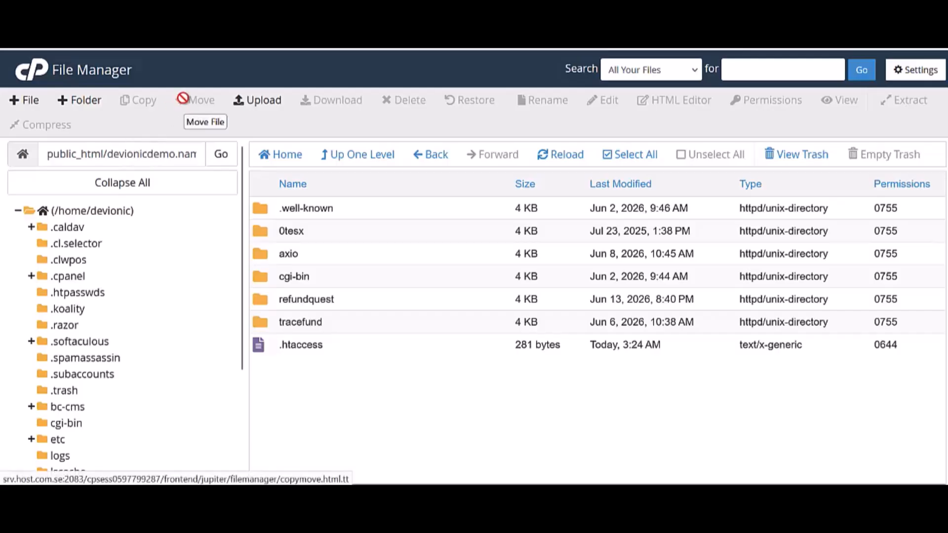
pyautogui.click(349, 155)
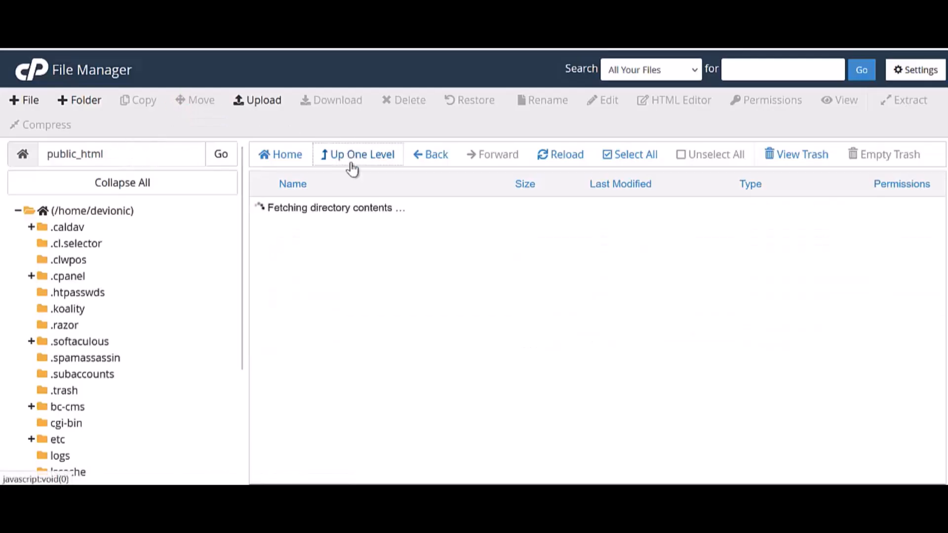
pyautogui.scroll(-3, 413, 341)
pyautogui.scroll(-10, 413, 341)
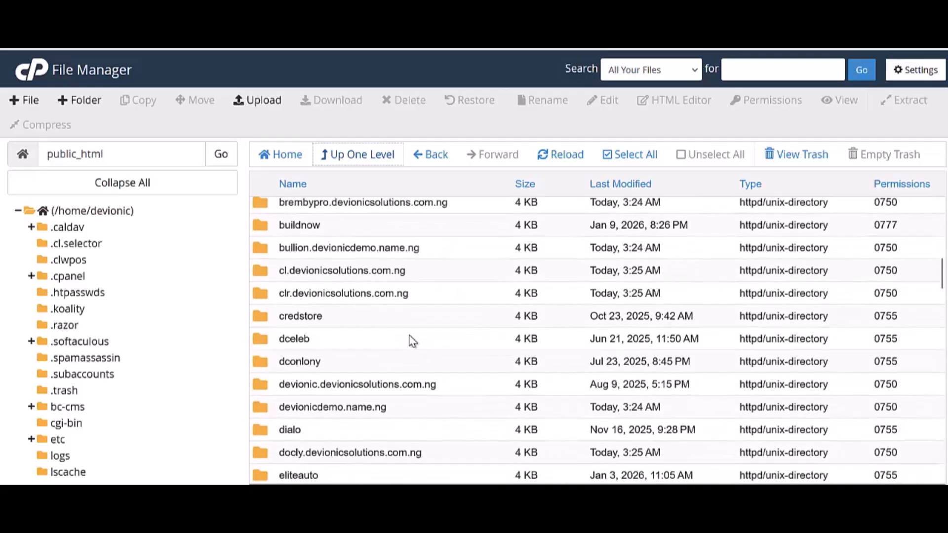
pyautogui.scroll(-18, 413, 340)
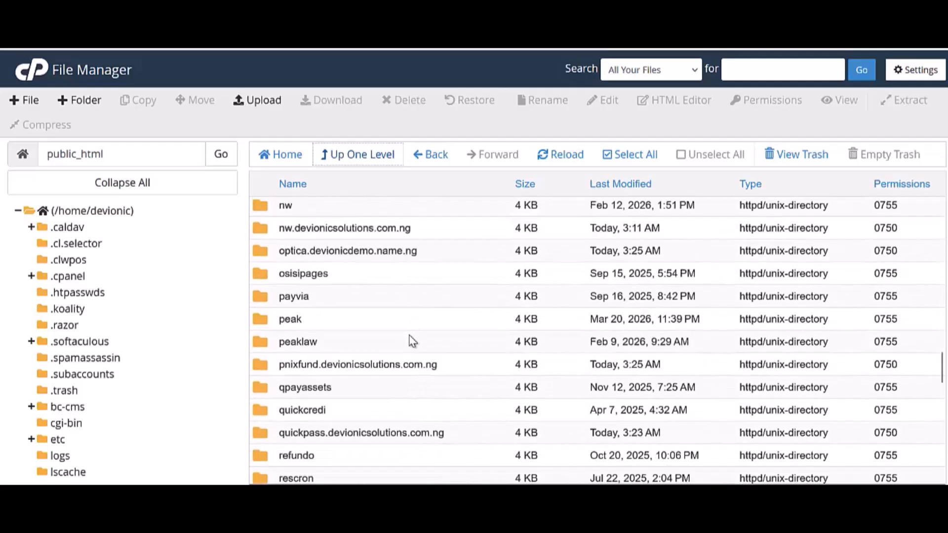
pyautogui.scroll(-5, 413, 341)
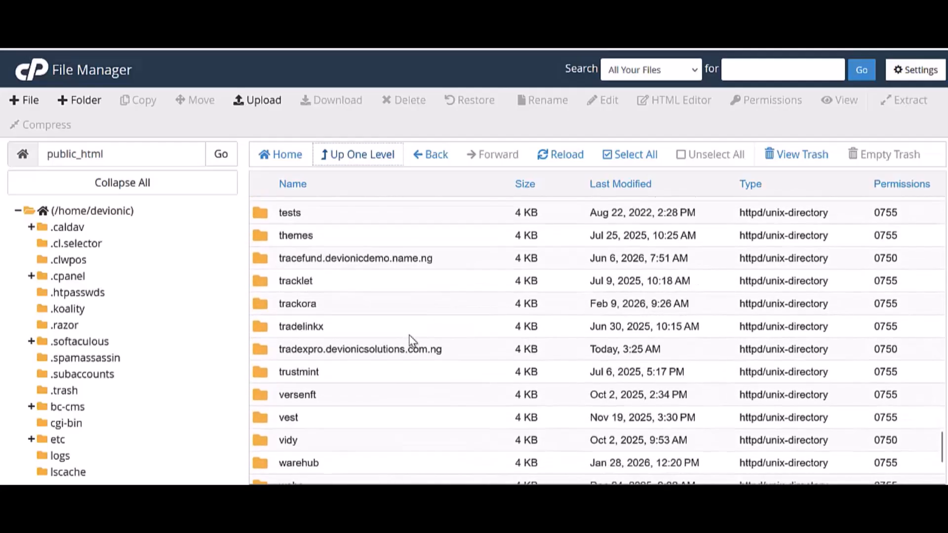
pyautogui.scroll(4, 413, 341)
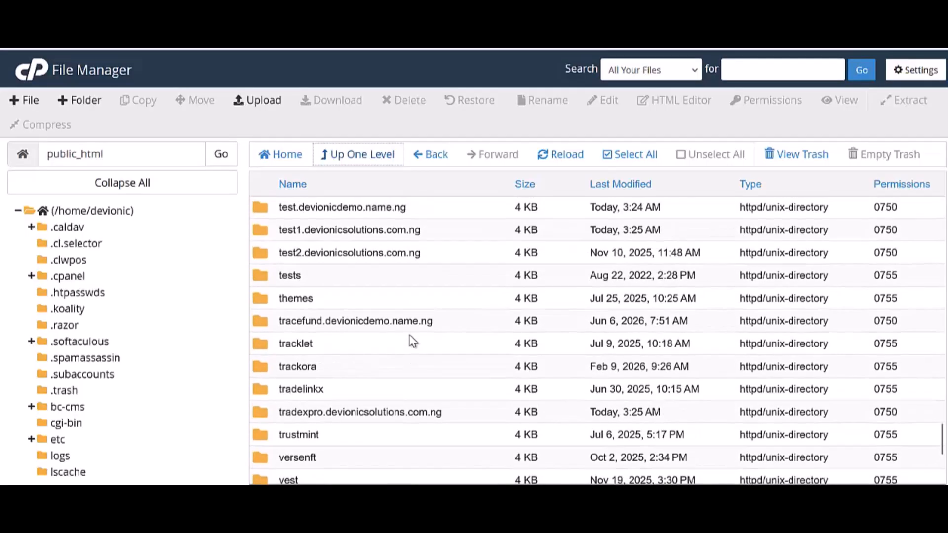
pyautogui.doubleClick(444, 226)
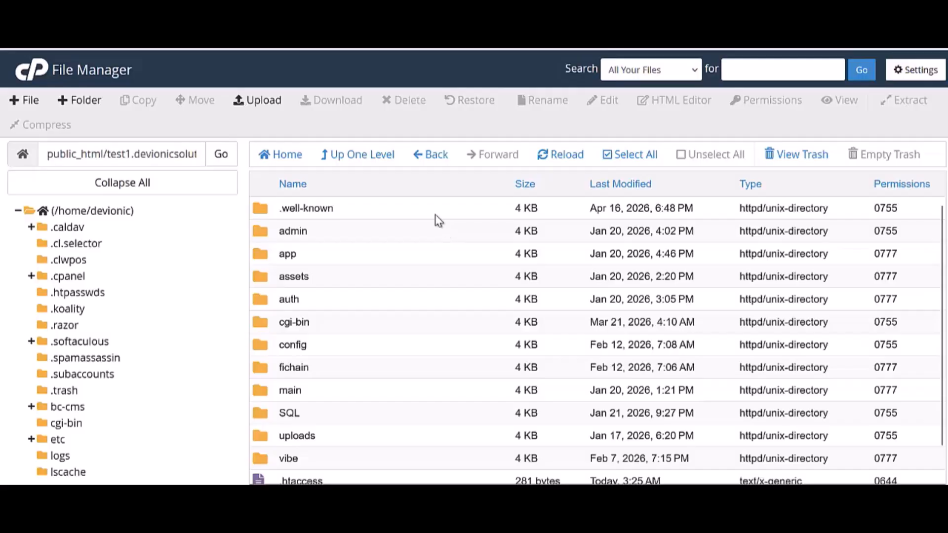
# Step: Return to public_html and open the test2.devionicsolutions.com.ng folder
pyautogui.click(385, 157)
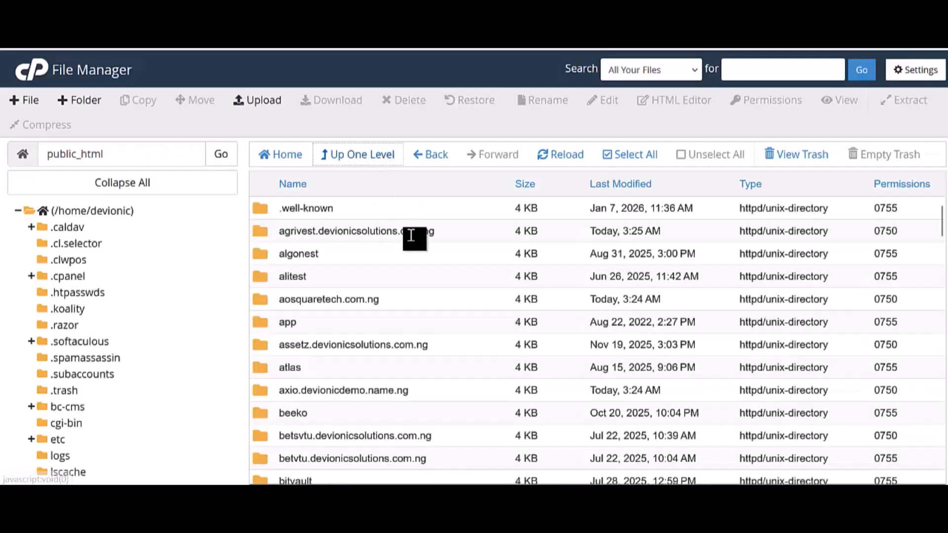
pyautogui.scroll(-5, 418, 277)
pyautogui.scroll(-3, 430, 334)
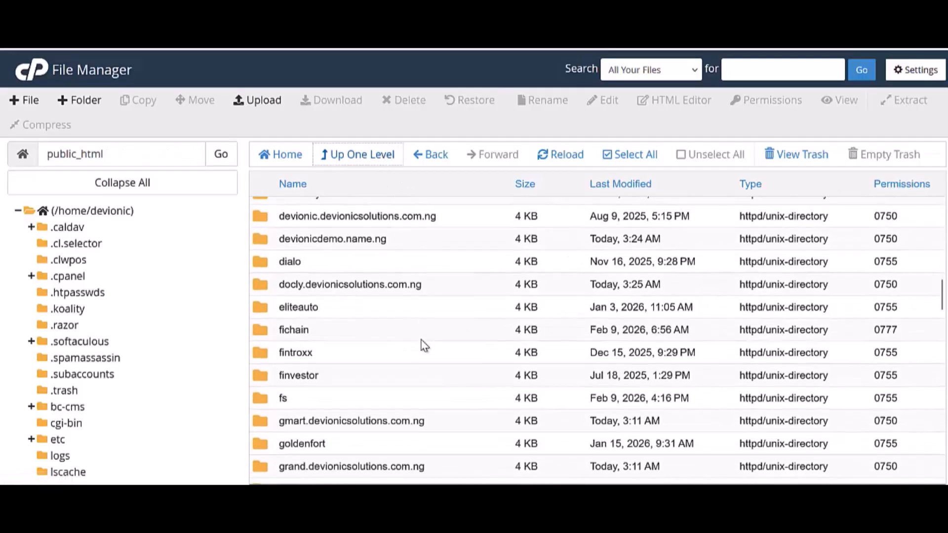
pyautogui.scroll(5, 423, 343)
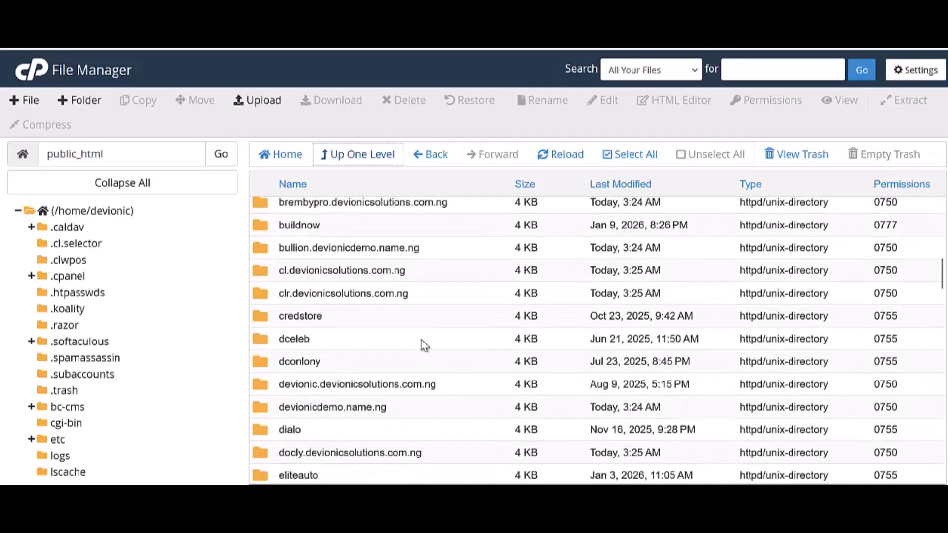
pyautogui.scroll(5, 421, 344)
pyautogui.scroll(-20, 419, 343)
pyautogui.scroll(-6, 419, 346)
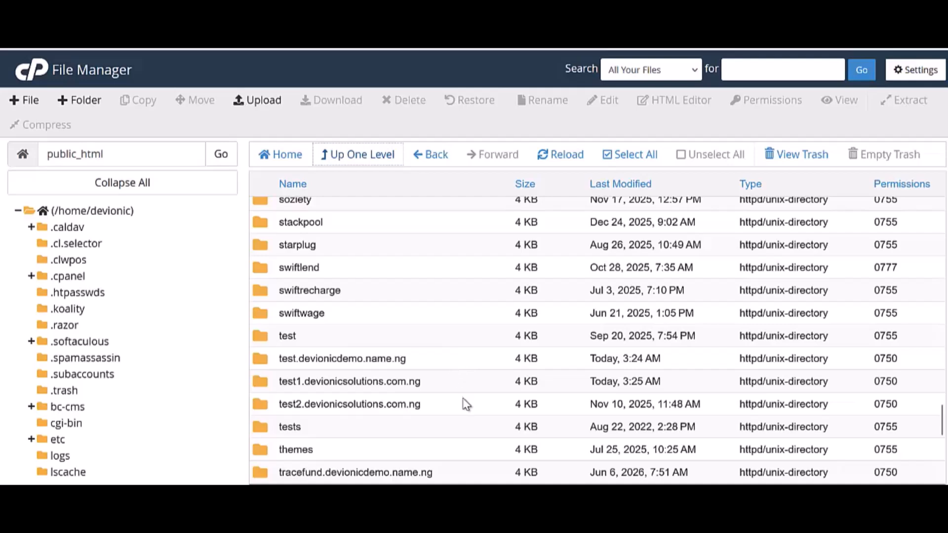
pyautogui.doubleClick(466, 404)
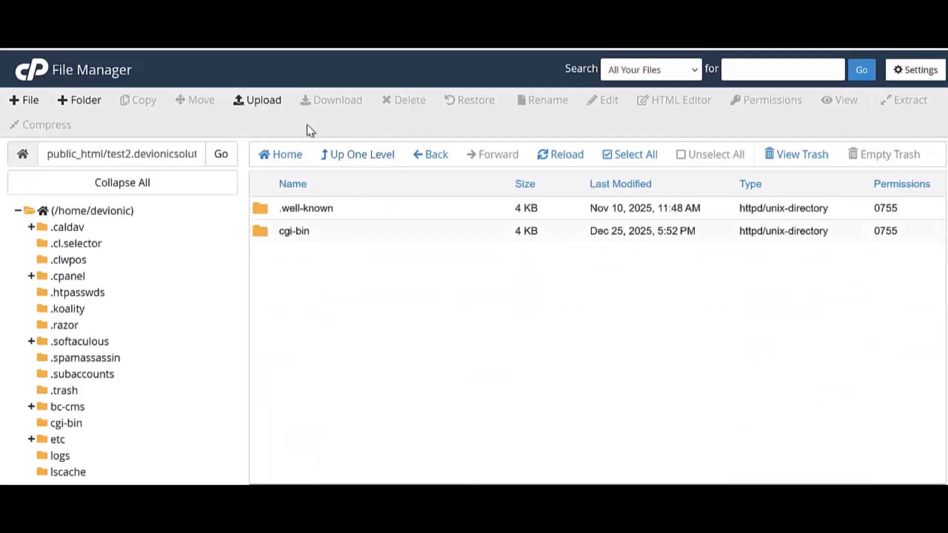
# Step: Upload the Bullion codecanyon zip into the test2 folder, then return to cPanel's tool search
pyautogui.click(259, 101)
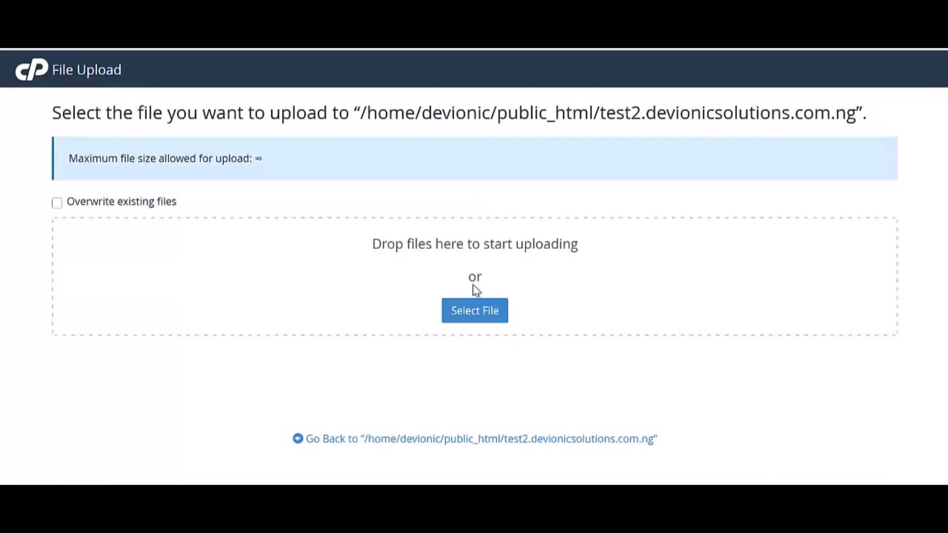
pyautogui.click(482, 313)
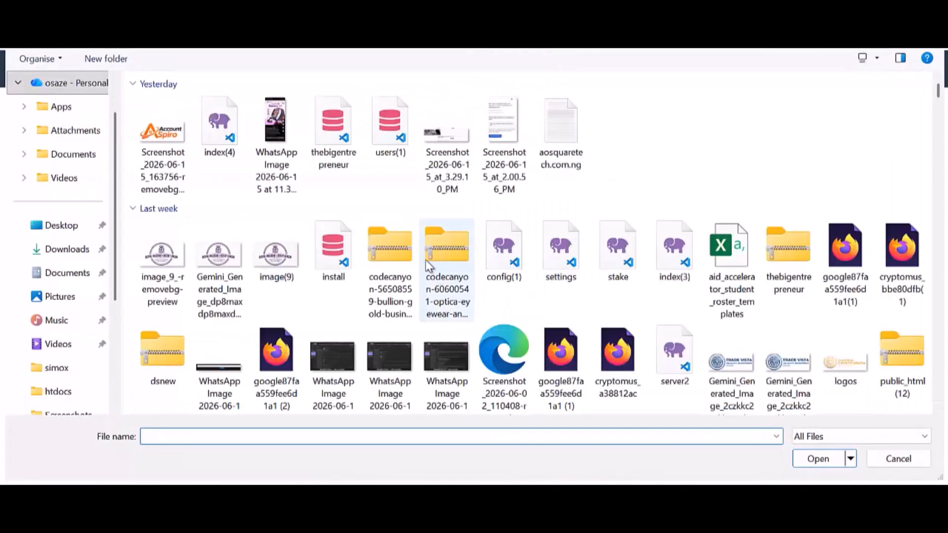
pyautogui.click(404, 280)
pyautogui.click(819, 459)
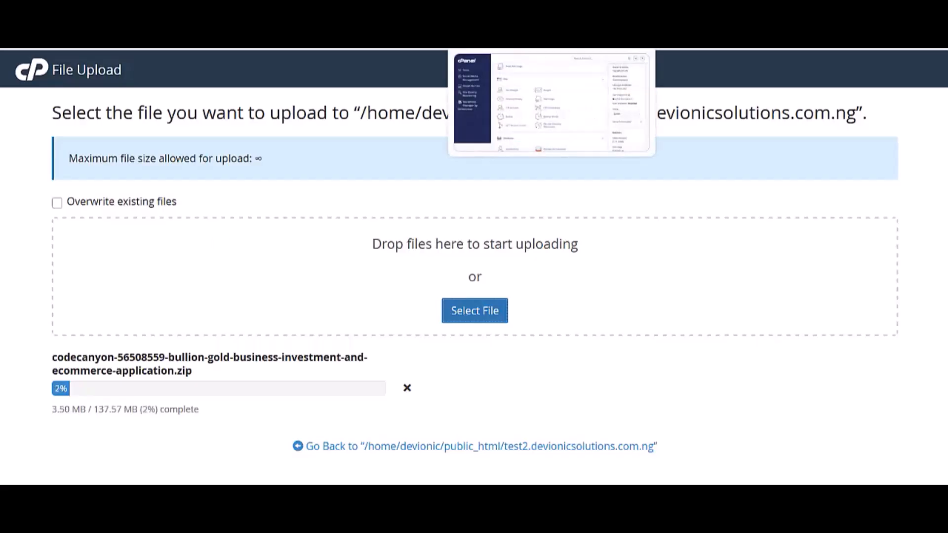
pyautogui.click(499, 44)
pyautogui.click(644, 80)
# Step: Create the database devionic_text2 through cPanel's Database Wizard
pyautogui.write('db')
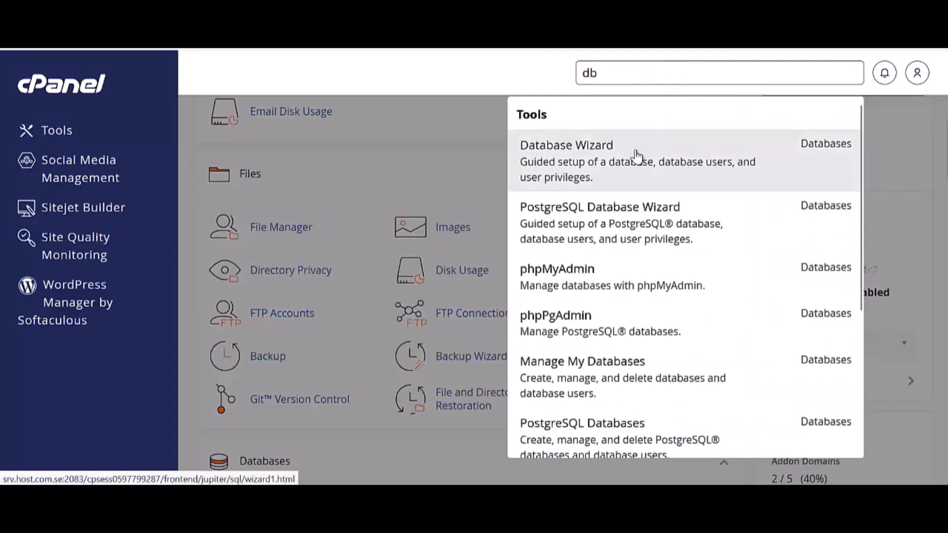
pyautogui.click(582, 177)
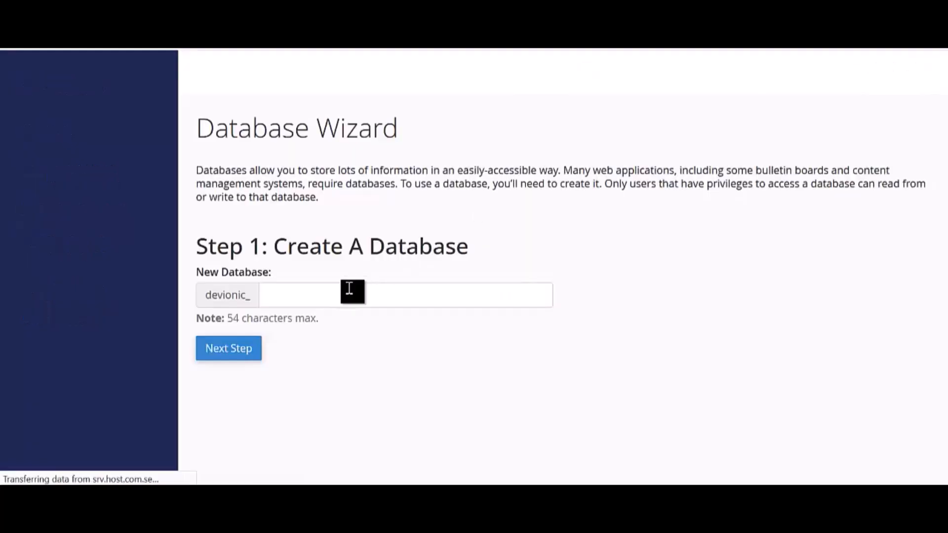
pyautogui.click(349, 289)
pyautogui.press('Escape')
pyautogui.write('text2')
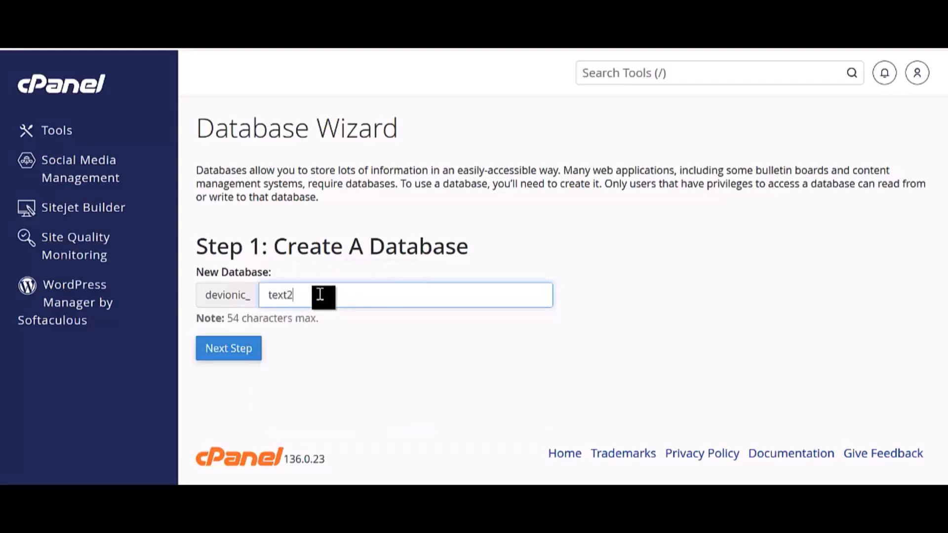
pyautogui.moveTo(317, 295); pyautogui.dragTo(260, 298)
pyautogui.click(245, 350)
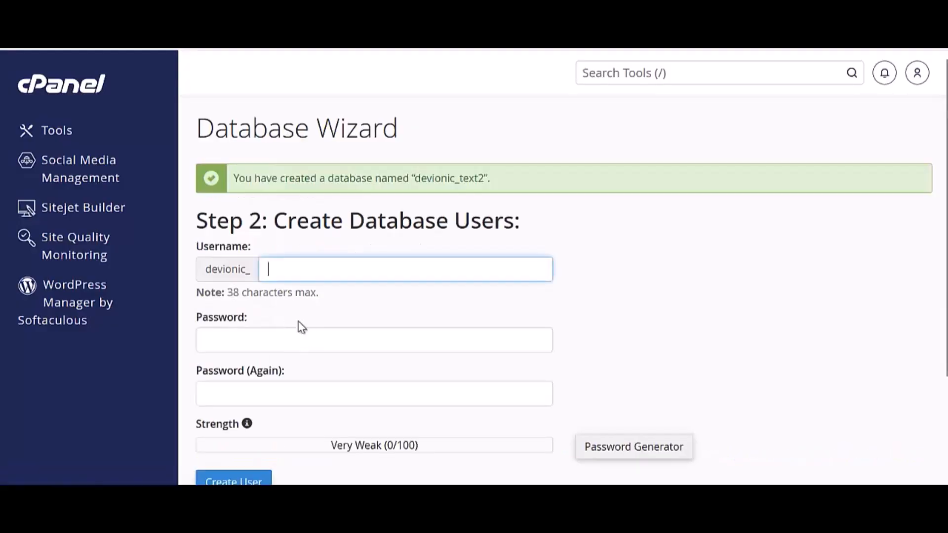
# Step: Create the database user devionic_text2 with the pasted password
pyautogui.write('text2')
pyautogui.doubleClick(475, 179)
pyautogui.click(252, 342)
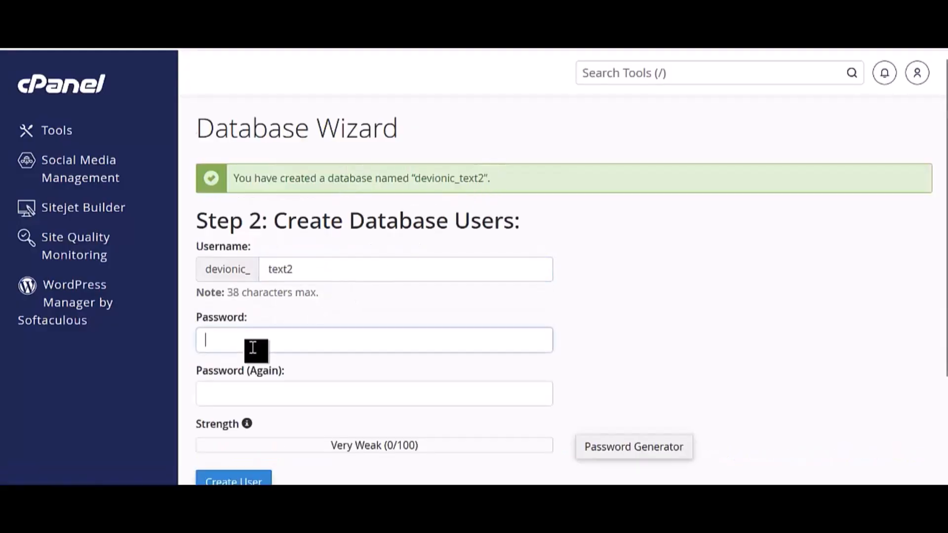
pyautogui.hotkey('ctrl', 'v')
pyautogui.click(256, 394)
pyautogui.hotkey('ctrl', 'v')
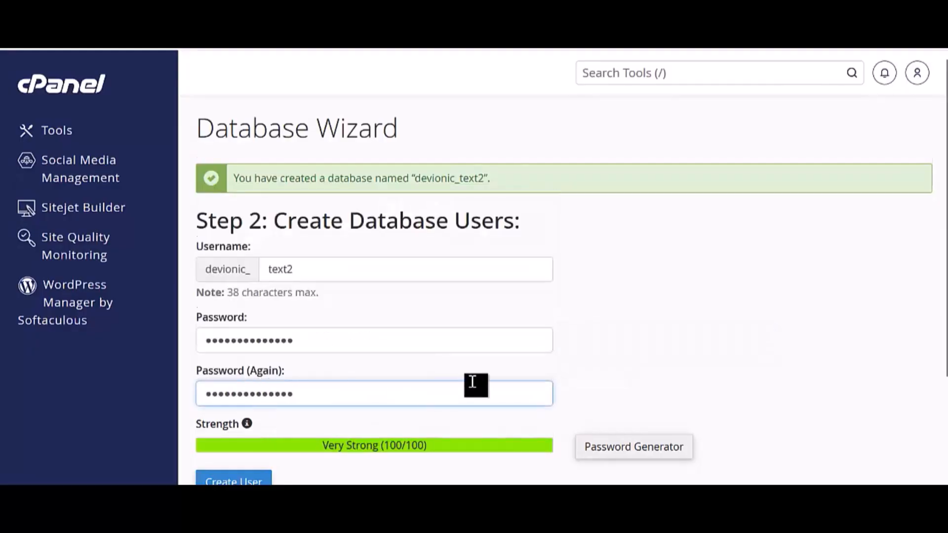
pyautogui.scroll(-3, 474, 383)
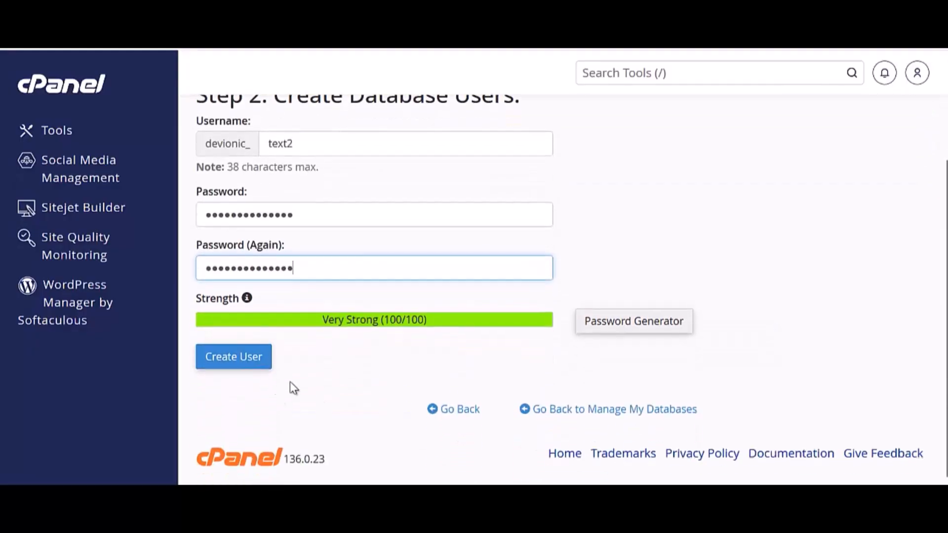
pyautogui.click(631, 335)
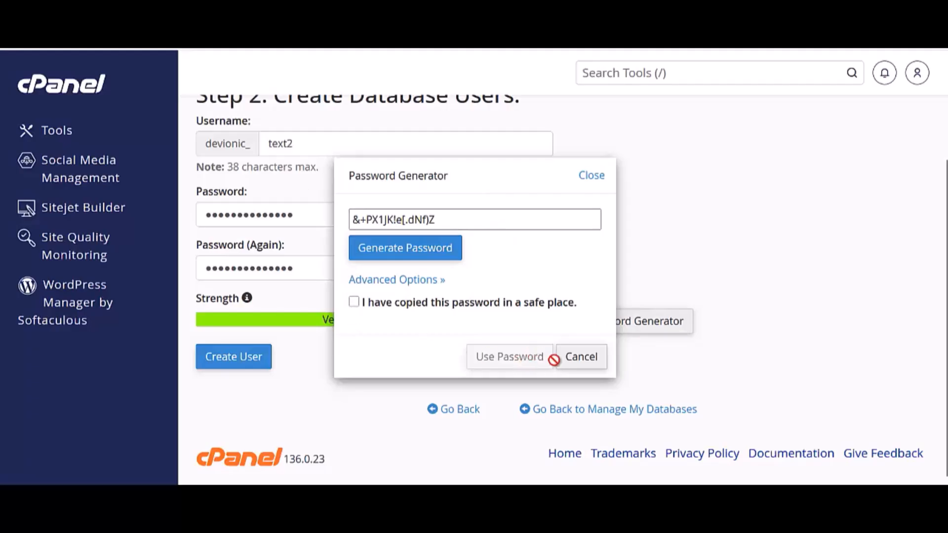
pyautogui.click(577, 356)
pyautogui.click(234, 357)
pyautogui.click(402, 185)
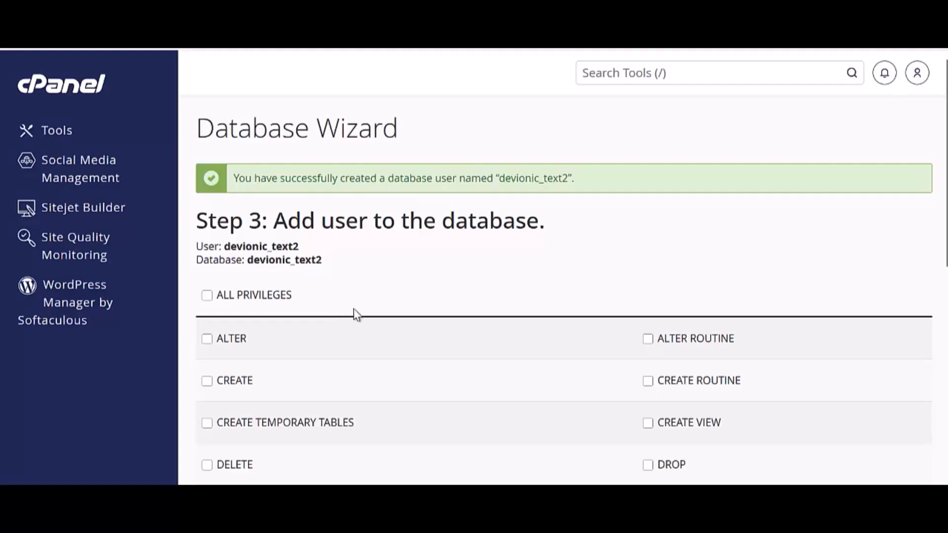
# Step: Grant devionic_text2 ALL PRIVILEGES on the database and apply the changes
pyautogui.click(241, 304)
pyautogui.scroll(-8, 253, 324)
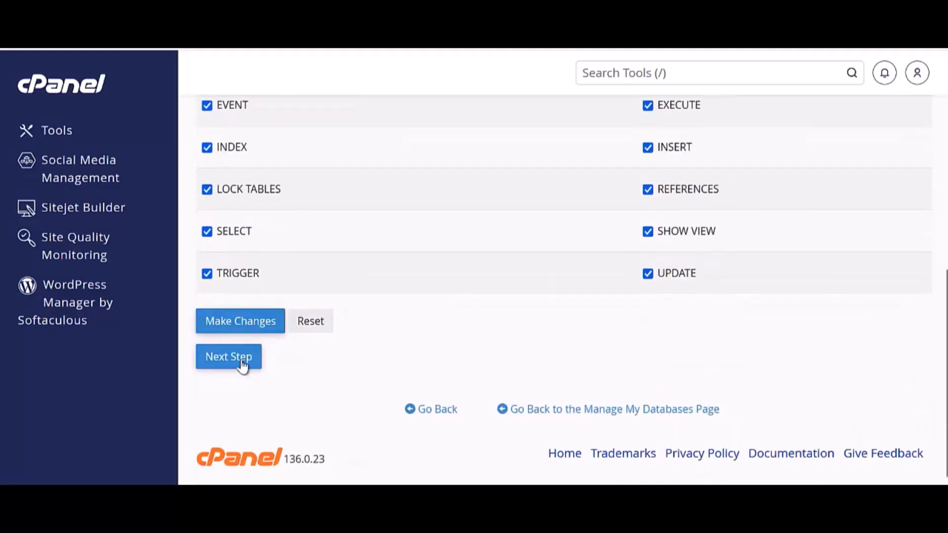
pyautogui.click(242, 327)
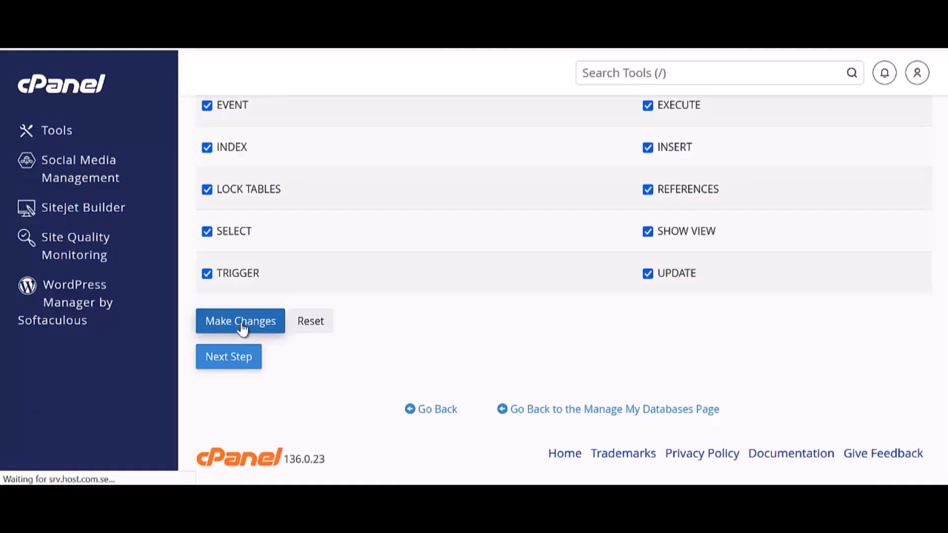
pyautogui.click(691, 73)
# Step: Open phpMyAdmin via a 'php' tool search and go to devionic_text2's Import page
pyautogui.write('php')
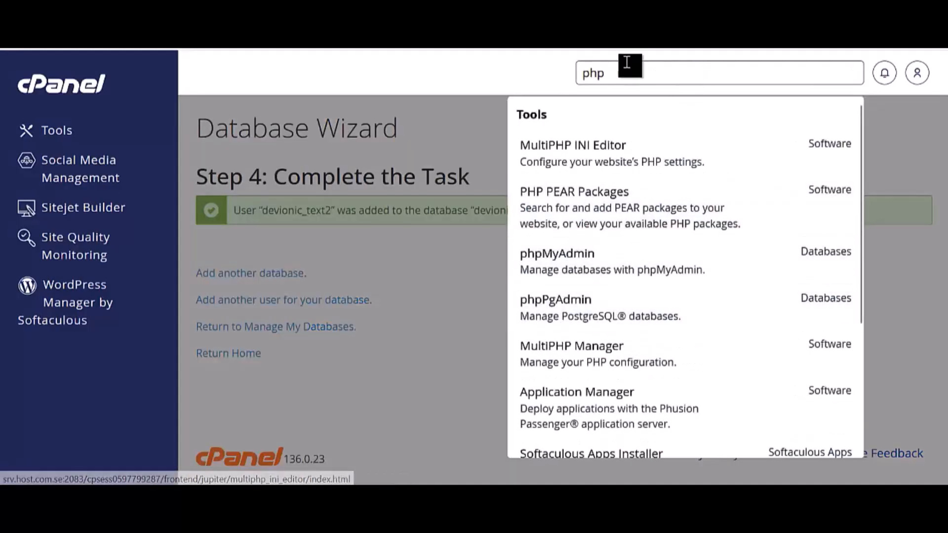
pyautogui.click(642, 263)
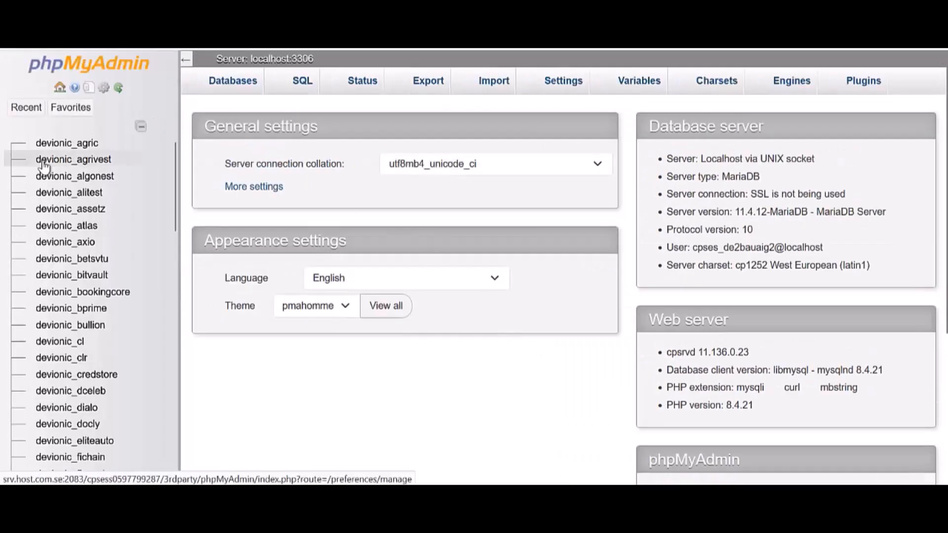
pyautogui.scroll(-10, 69, 286)
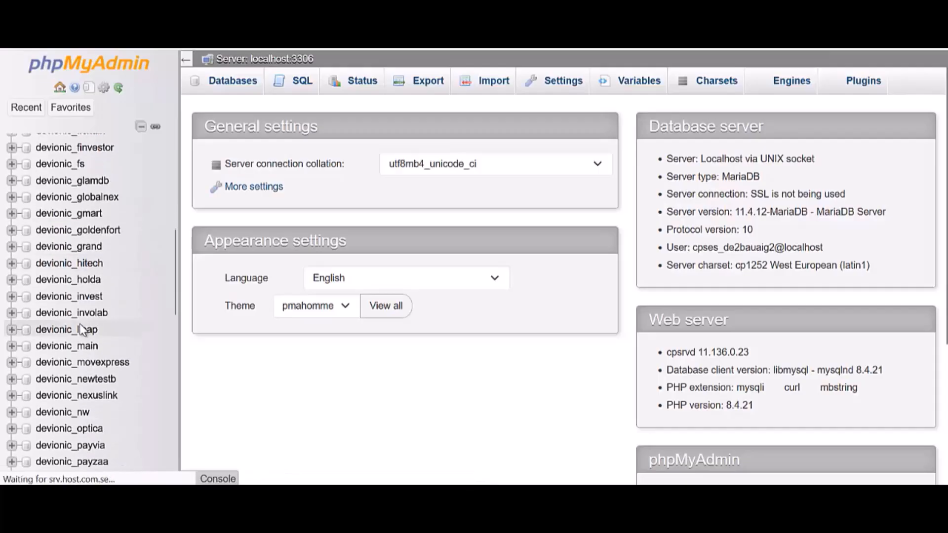
pyautogui.scroll(-5, 81, 332)
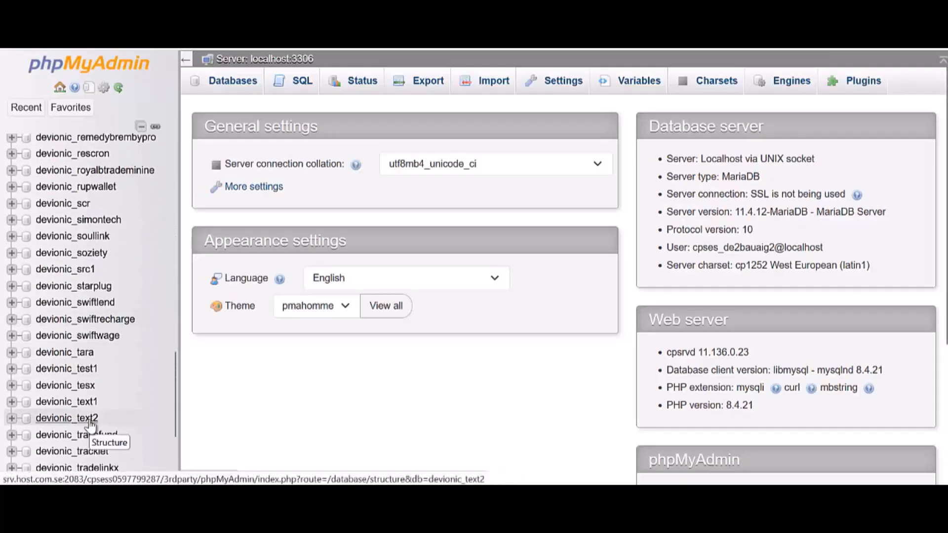
pyautogui.scroll(15, 91, 434)
pyautogui.scroll(-17, 93, 365)
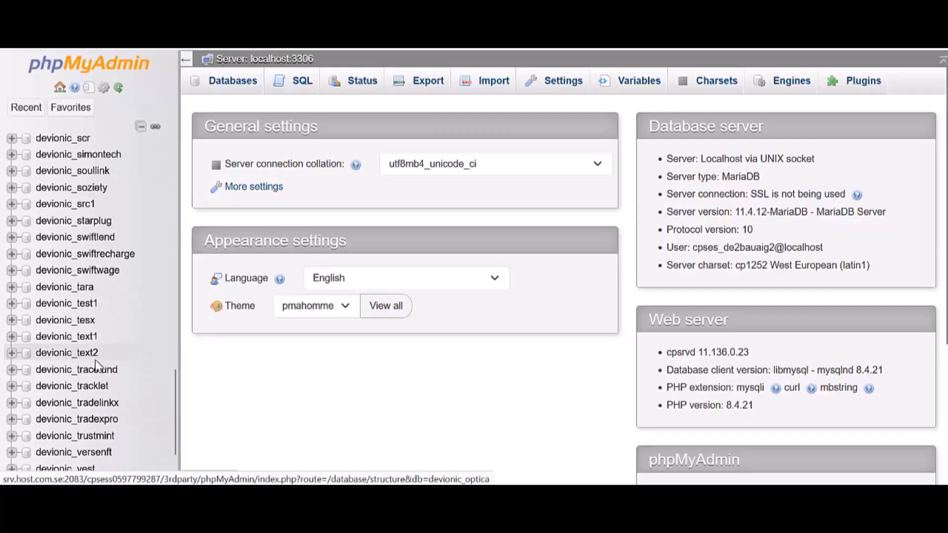
pyautogui.scroll(-2, 96, 366)
pyautogui.click(75, 290)
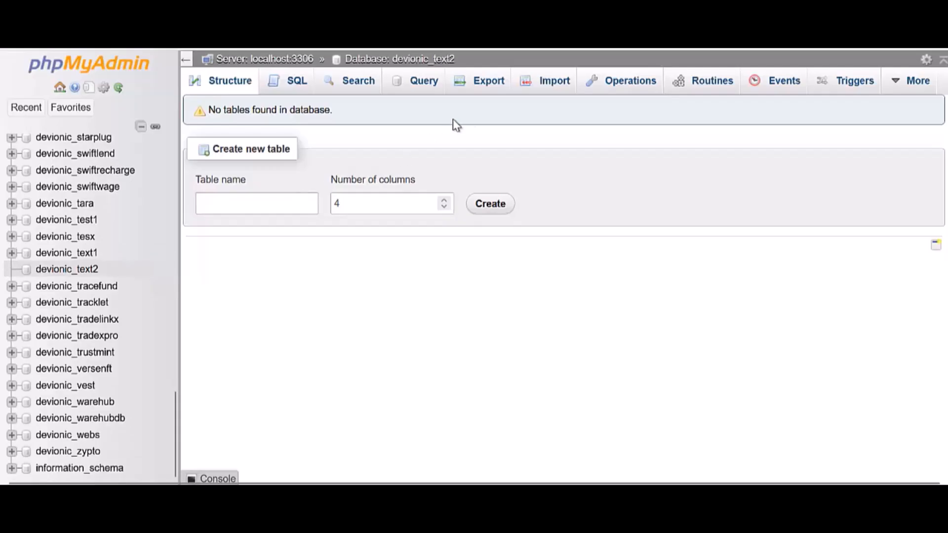
pyautogui.click(530, 92)
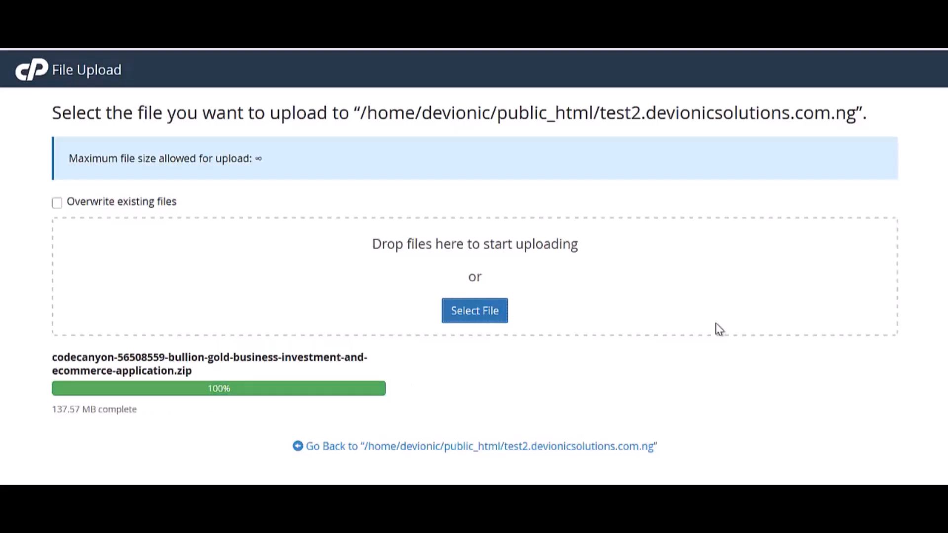
# Step: Extract the uploaded Bullion codecanyon zip into the test2 site folder
pyautogui.hotkey('ctrl', 'w')
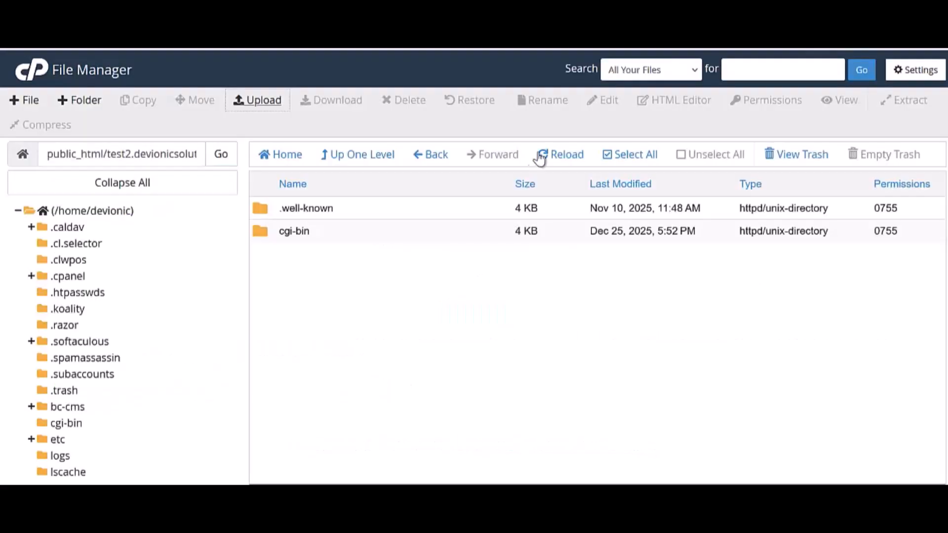
pyautogui.click(542, 159)
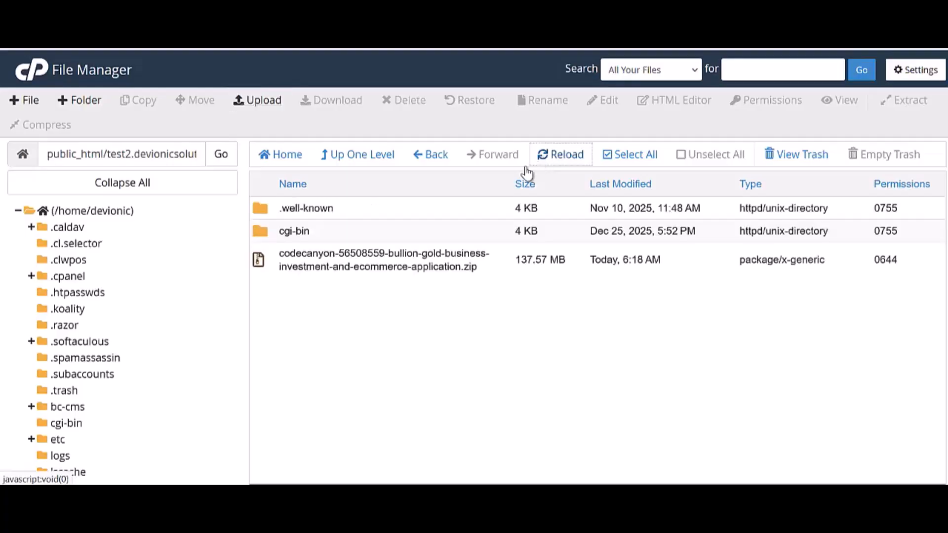
pyautogui.click(439, 260)
pyautogui.rightClick(436, 261)
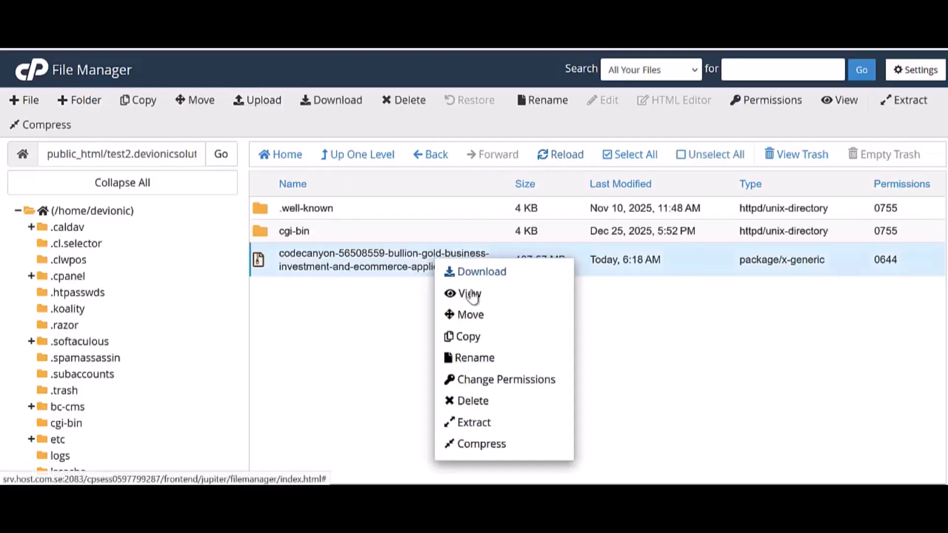
pyautogui.click(489, 425)
pyautogui.click(593, 345)
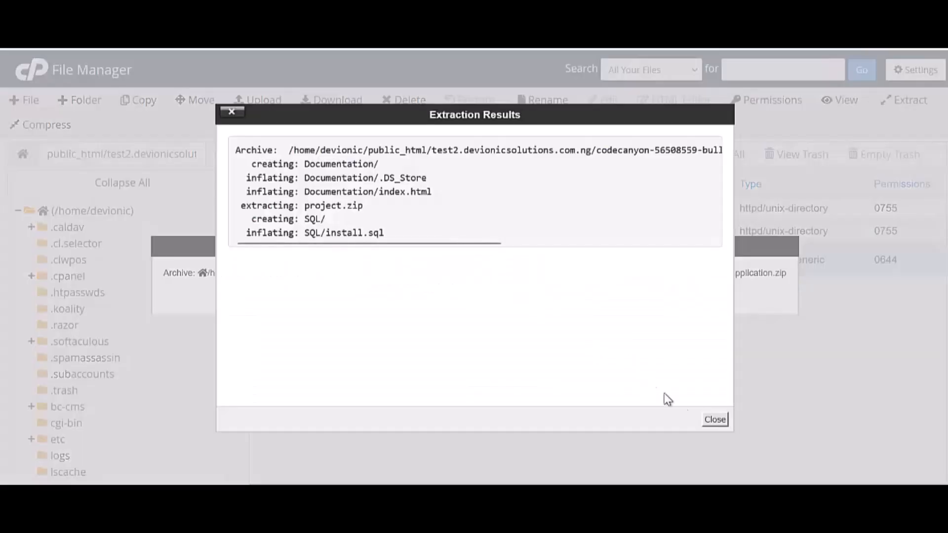
pyautogui.click(713, 420)
# Step: Permanently delete the codecanyon zip, skipping the trash
pyautogui.click(555, 157)
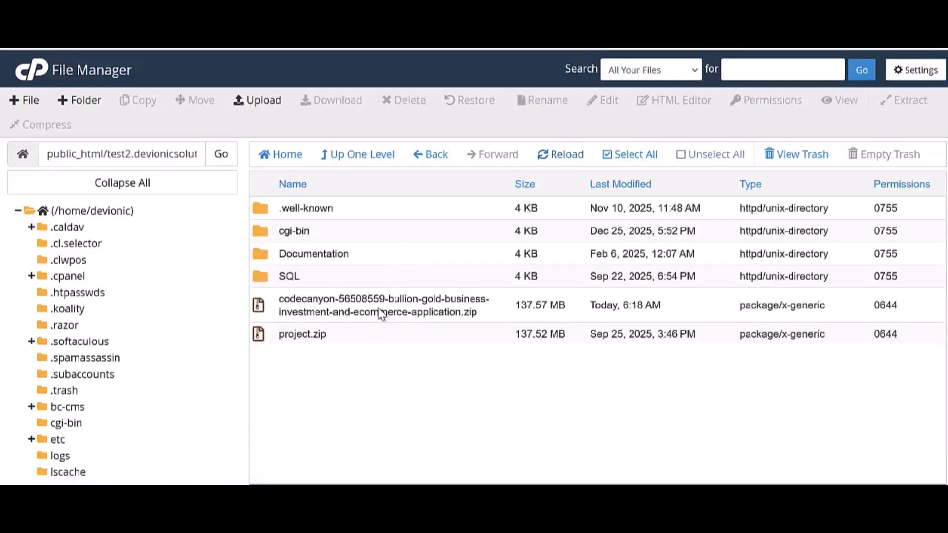
pyautogui.rightClick(381, 311)
pyautogui.click(416, 418)
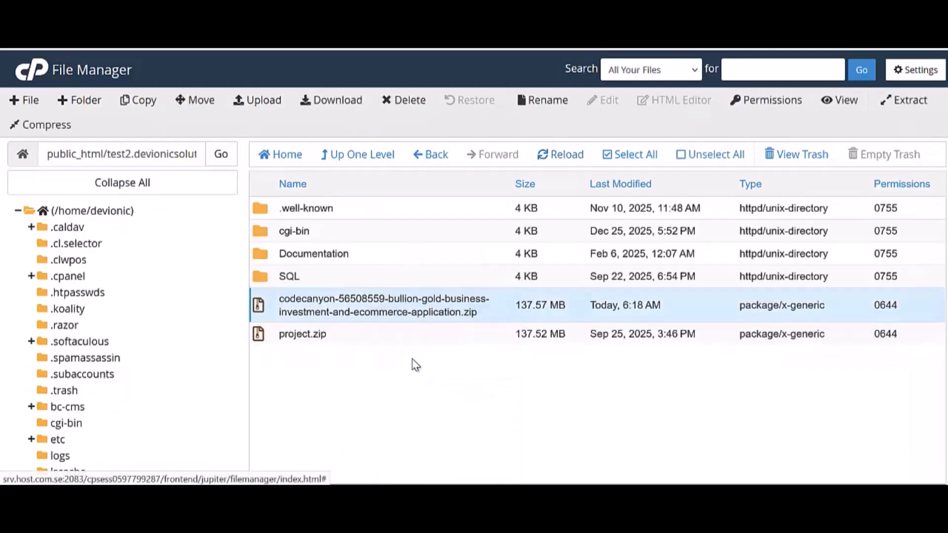
pyautogui.click(456, 280)
pyautogui.click(603, 320)
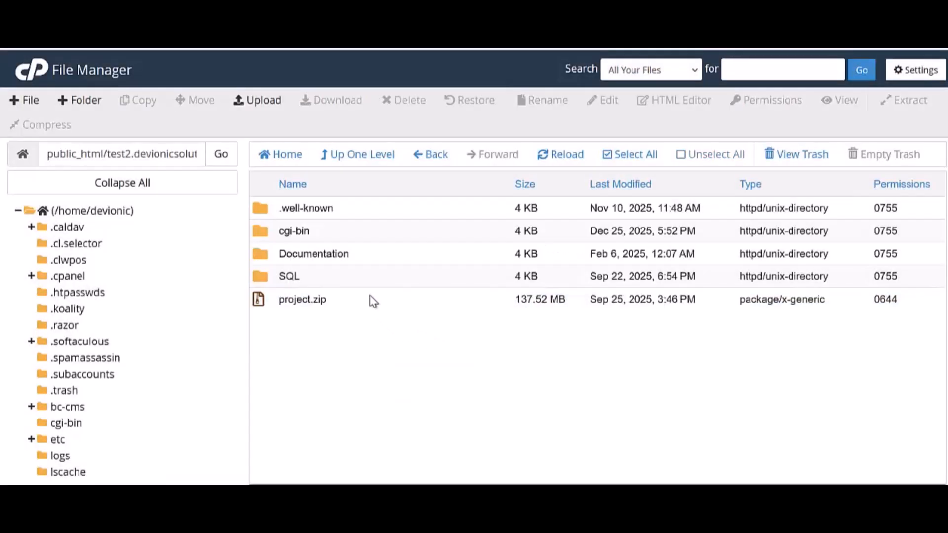
# Step: Open the SQL folder and download install.sql to the computer
pyautogui.rightClick(370, 296)
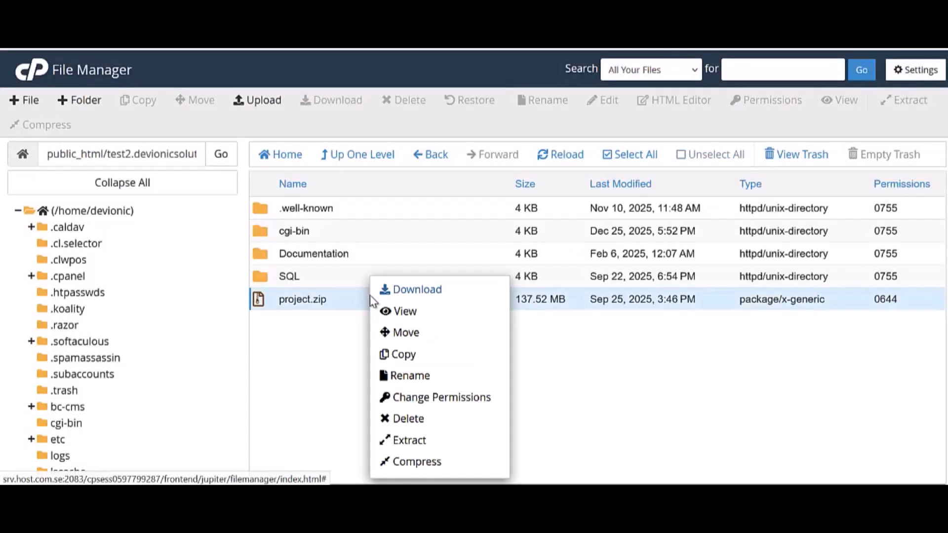
pyautogui.click(323, 275)
pyautogui.doubleClick(323, 275)
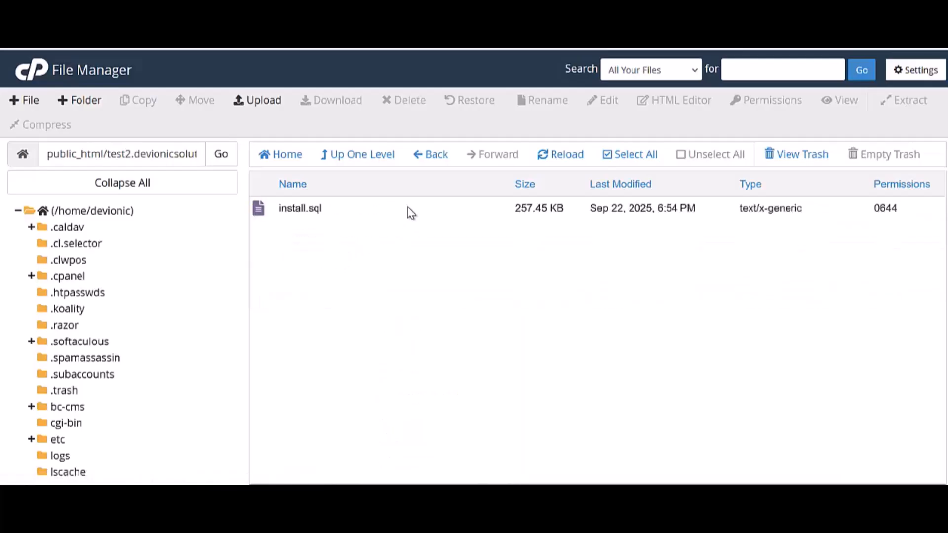
pyautogui.doubleClick(407, 205)
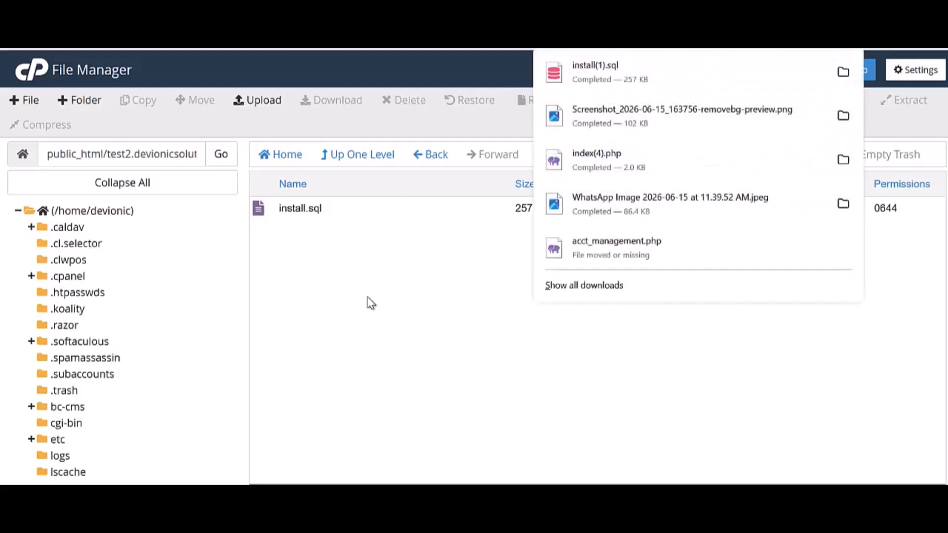
# Step: Choose the downloaded install(1).sql and start importing it into devionic_text2
pyautogui.click(380, 348)
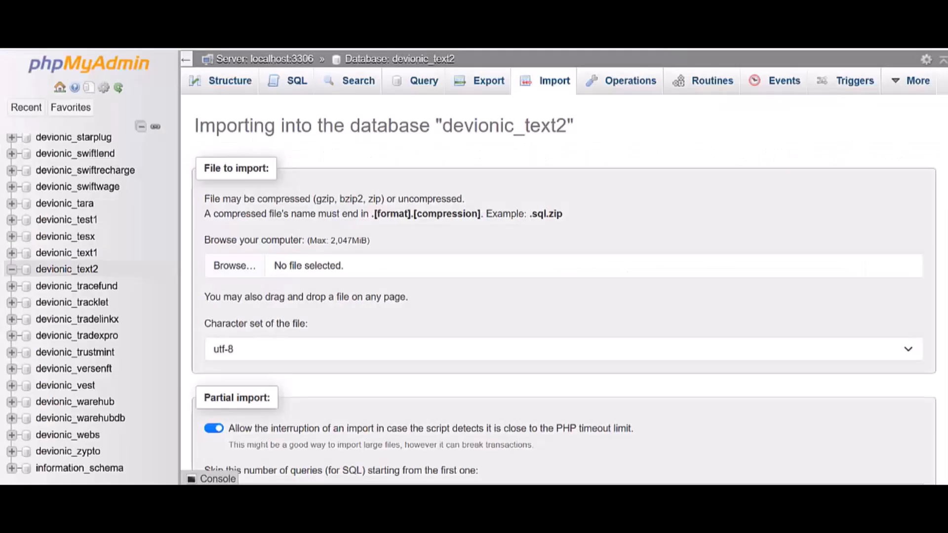
pyautogui.click(236, 274)
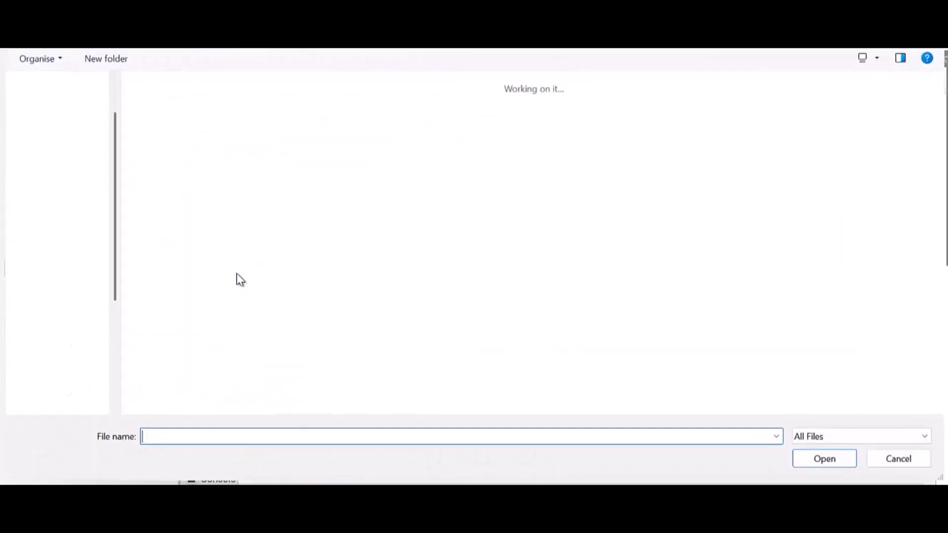
pyautogui.click(177, 130)
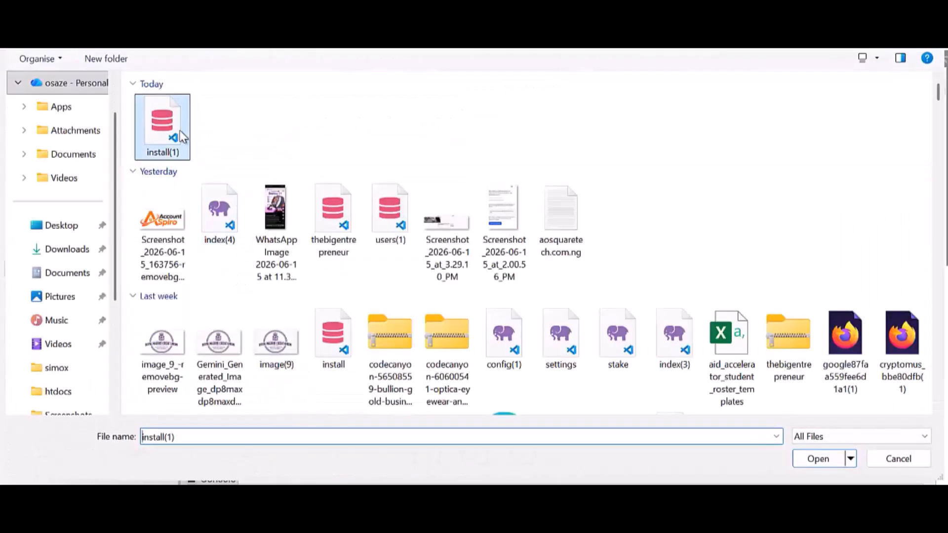
pyautogui.click(845, 458)
pyautogui.scroll(-10, 464, 349)
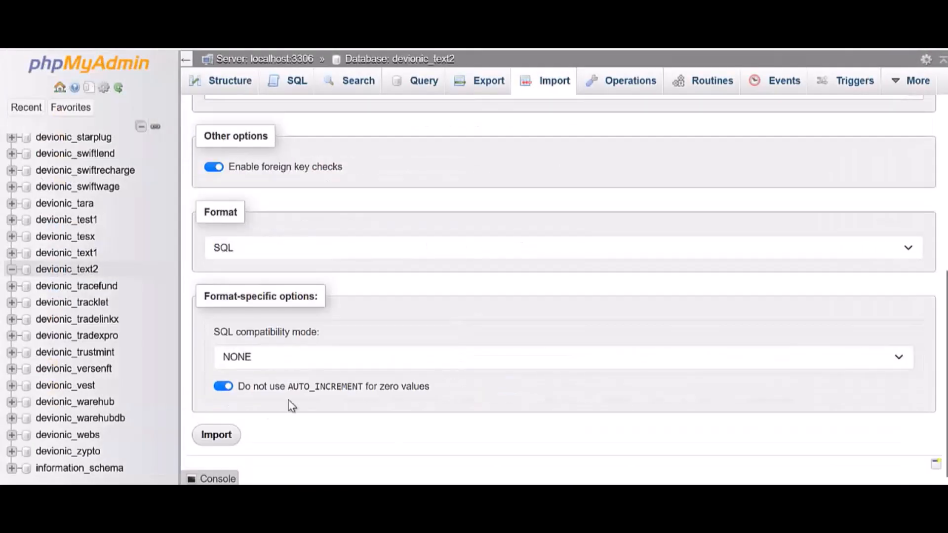
pyautogui.click(232, 436)
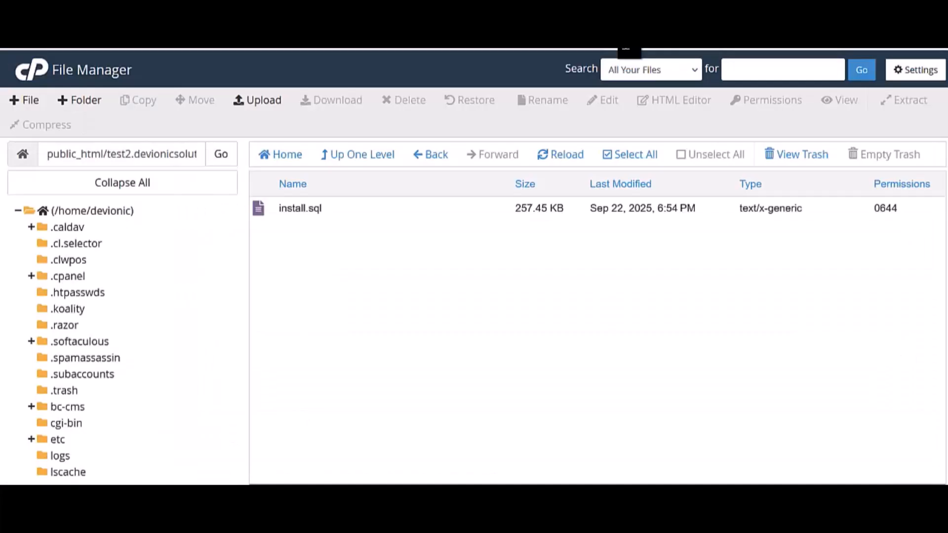
# Step: Extract project.zip into the test2 site folder and reload to show app, config, routes and .env
pyautogui.click(350, 159)
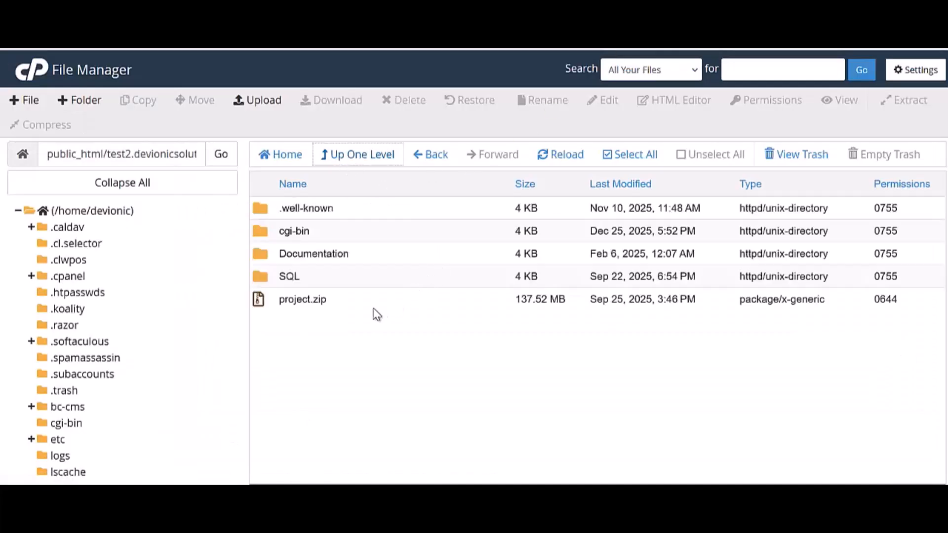
pyautogui.rightClick(379, 307)
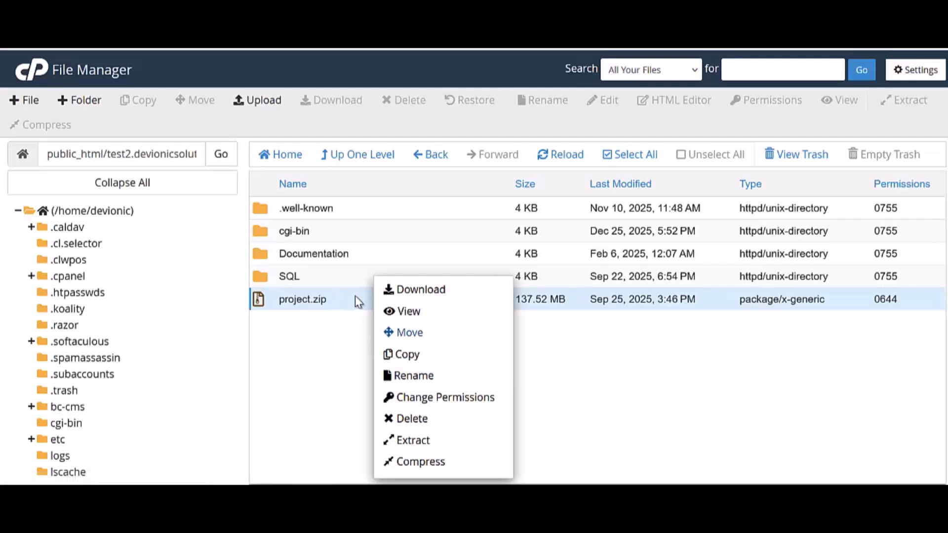
pyautogui.click(435, 440)
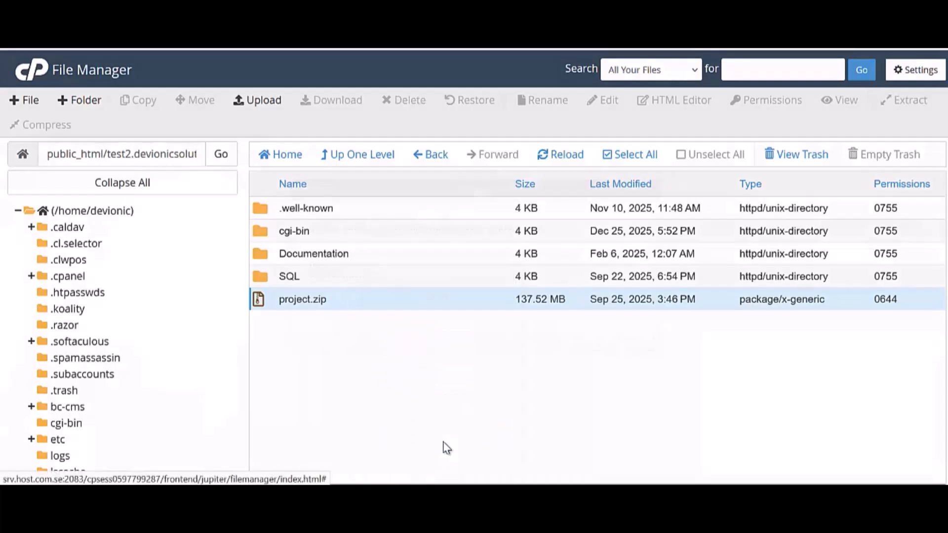
pyautogui.click(592, 345)
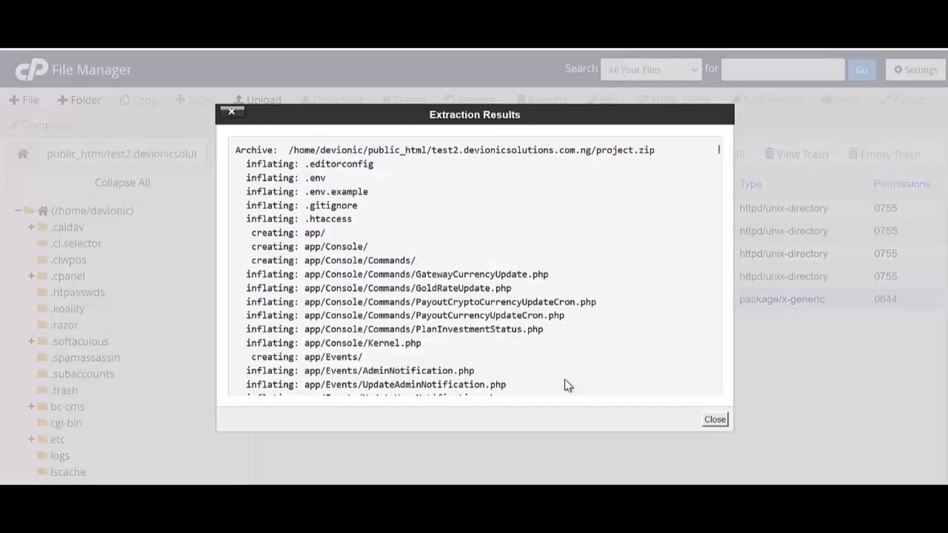
pyautogui.click(715, 421)
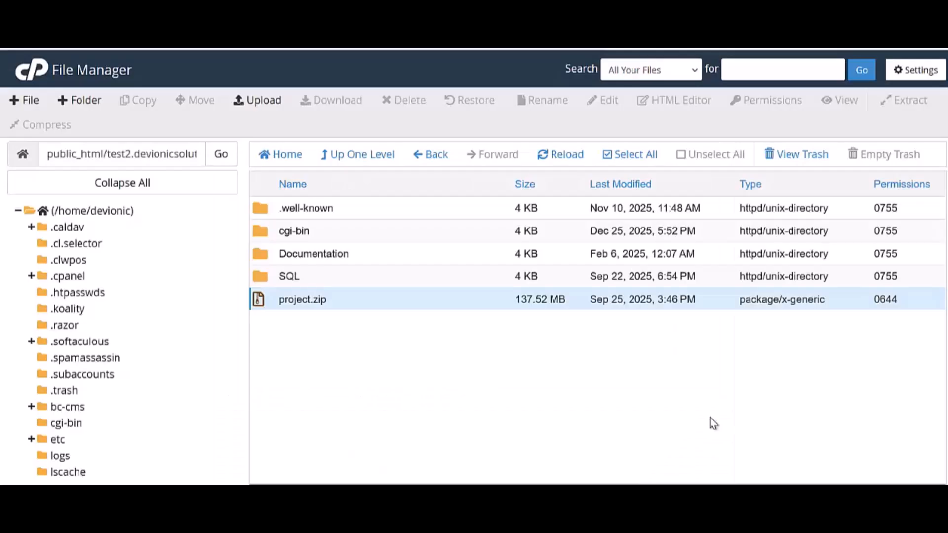
pyautogui.click(553, 154)
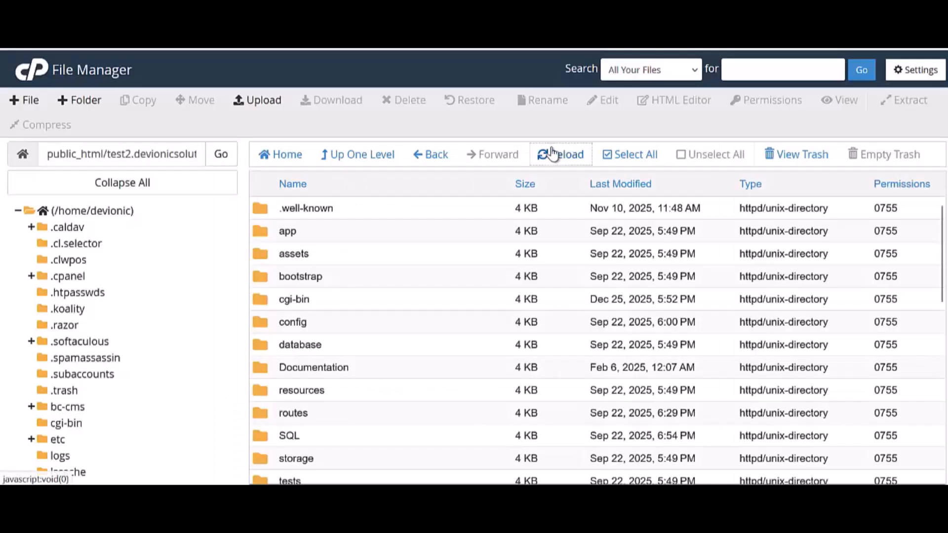
pyautogui.scroll(-8, 332, 294)
pyautogui.scroll(2, 332, 292)
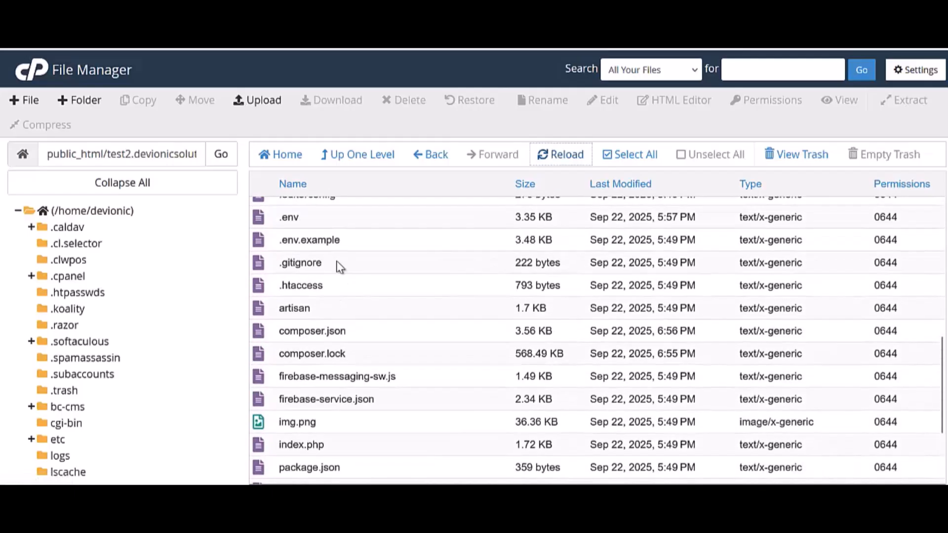
# Step: Edit .env so DB_DATABASE and DB_USERNAME are devionic_text2, add the database password, and save
pyautogui.rightClick(354, 223)
pyautogui.click(419, 287)
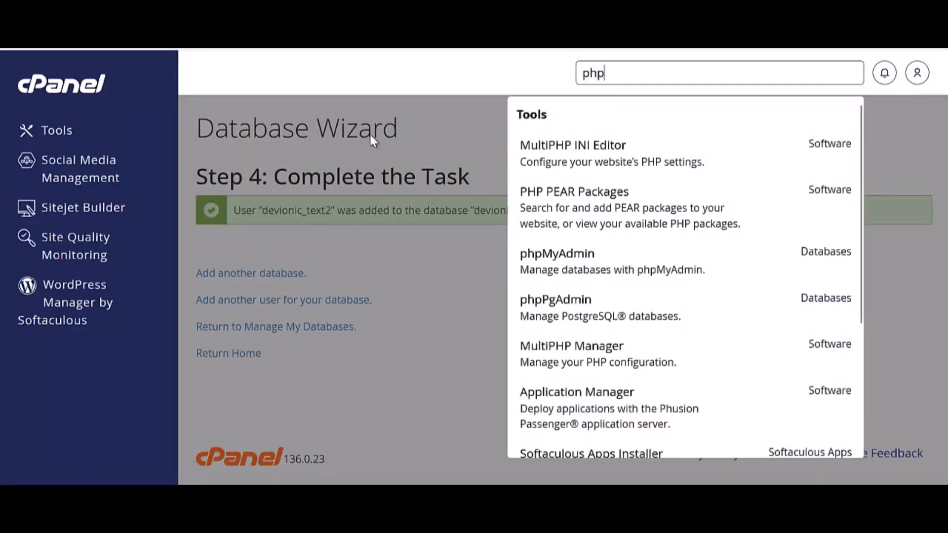
pyautogui.click(342, 232)
pyautogui.doubleClick(312, 210)
pyautogui.hotkey('ctrl', 'c')
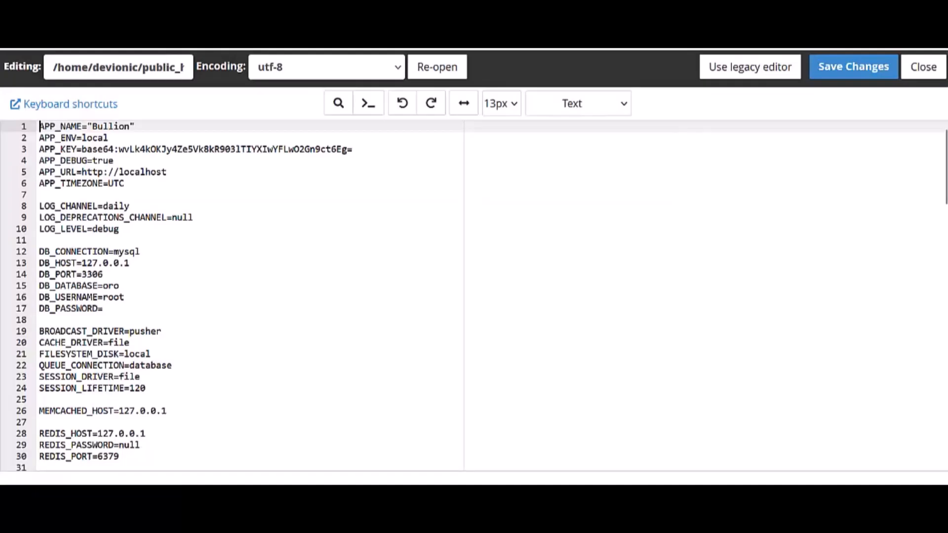
pyautogui.doubleClick(116, 286)
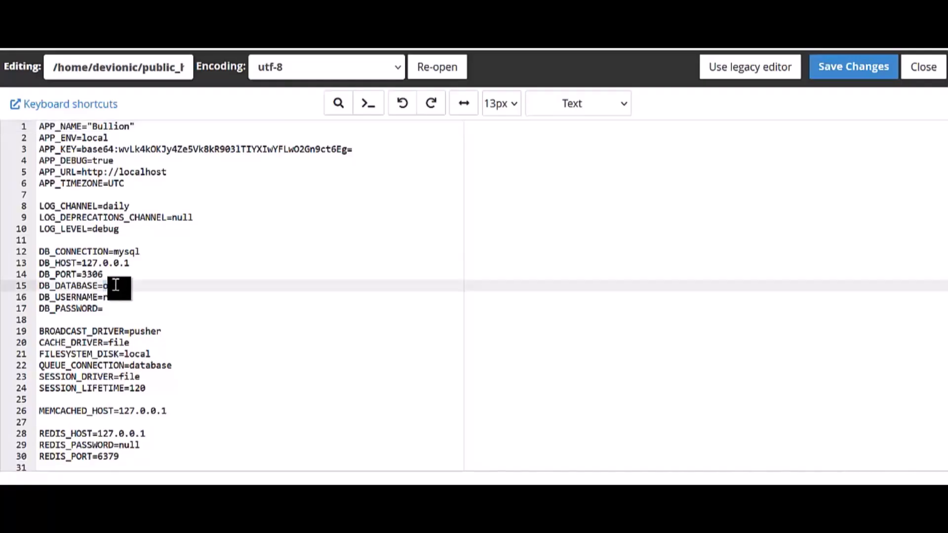
pyautogui.hotkey('ctrl', 'v')
pyautogui.doubleClick(117, 296)
pyautogui.hotkey('ctrl', 'v')
pyautogui.click(116, 309)
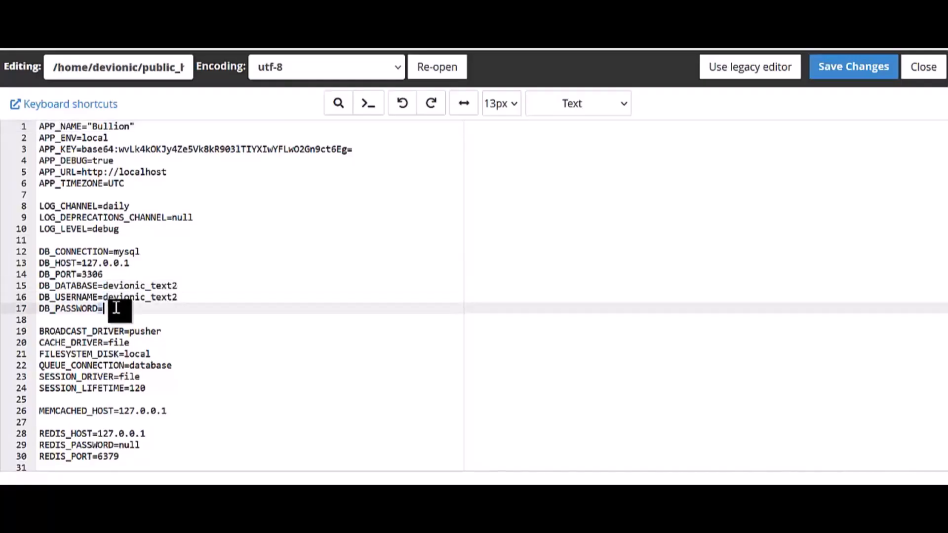
pyautogui.hotkey('ctrl', 'v')
pyautogui.click(862, 66)
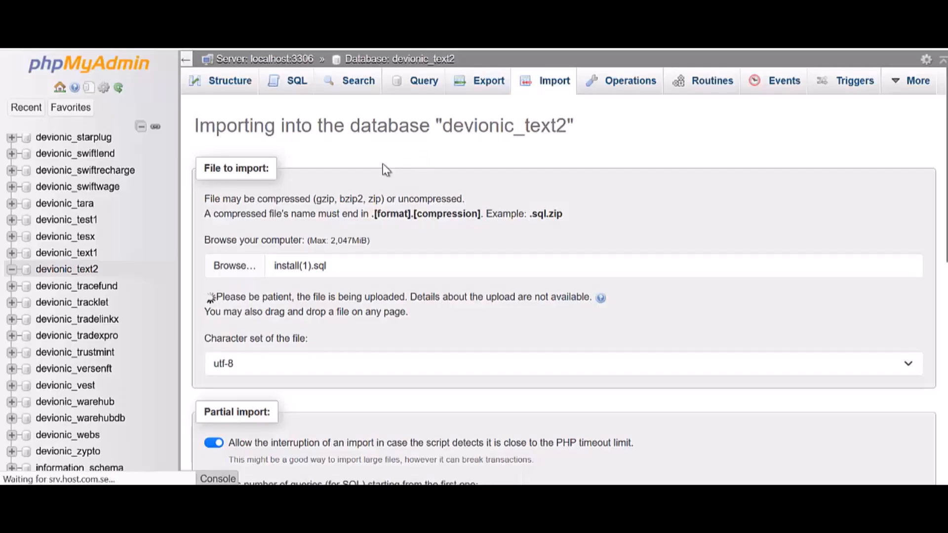
# Step: Wait in phpMyAdmin while install(1).sql uploads for import into devionic_text2
pyautogui.moveTo(194, 126); pyautogui.dragTo(795, 136)
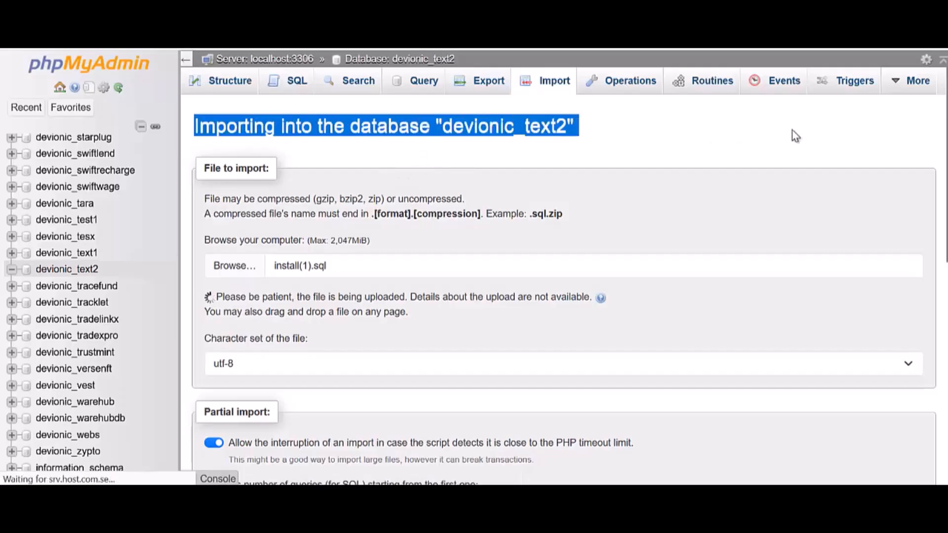